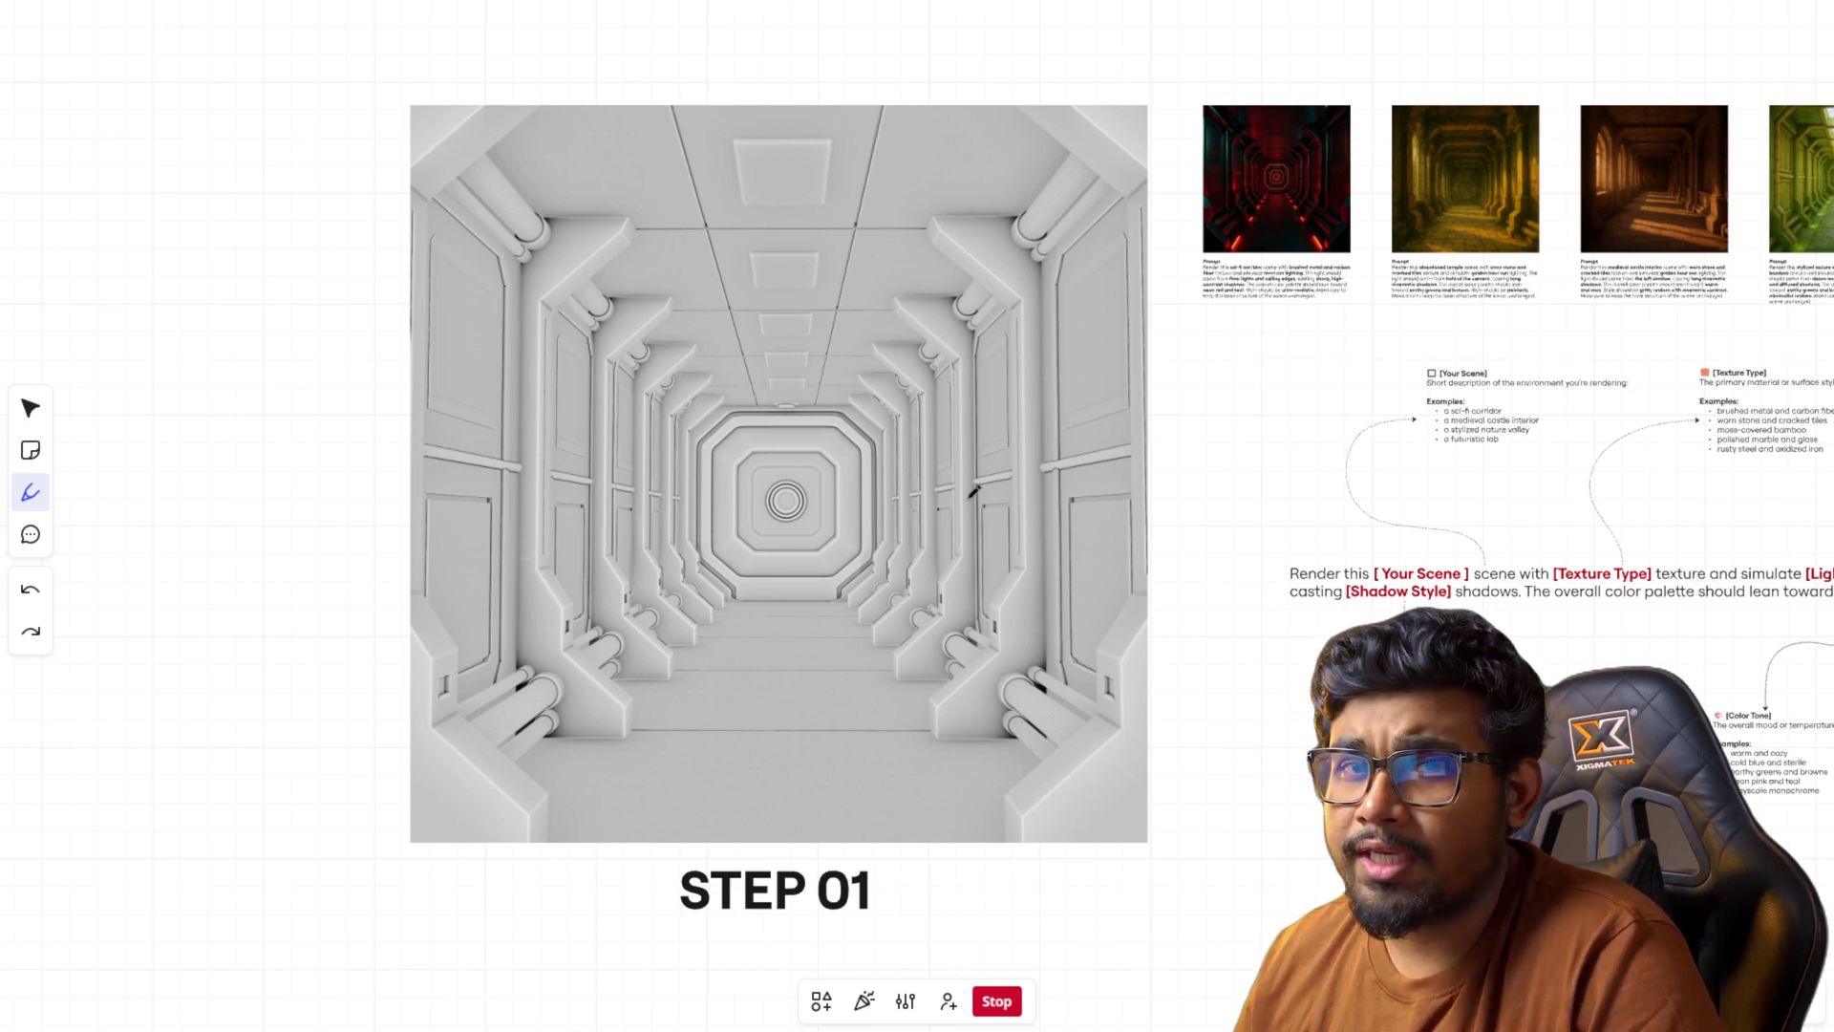
Examine the grey untextured corridor render above the STEP 01 label on the board
{"action": "scroll", "coordinate": [867, 523], "scroll_direction": "up", "scroll_amount": 3, "text": "ctrl"}
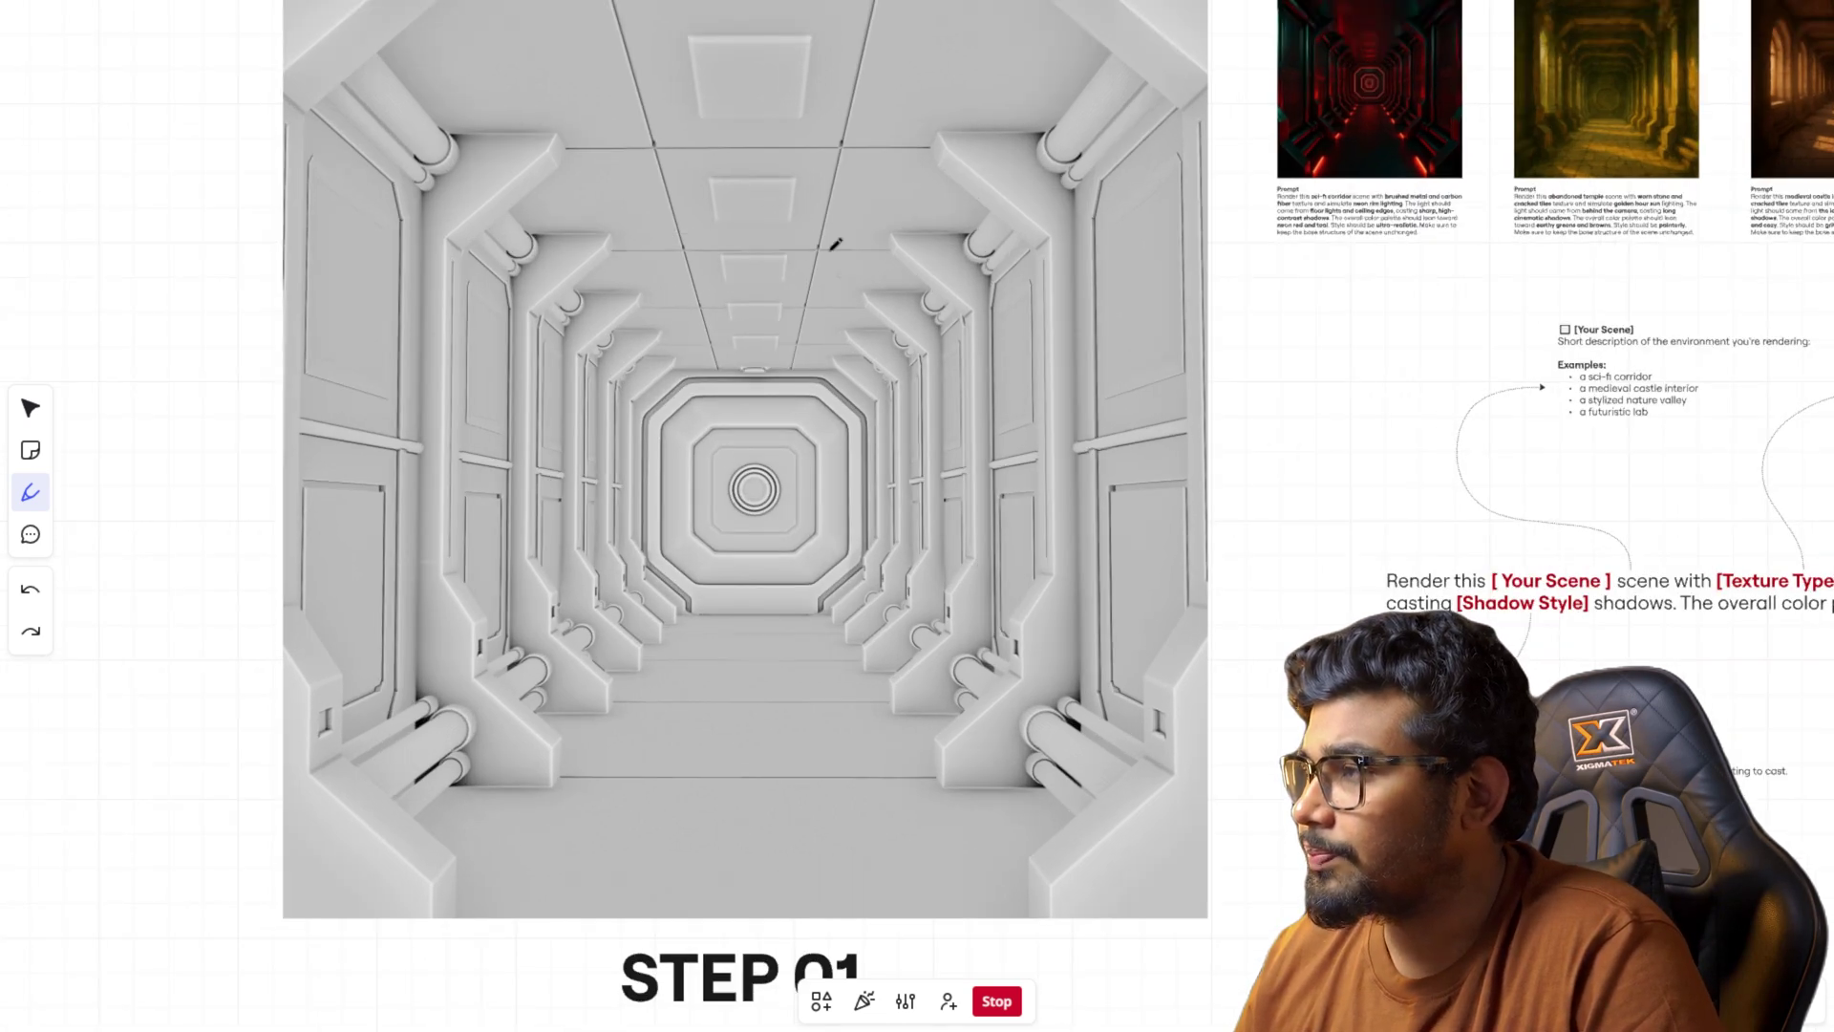
{"action": "scroll", "coordinate": [835, 244], "scroll_direction": "up", "scroll_amount": 2, "text": "ctrl"}
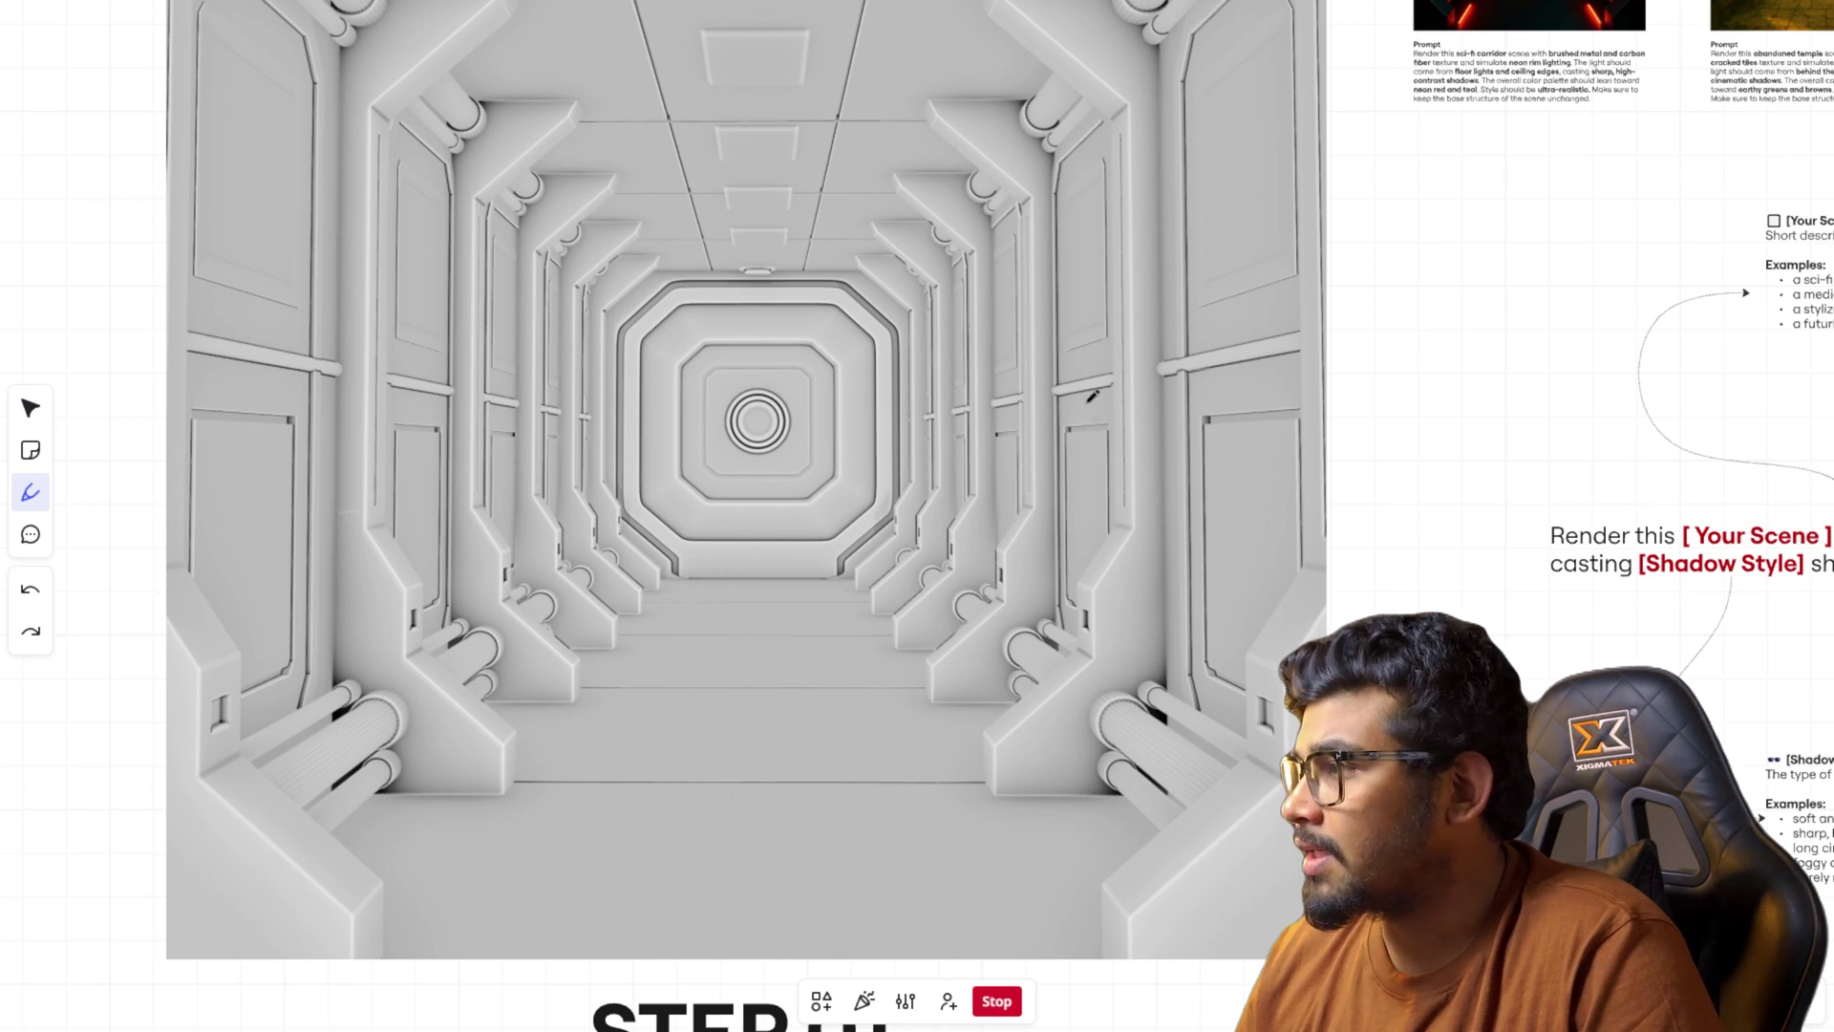
{"action": "middle_click_drag", "start_coordinate": [899, 261], "coordinate": [903, 183]}
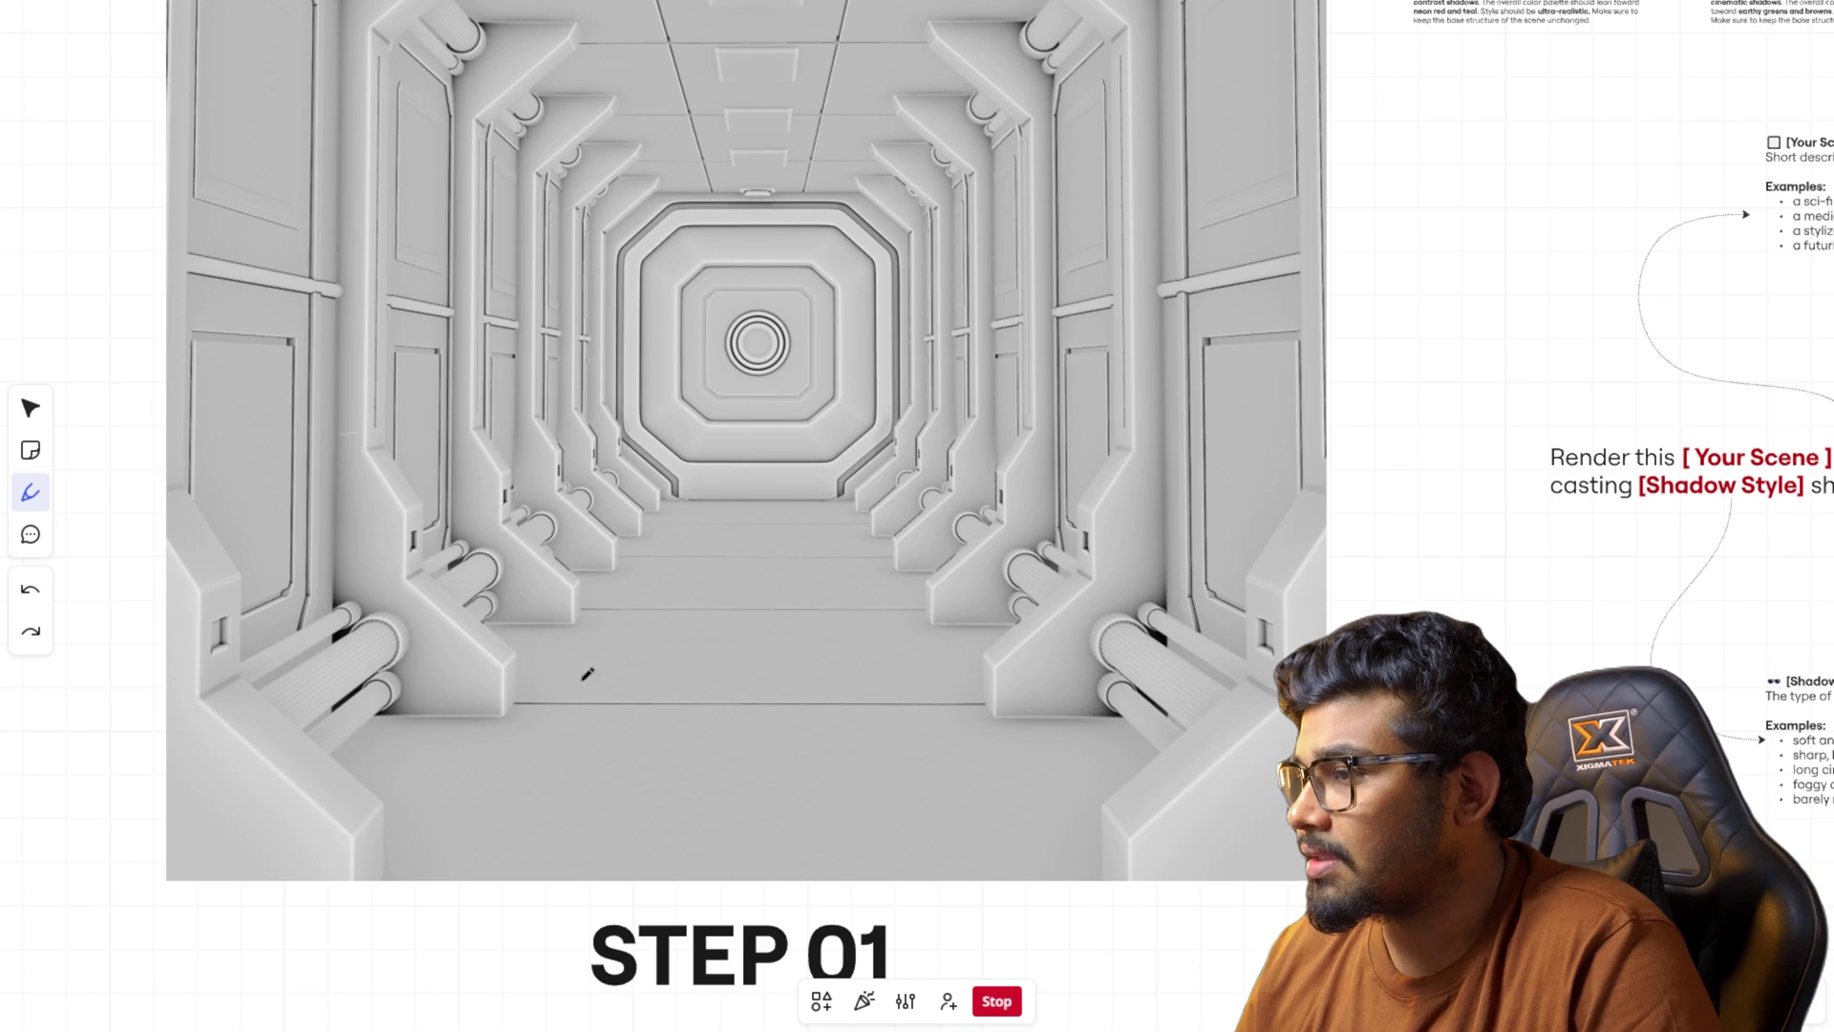
{"action": "scroll", "coordinate": [778, 299], "scroll_direction": "down", "scroll_amount": 2, "text": "ctrl"}
{"action": "middle_click_drag", "start_coordinate": [848, 212], "coordinate": [894, 387]}
{"action": "scroll", "coordinate": [840, 401], "scroll_direction": "down", "scroll_amount": 3, "text": "ctrl"}
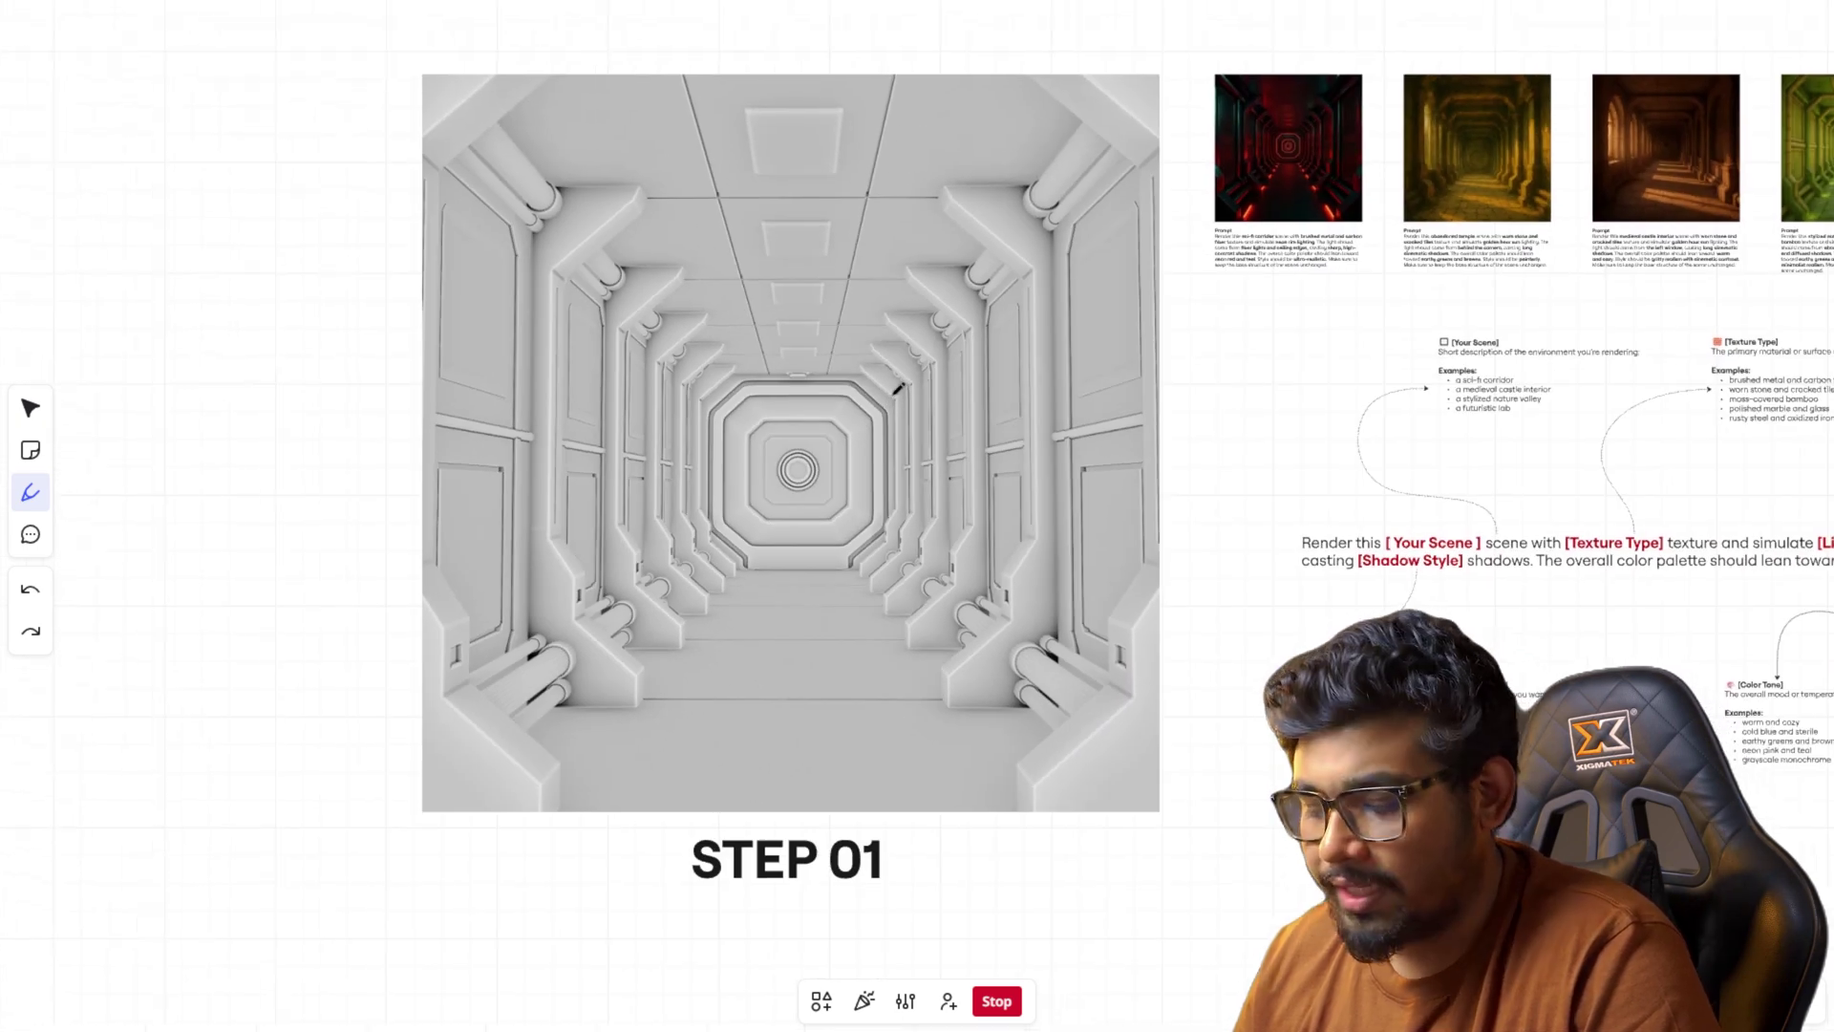
Switch to Blender and show the sci-fi corridor scene through the camera, framed large in the viewport
{"action": "key", "text": "super+Tab"}
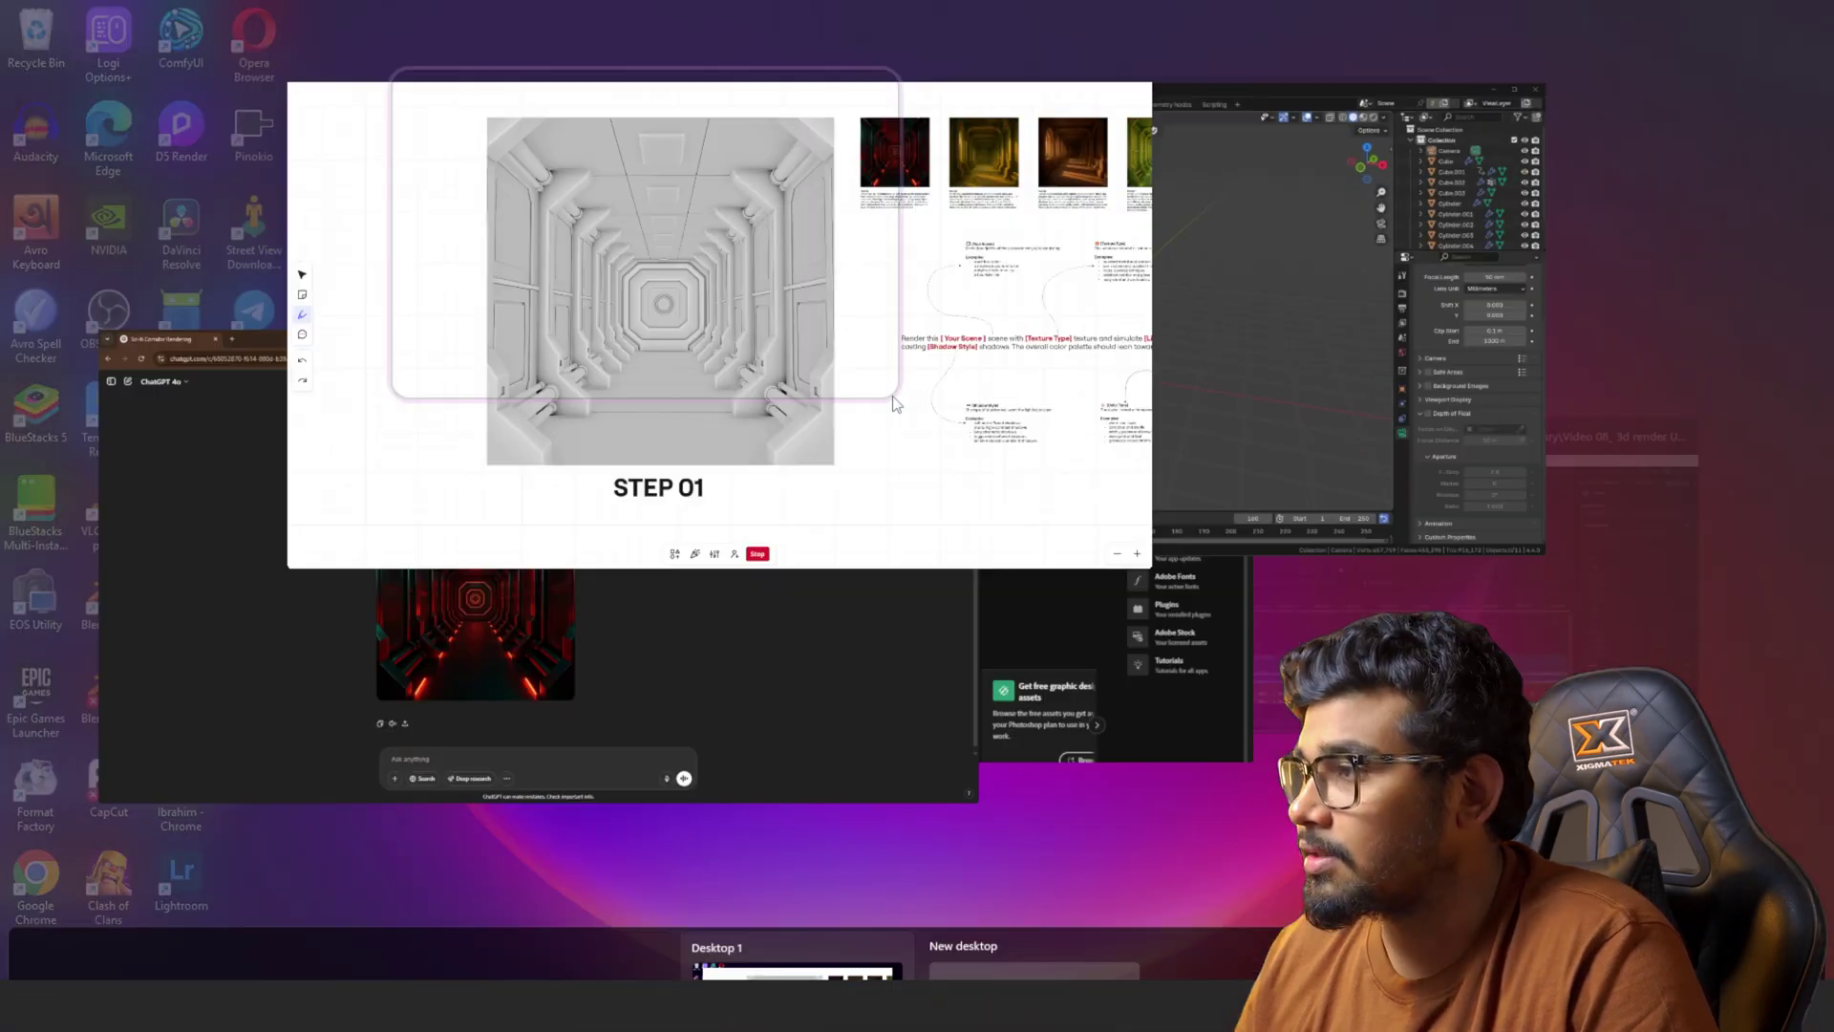
{"action": "left_click", "coordinate": [1029, 261]}
{"action": "middle_click_drag", "start_coordinate": [822, 520], "coordinate": [812, 387]}
{"action": "key", "text": "grave"}
{"action": "left_click", "coordinate": [736, 457]}
{"action": "scroll", "coordinate": [770, 427], "scroll_direction": "up", "scroll_amount": 4}
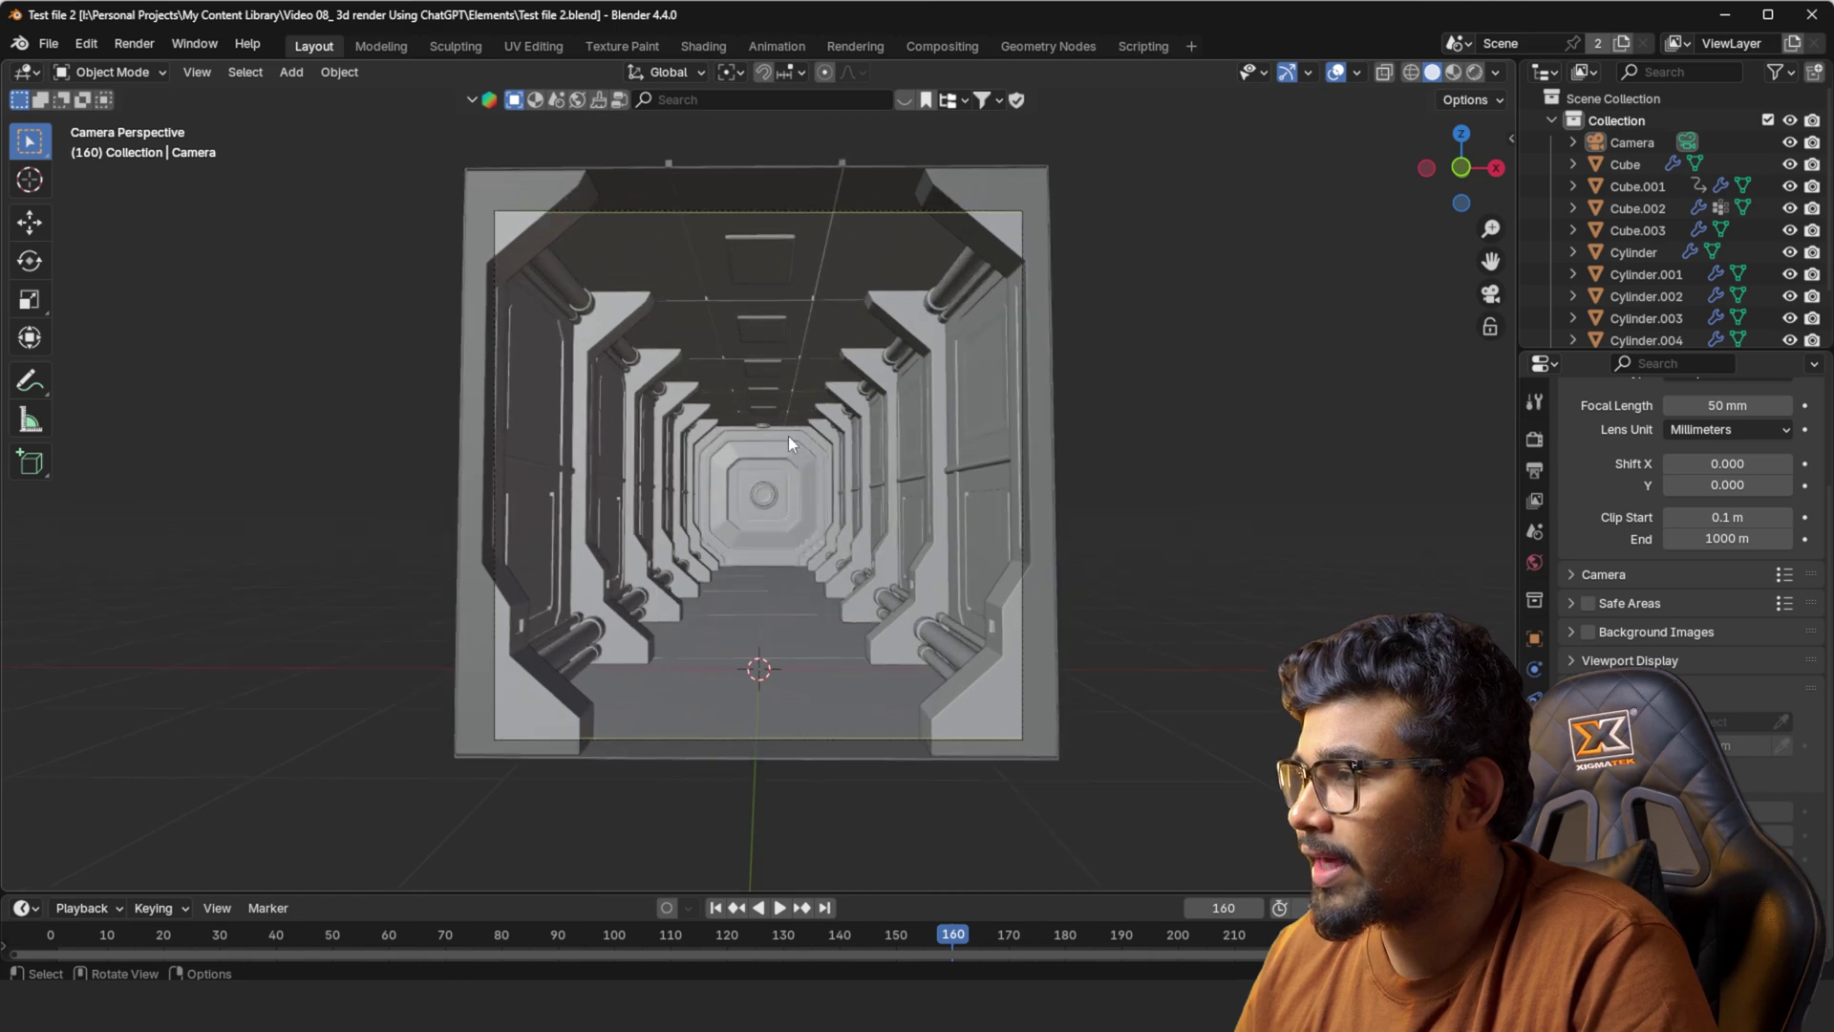
{"action": "scroll", "coordinate": [795, 444], "scroll_direction": "up", "scroll_amount": 1}
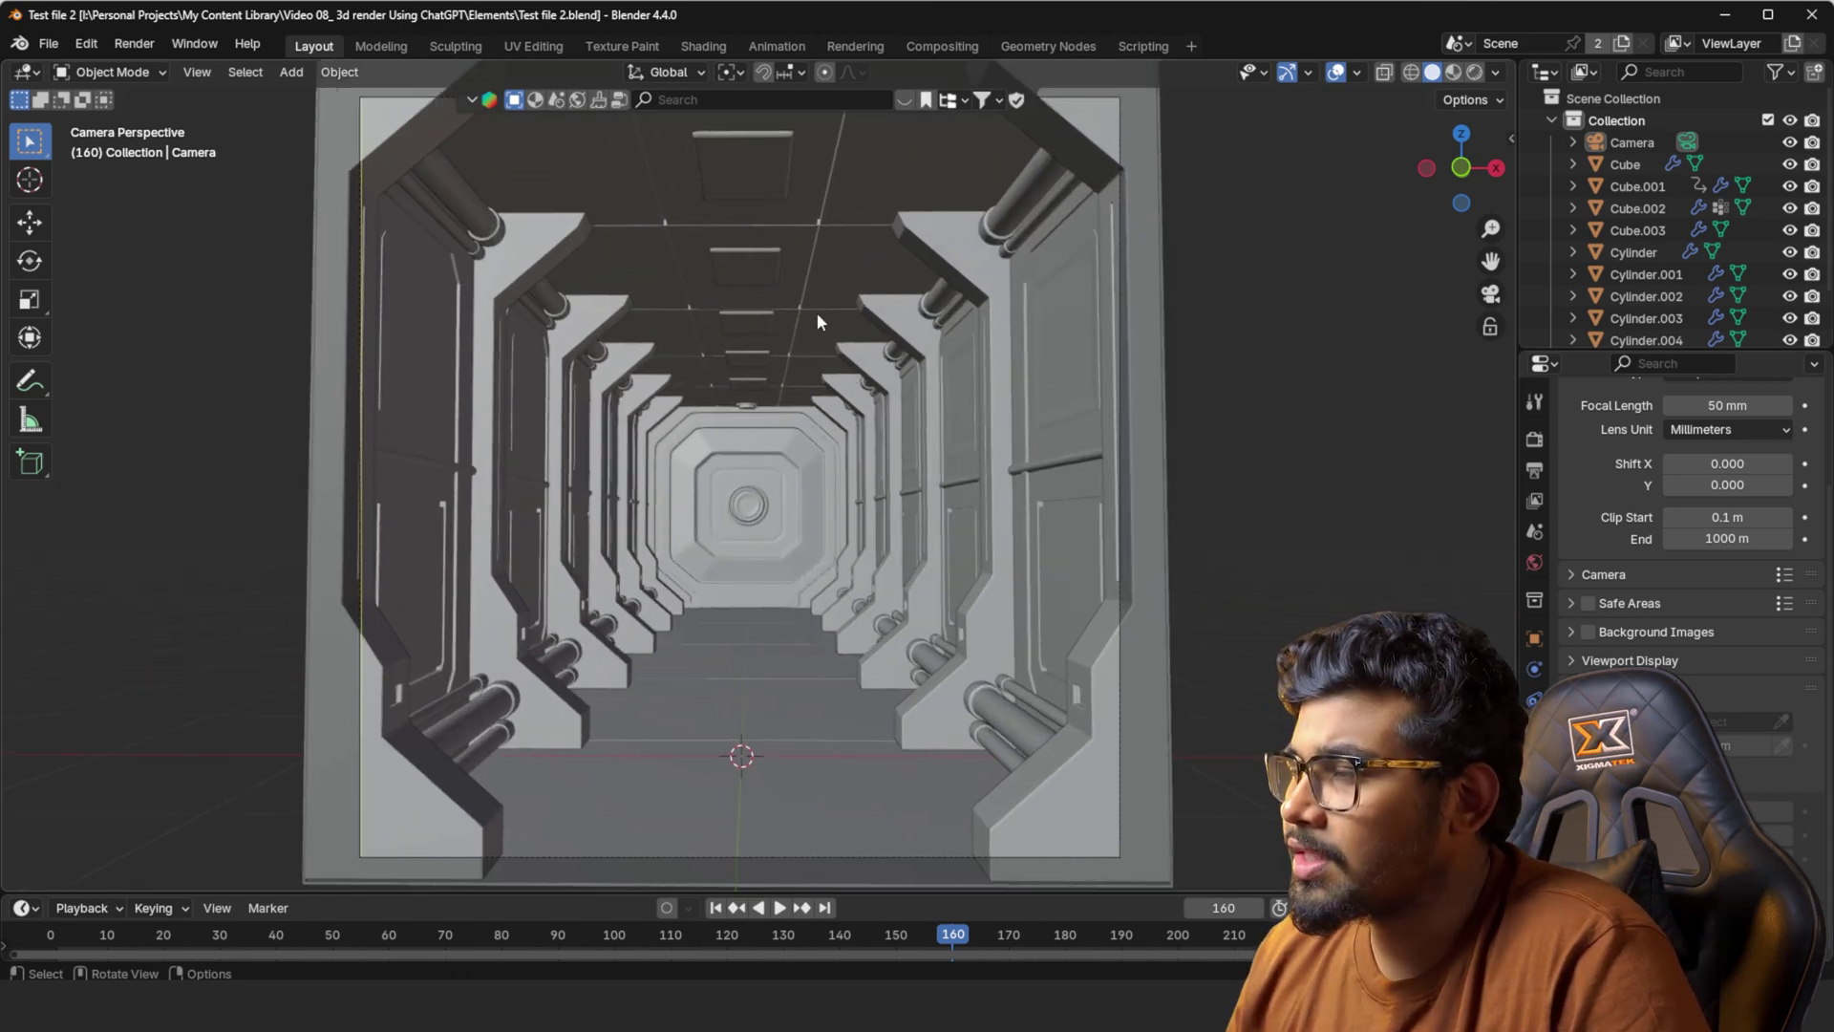
{"action": "scroll", "coordinate": [860, 394], "scroll_direction": "up", "scroll_amount": 1}
{"action": "scroll", "coordinate": [1401, 170], "scroll_direction": "down", "scroll_amount": 3}
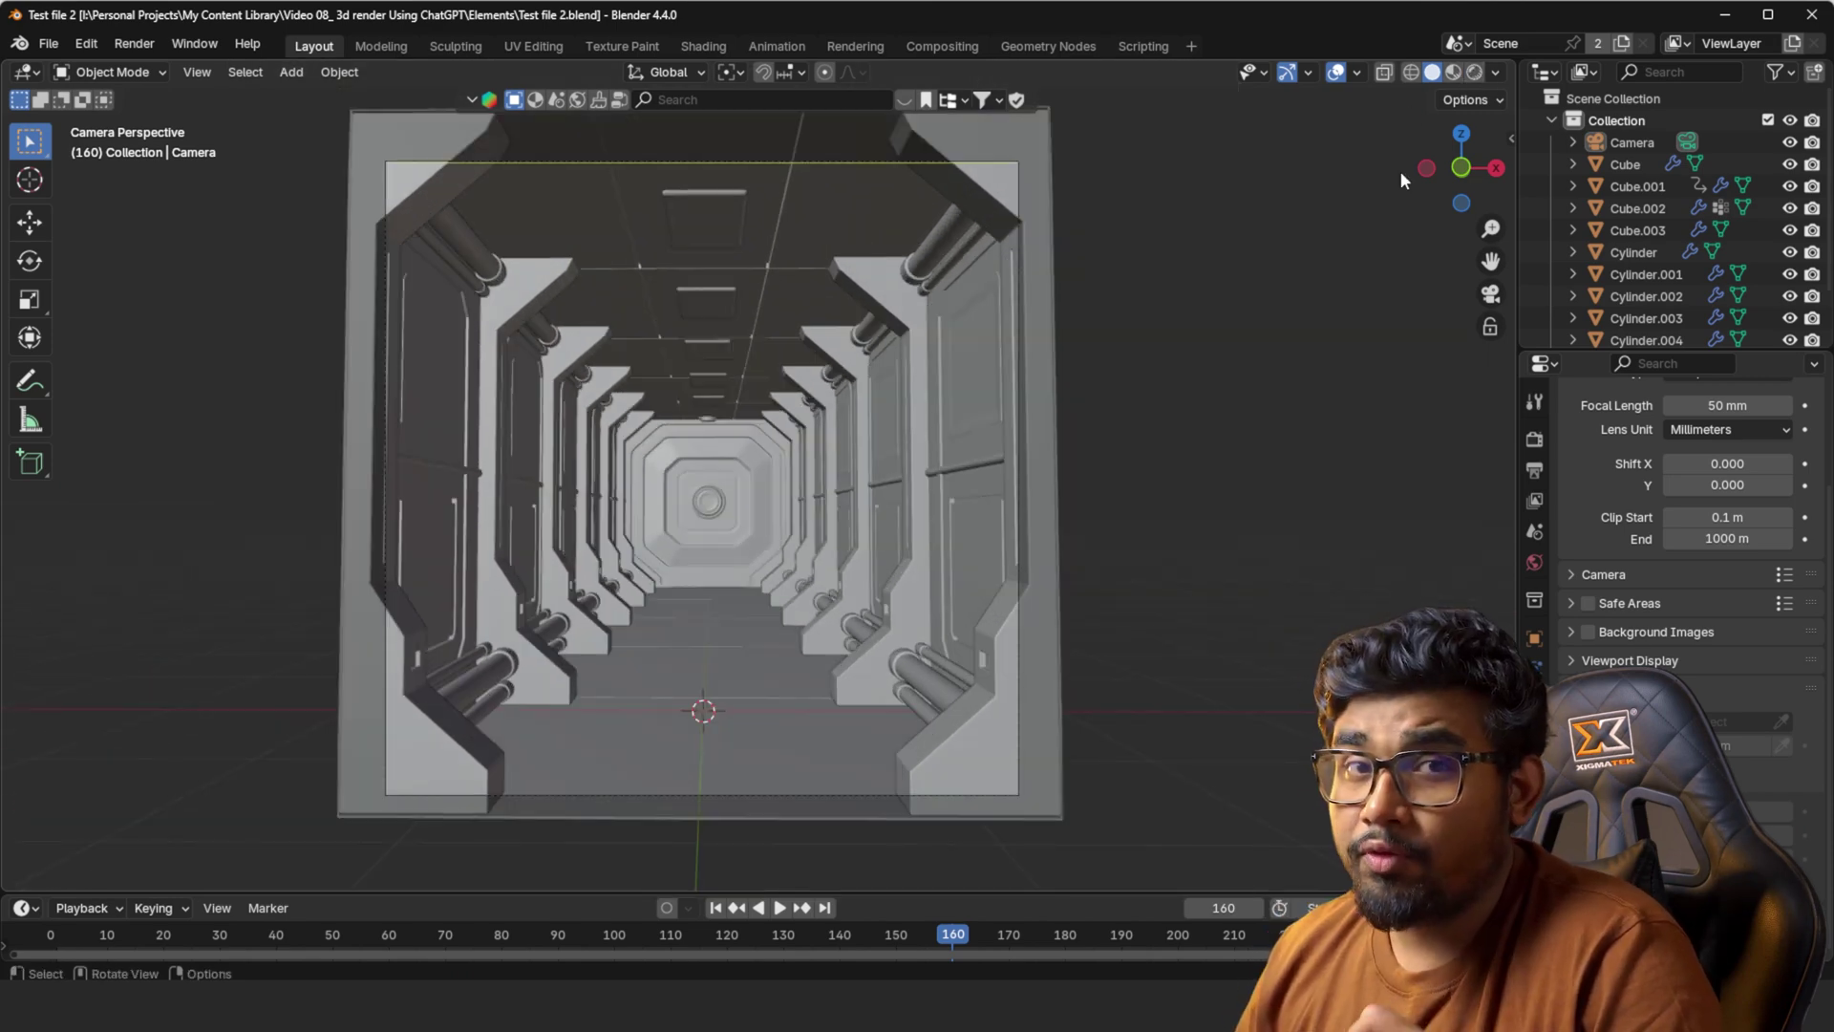
Set the viewport's solid shading to Flat lighting and enable Shadow and Cavity
{"action": "left_click", "coordinate": [1495, 73]}
{"action": "left_click", "coordinate": [1556, 175]}
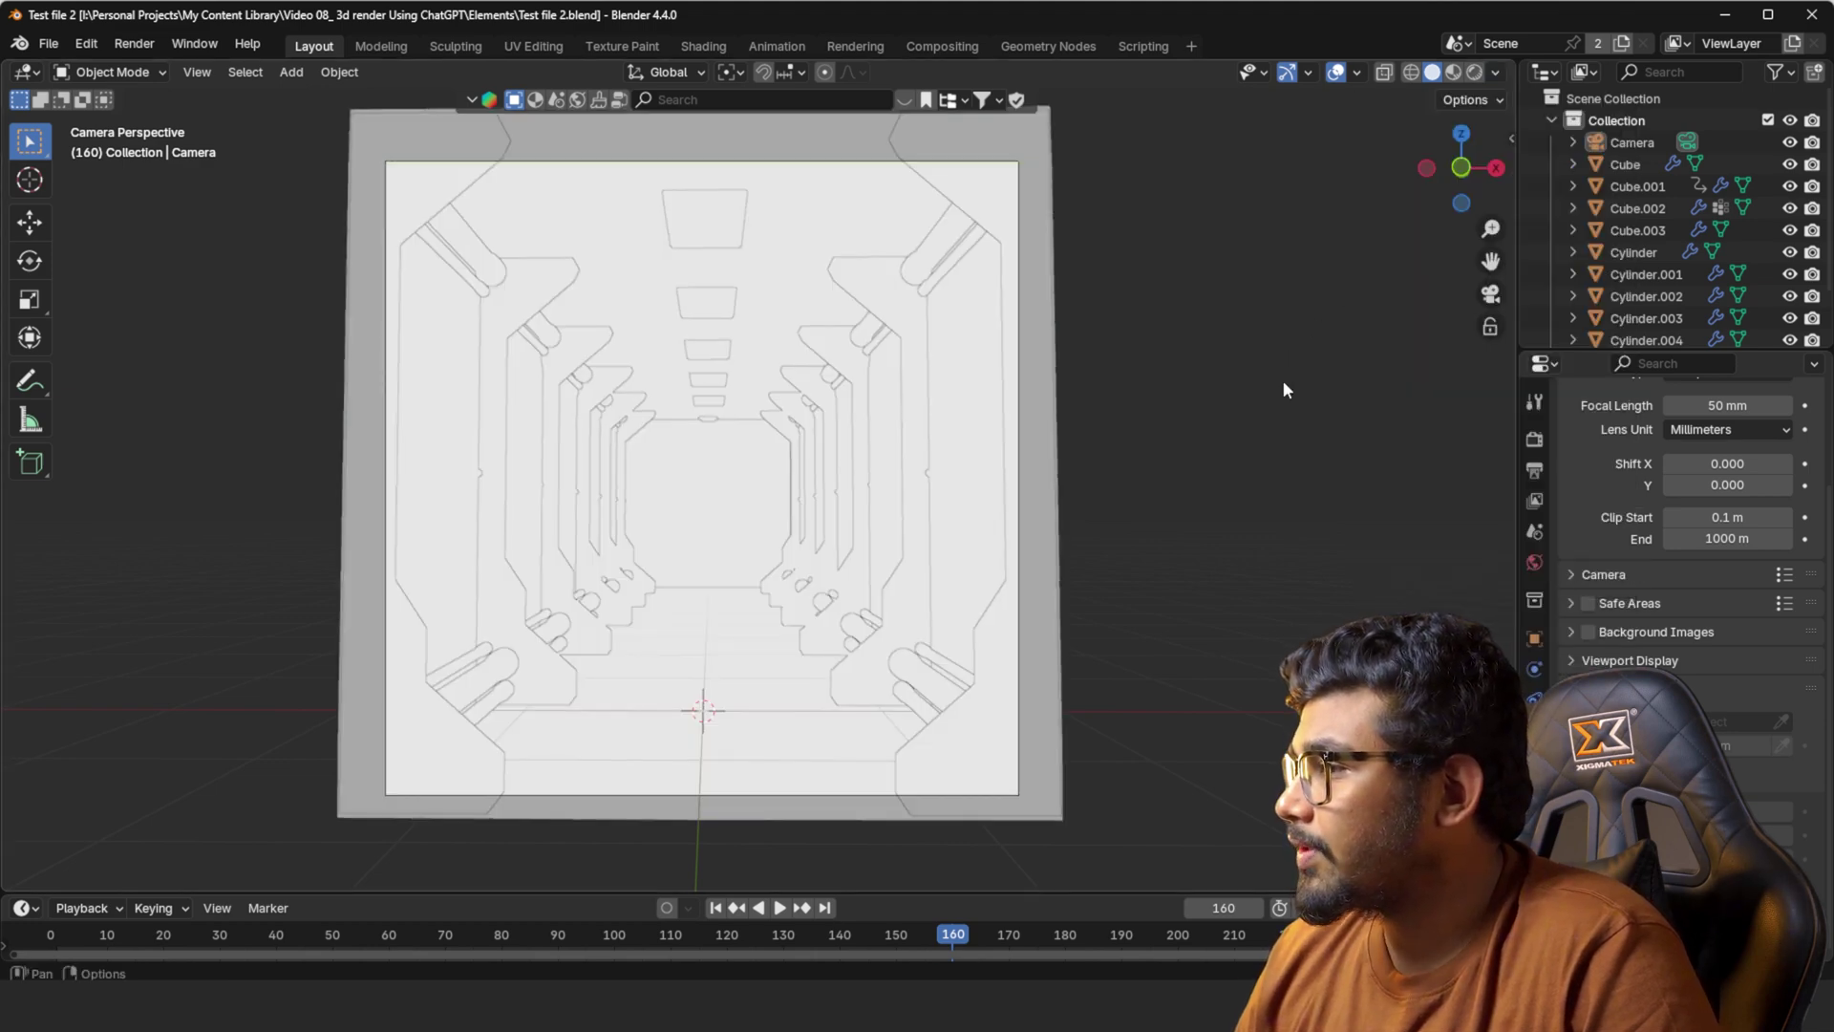
{"action": "left_click", "coordinate": [1496, 75]}
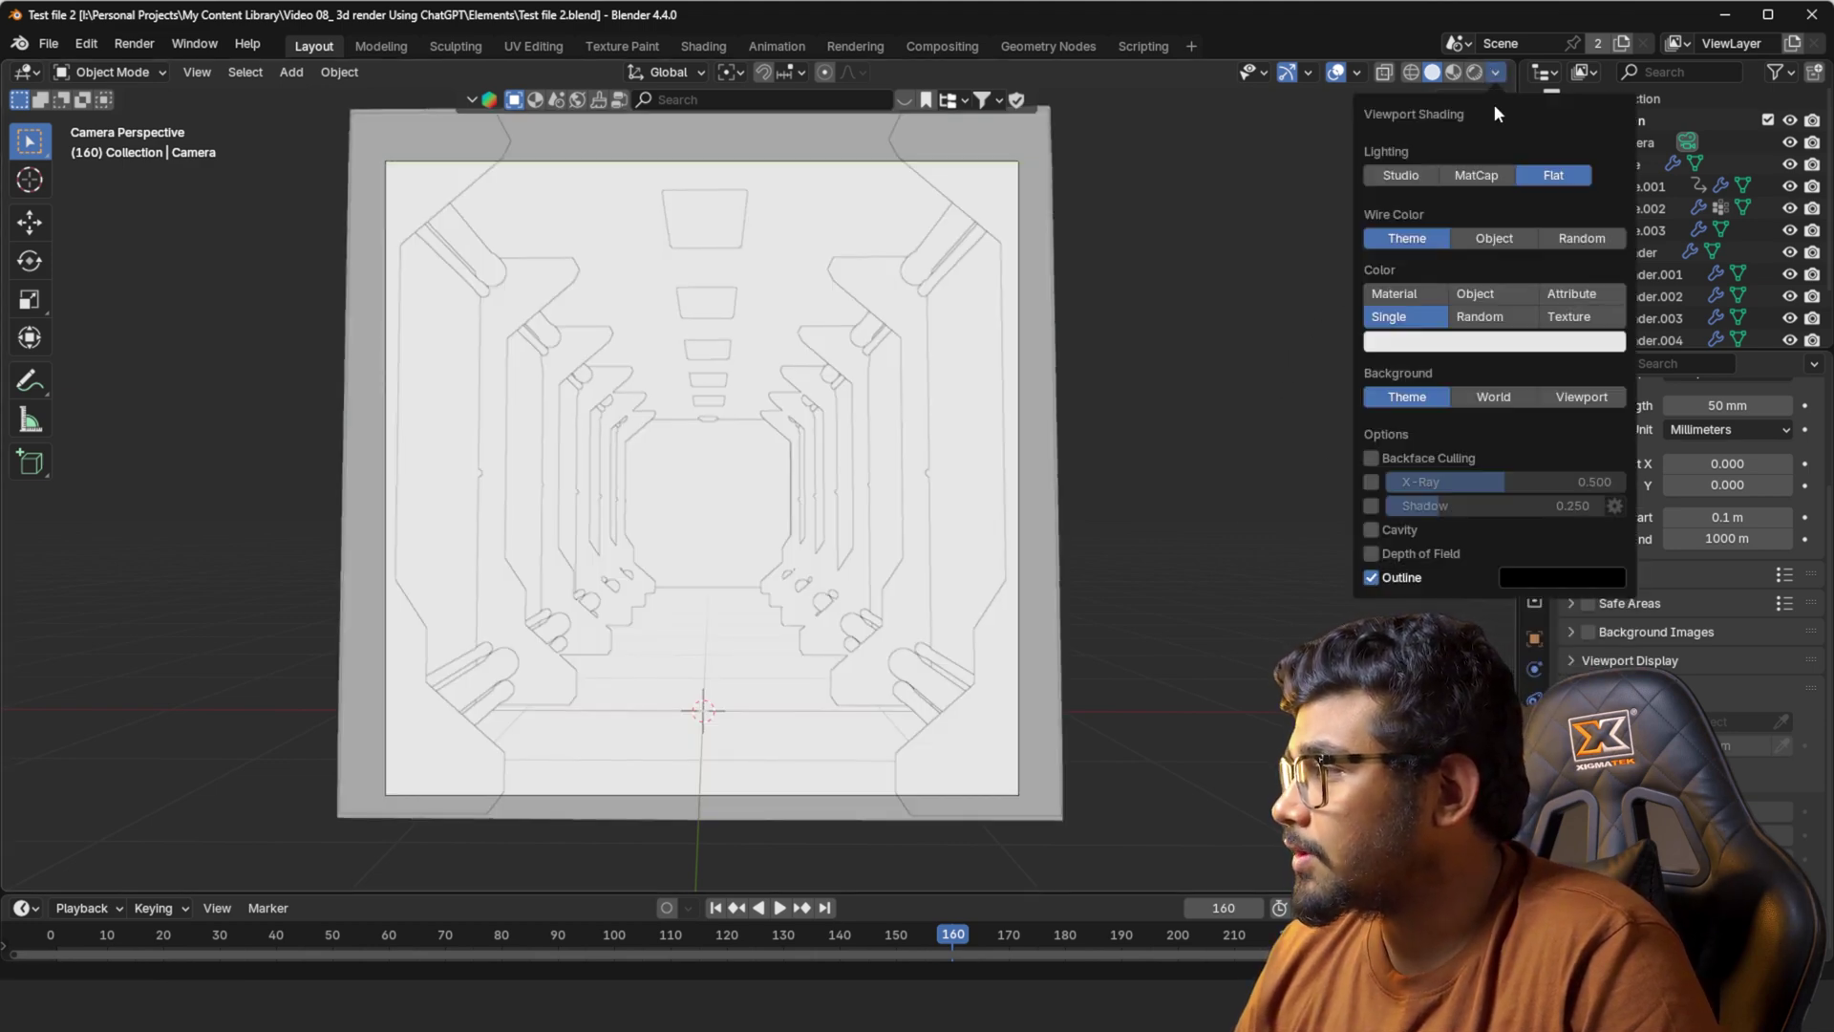
{"action": "left_click", "coordinate": [1372, 506]}
{"action": "left_click", "coordinate": [1373, 530]}
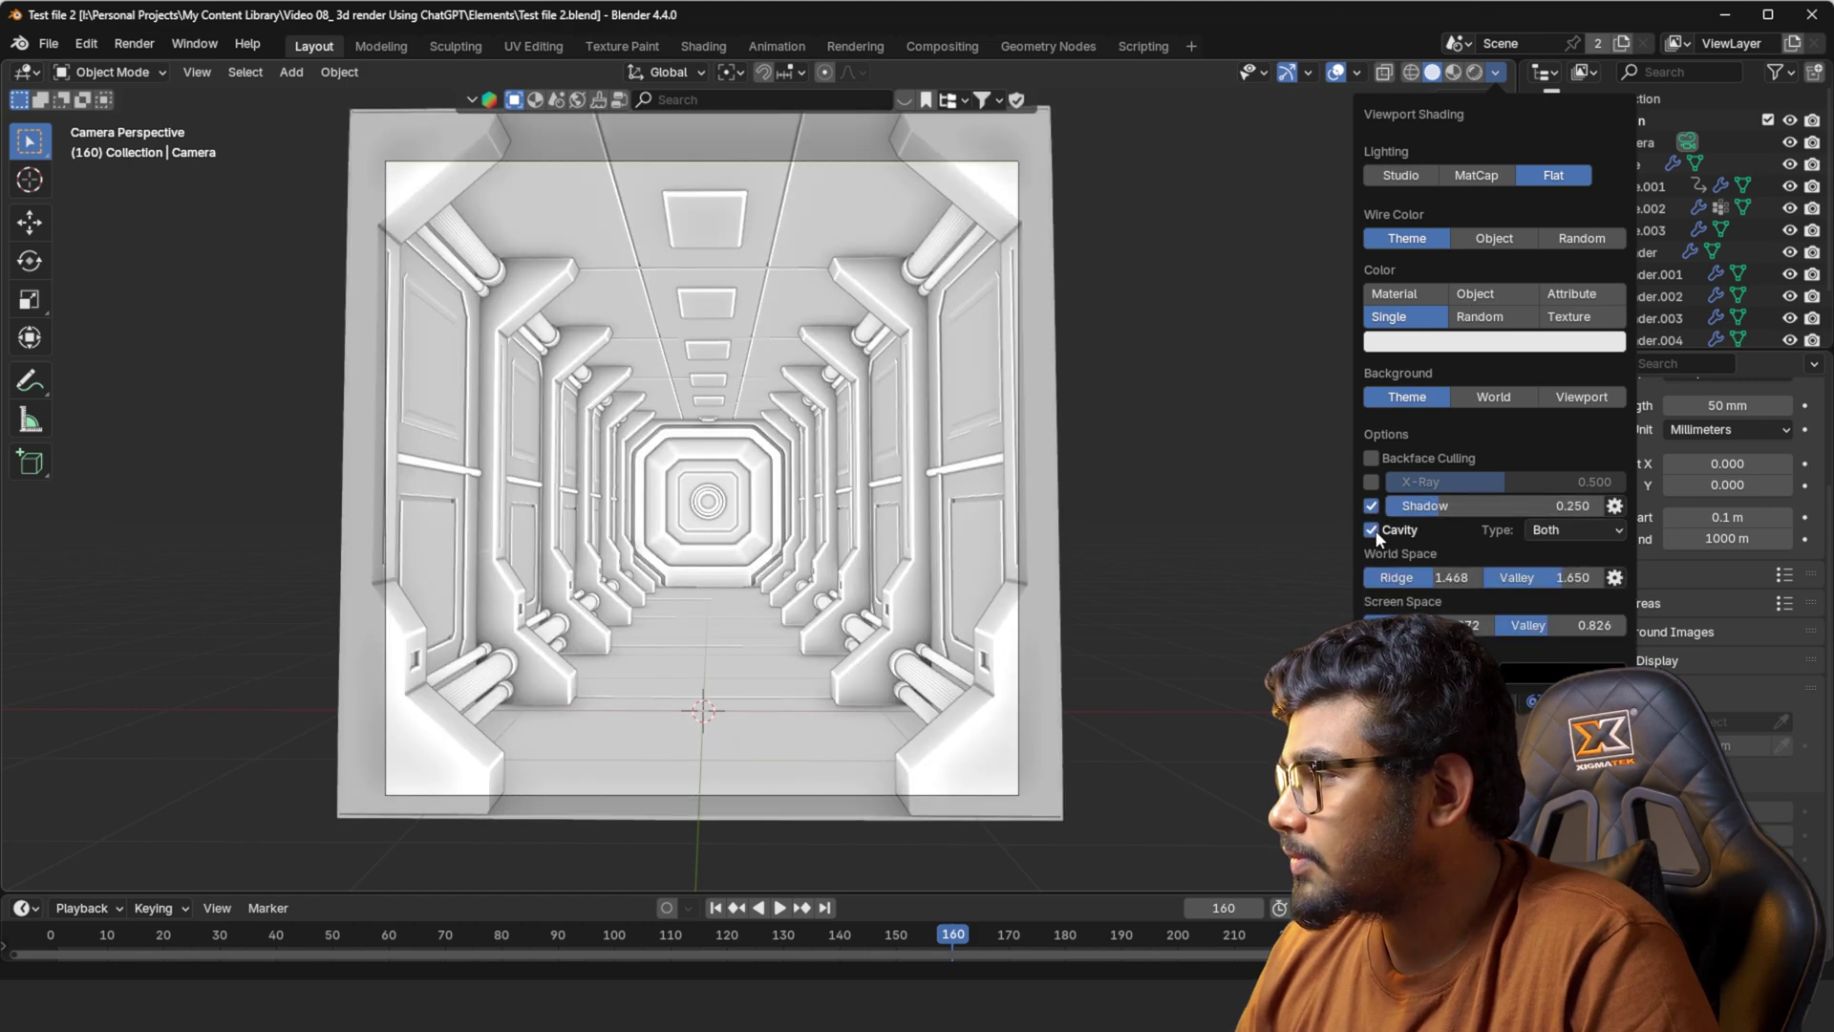
Set viewport shadow strength to 0.211, world-space cavity ridge to 1.845 and valley to 1.846, and screen-space ridge to 1.507
{"action": "middle_click_drag", "start_coordinate": [753, 561], "coordinate": [769, 572], "text": "shift"}
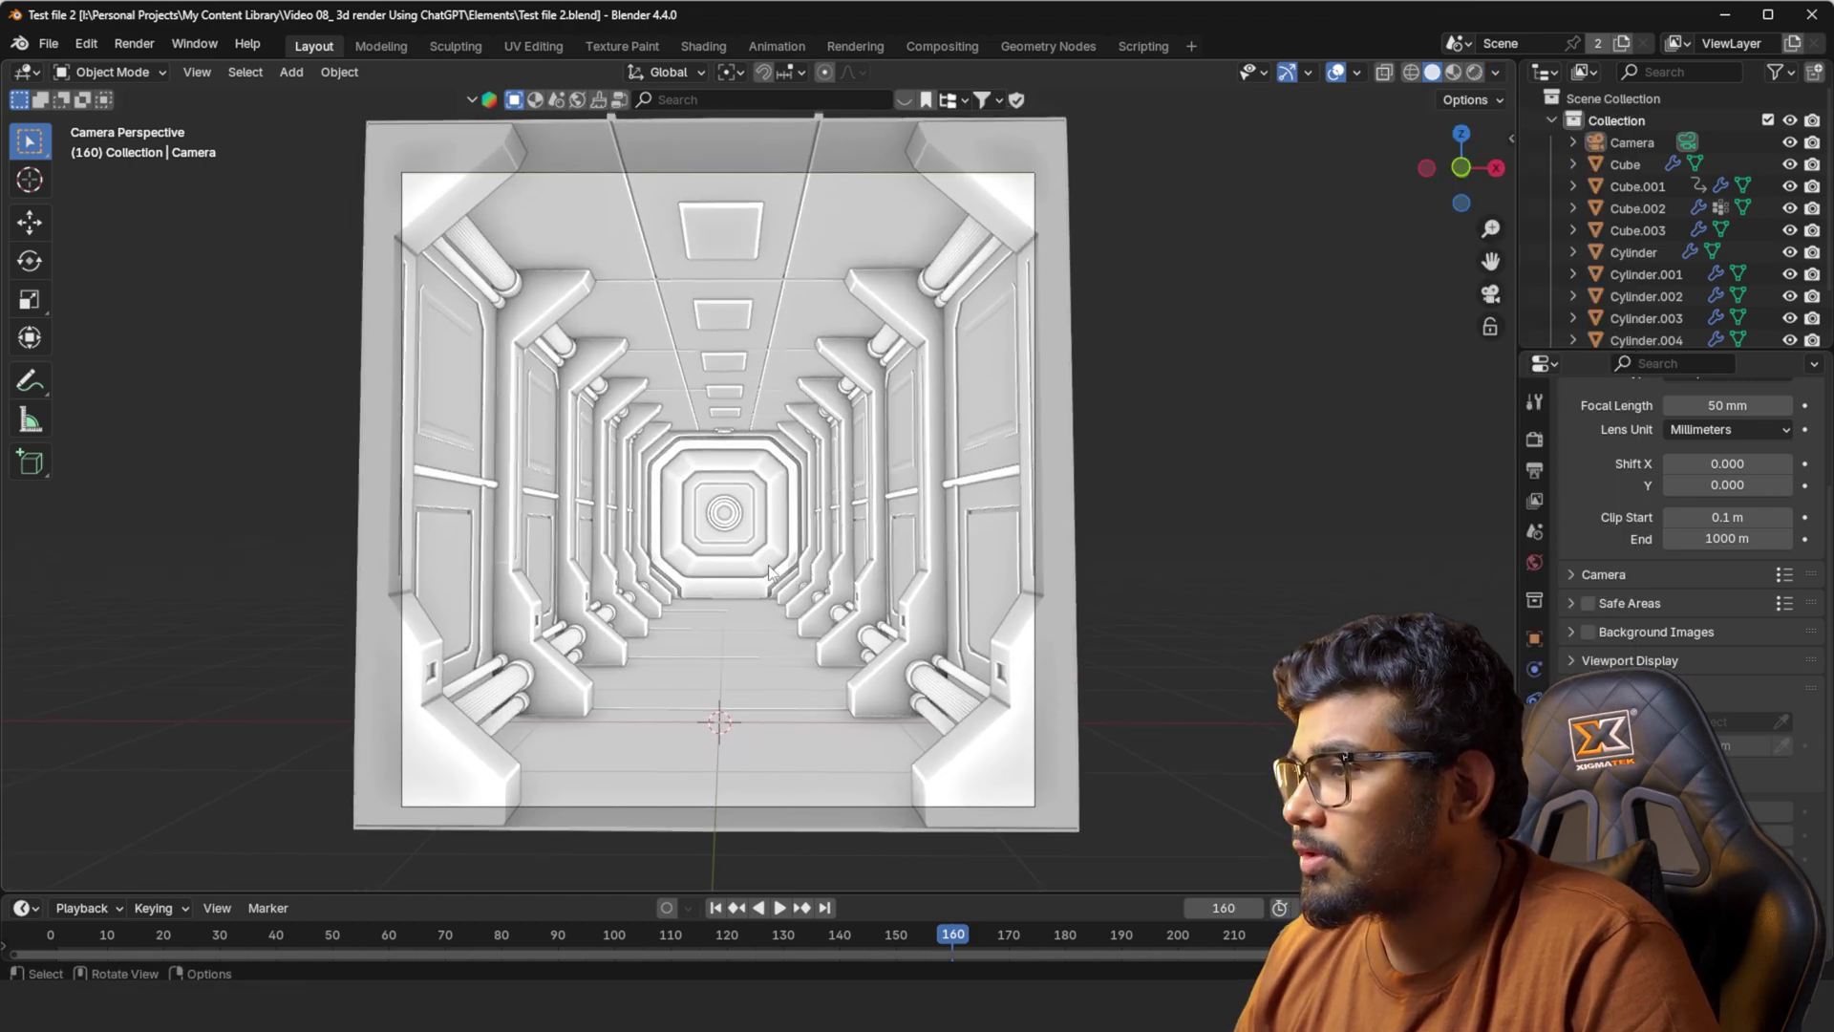
{"action": "scroll", "coordinate": [768, 572], "scroll_direction": "up", "scroll_amount": 2}
{"action": "scroll", "coordinate": [806, 577], "scroll_direction": "up", "scroll_amount": 1}
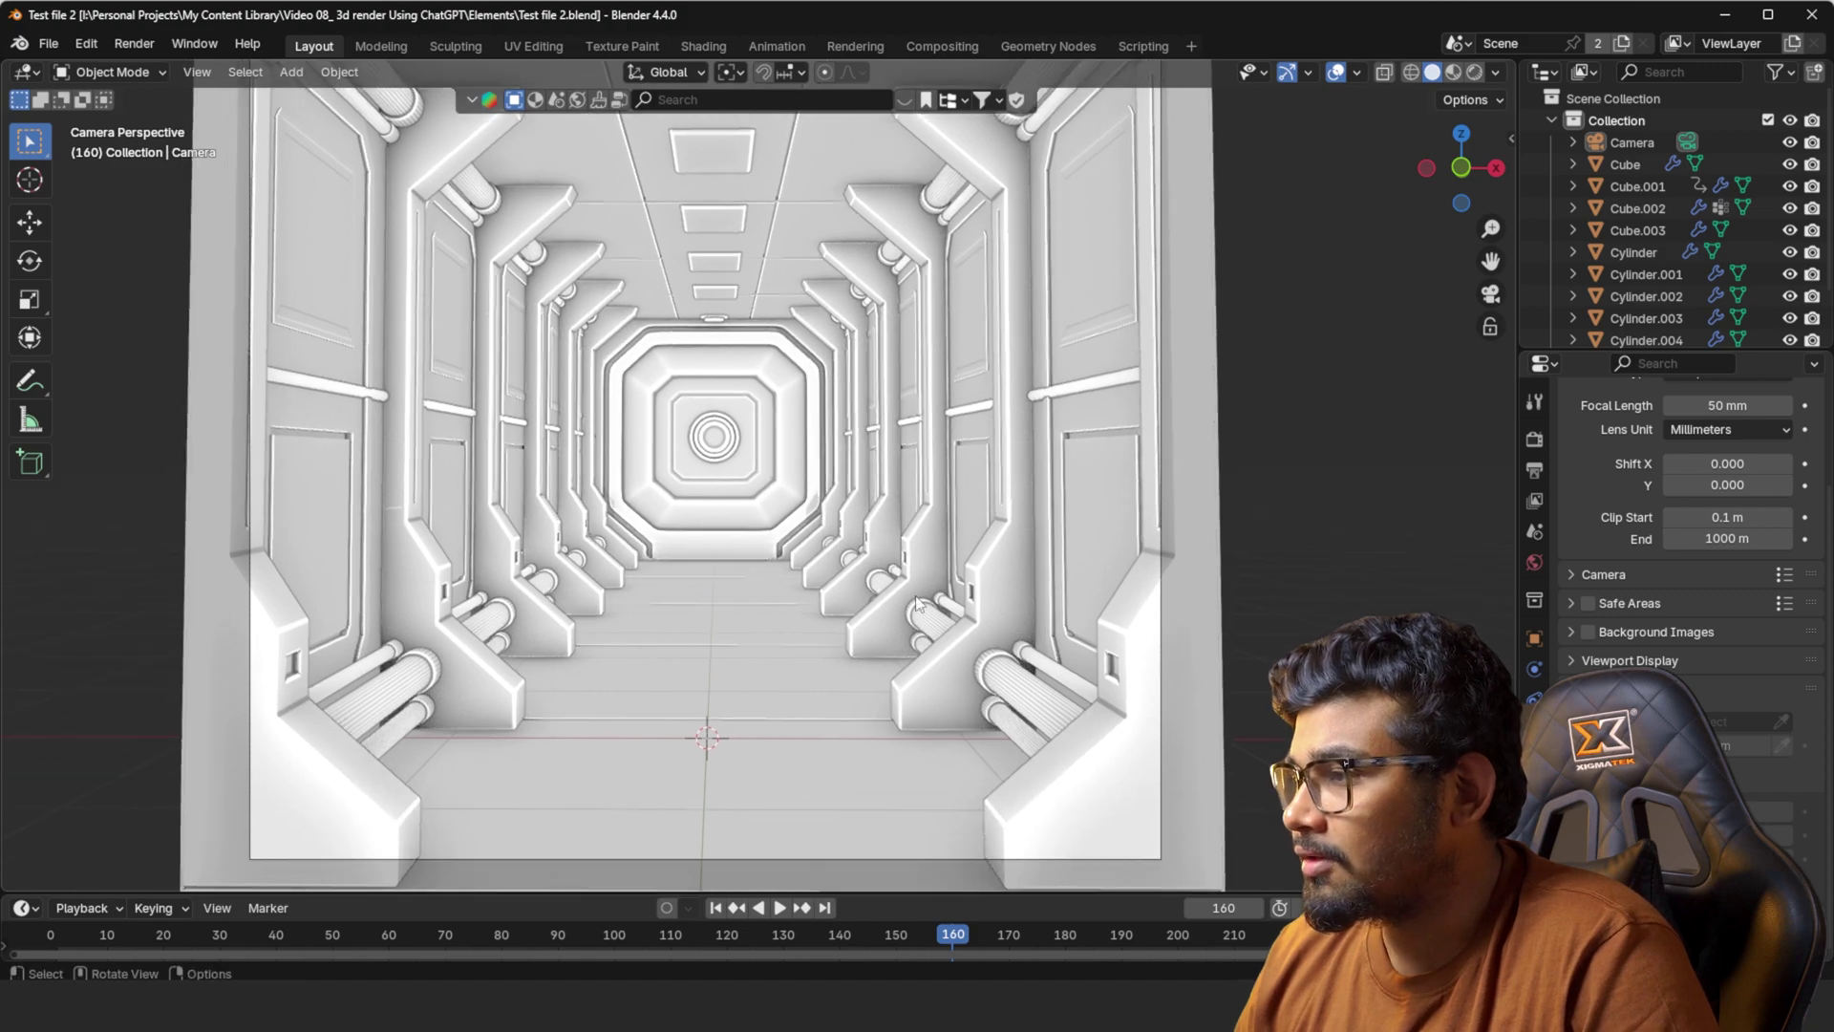
{"action": "scroll", "coordinate": [864, 525], "scroll_direction": "up", "scroll_amount": 1}
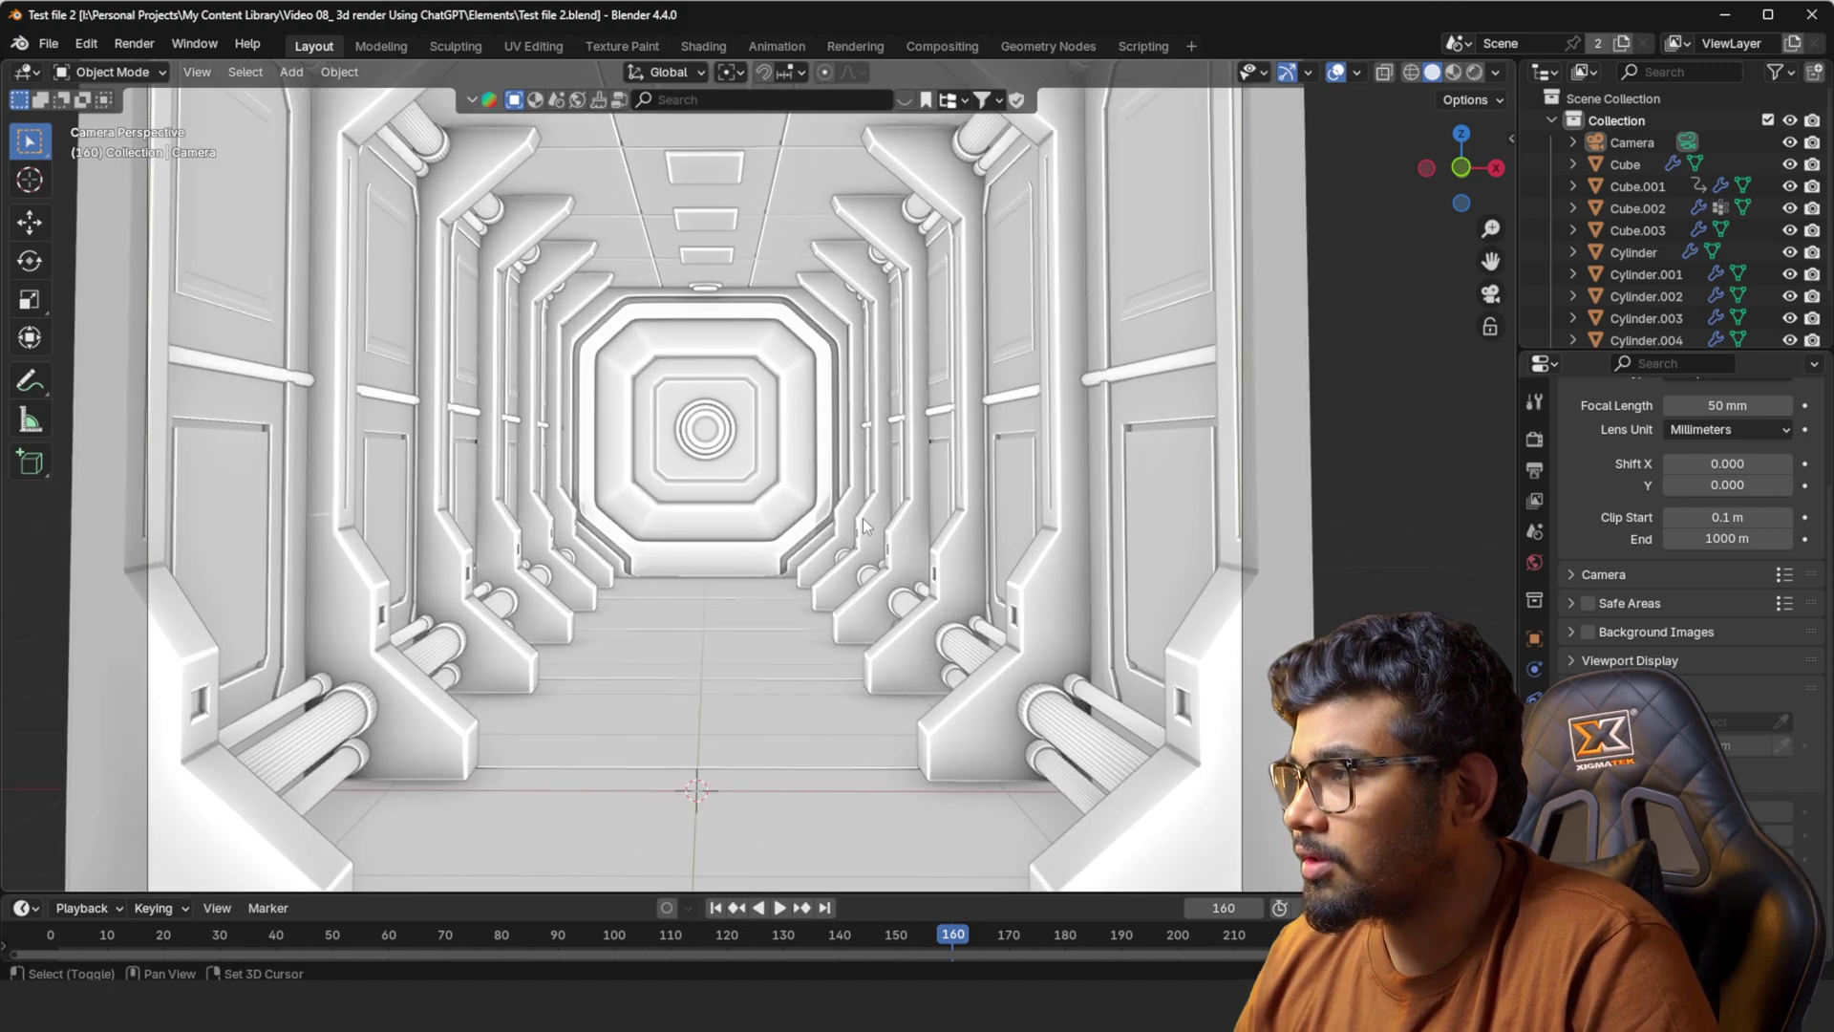
{"action": "middle_click_drag", "start_coordinate": [864, 525], "coordinate": [876, 532], "text": "shift"}
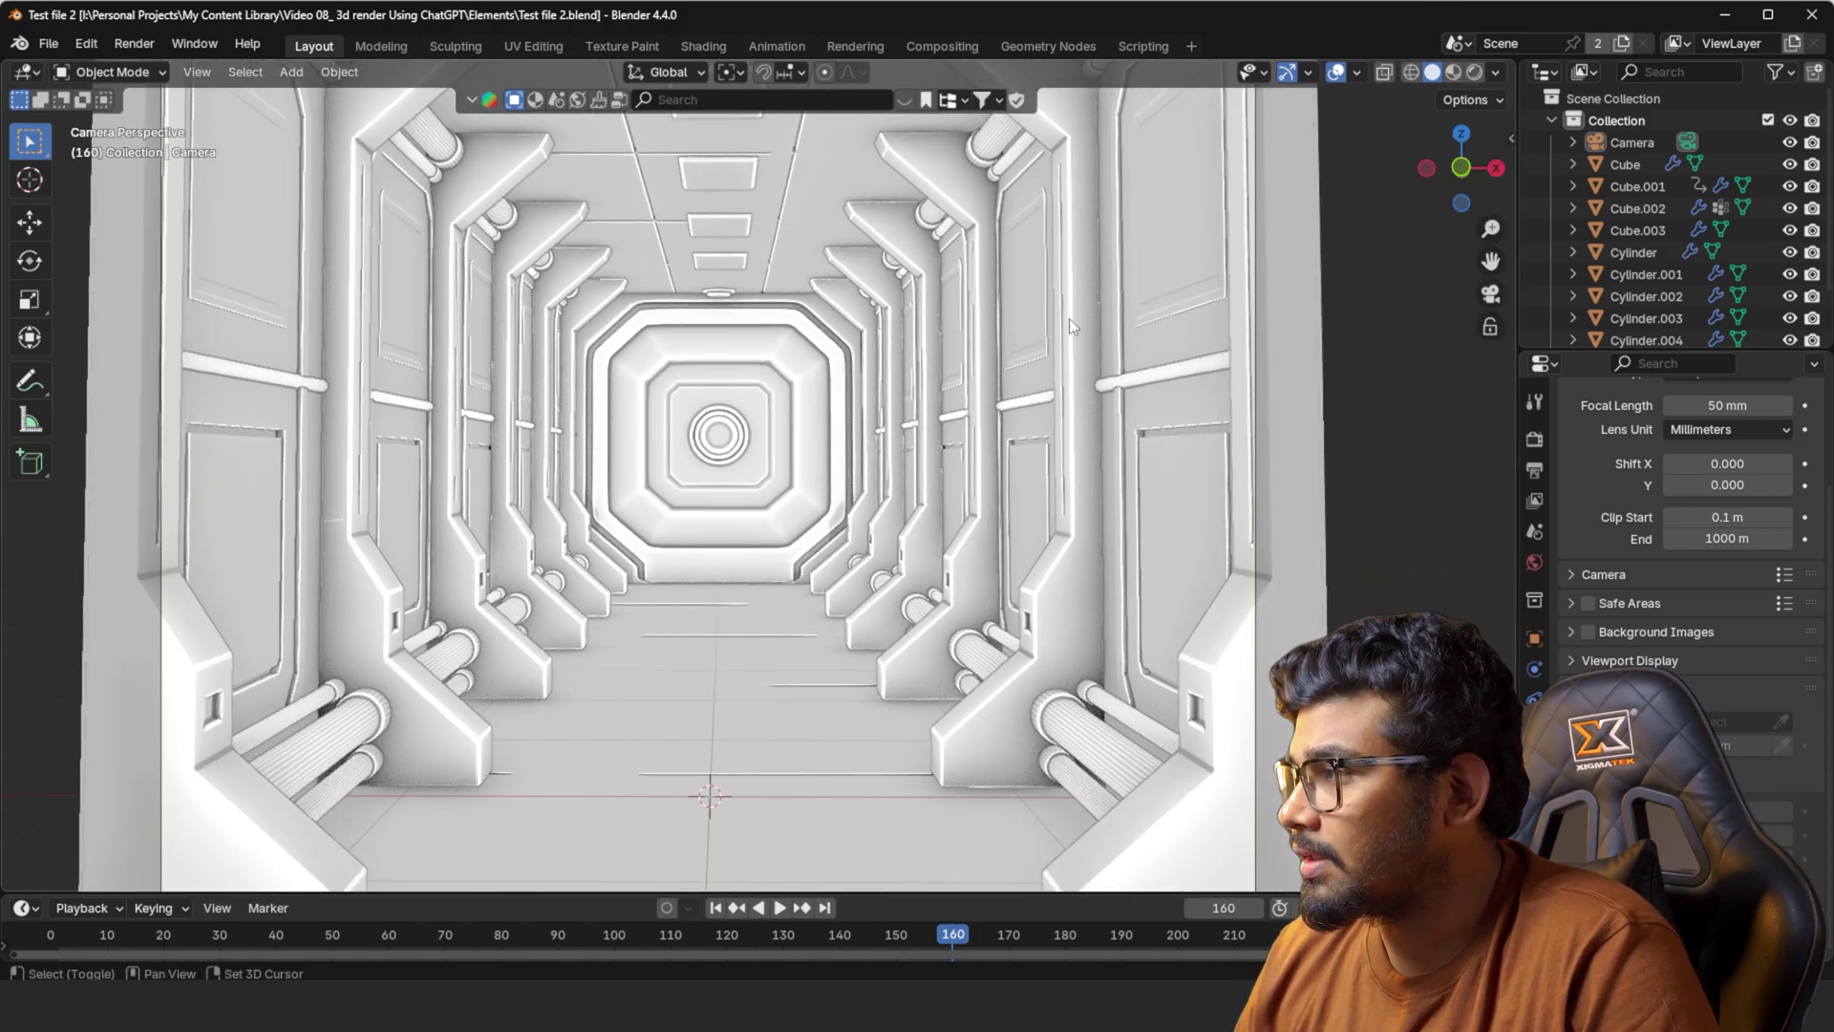
{"action": "left_click", "coordinate": [1496, 73]}
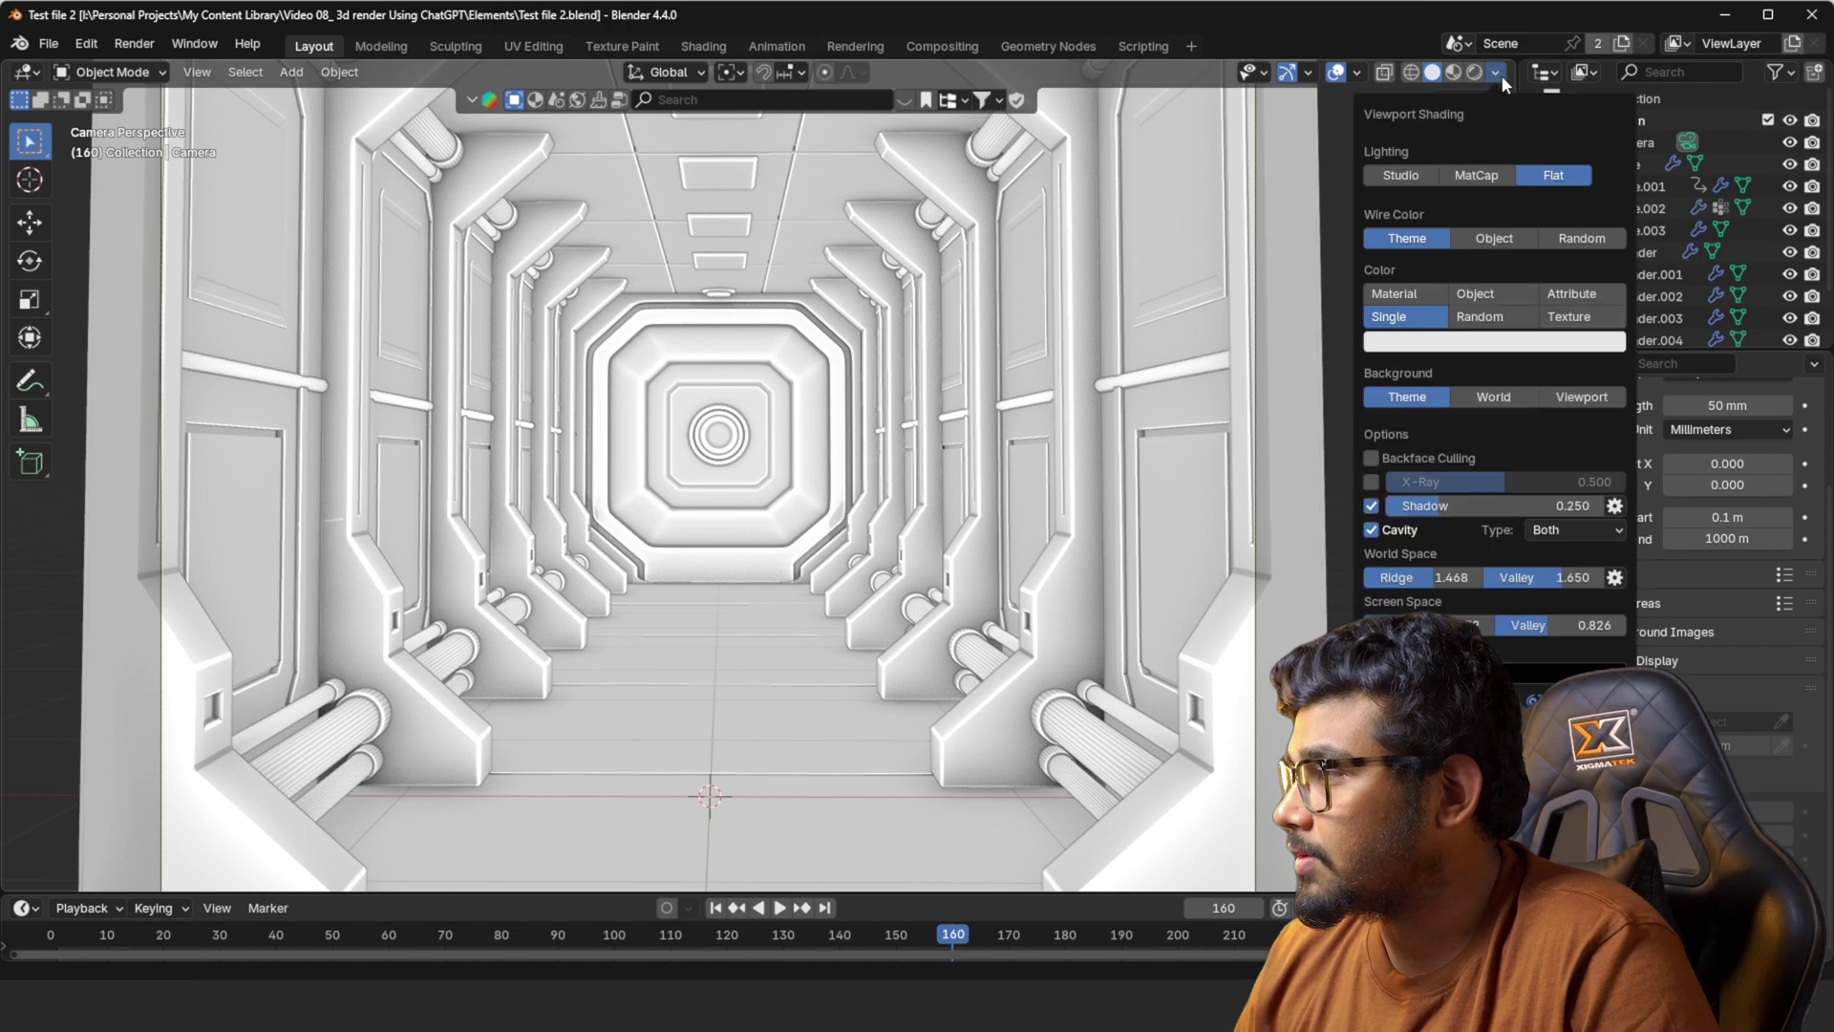
{"action": "left_click_drag", "start_coordinate": [1449, 506], "coordinate": [1523, 505]}
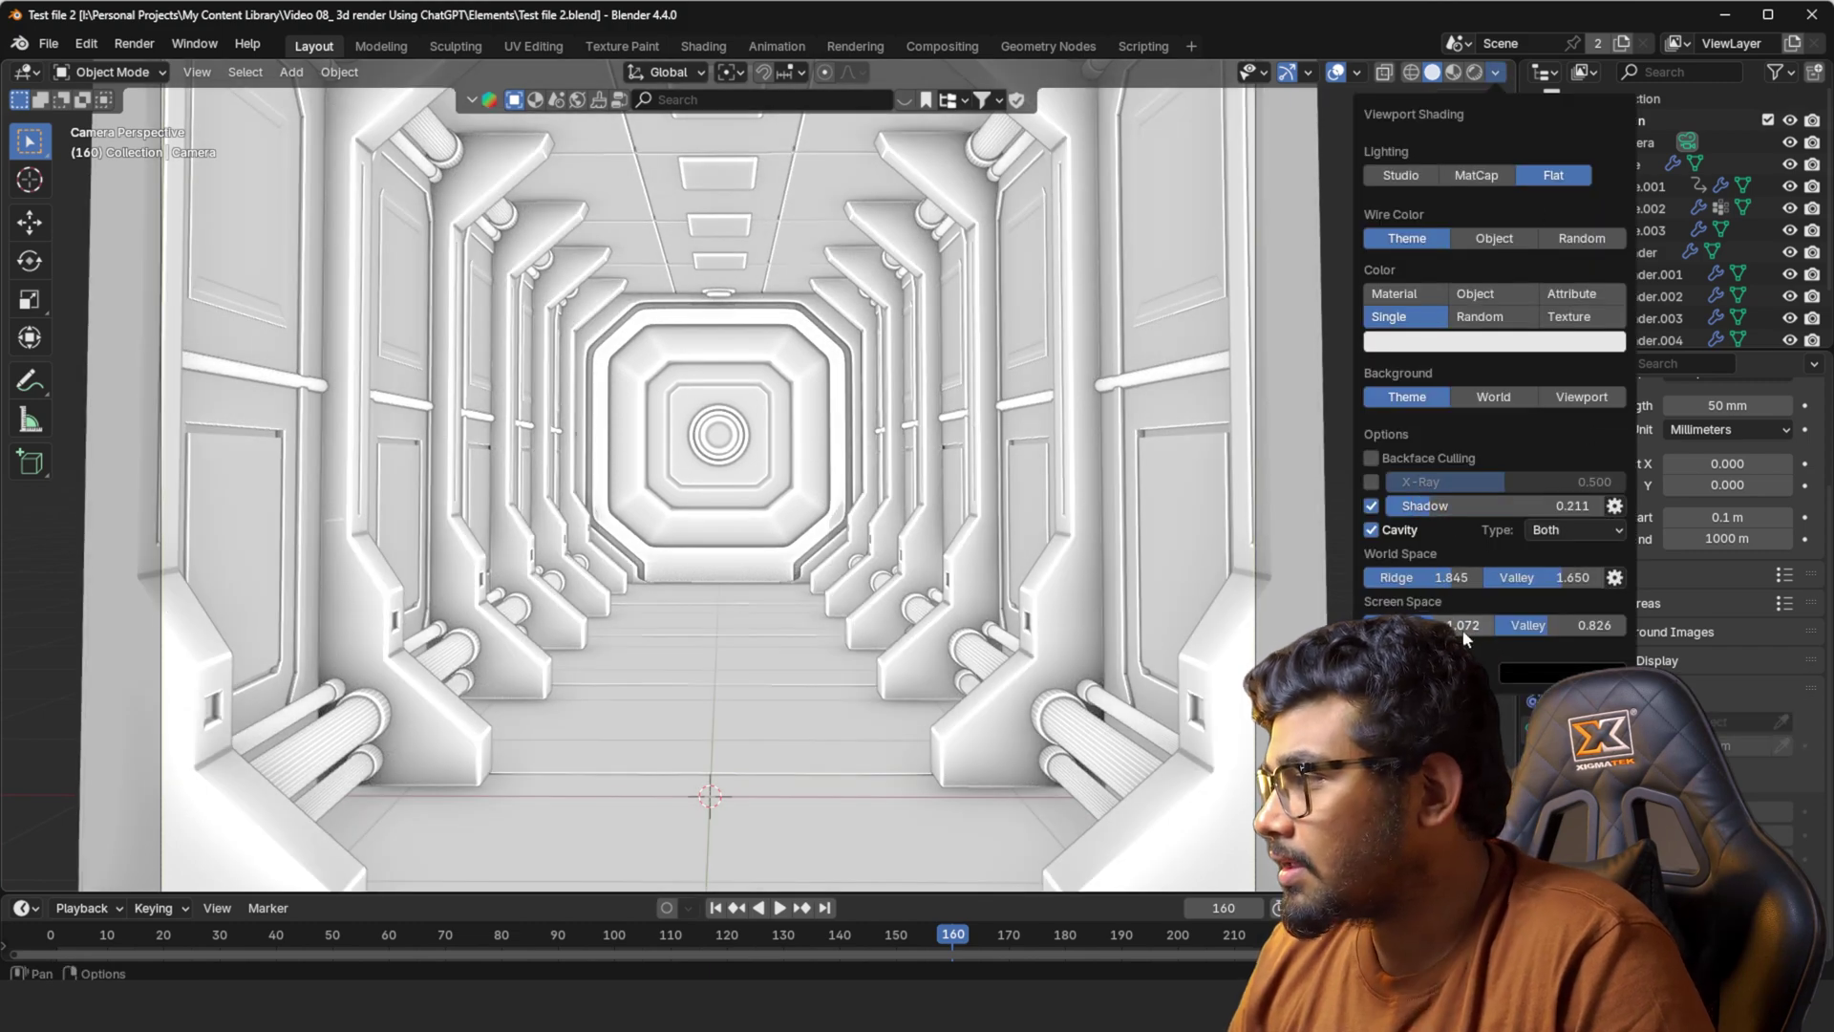
{"action": "mouse_move", "coordinate": [1465, 626]}
{"action": "left_mouse_down"}
{"action": "mouse_move", "coordinate": [1519, 626]}
{"action": "mouse_move", "coordinate": [1578, 577]}
{"action": "left_mouse_up"}
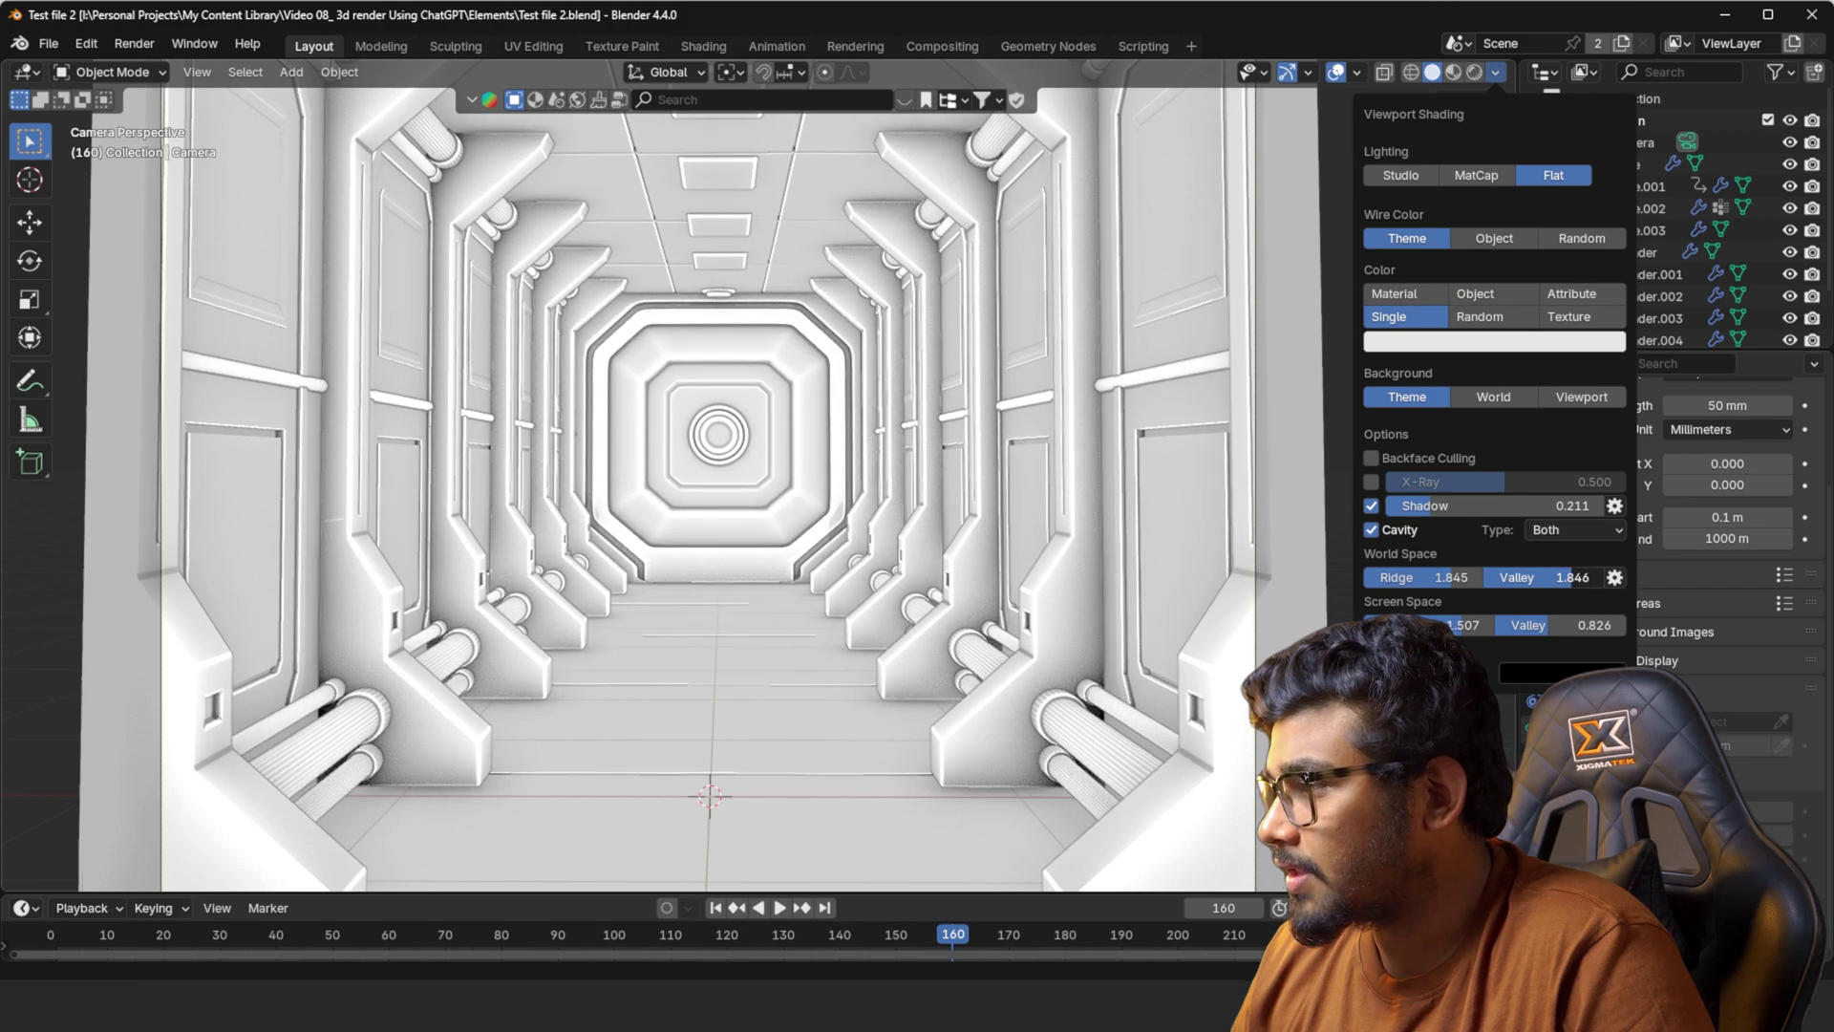
Turn off the viewport overlays and create a viewport render image of the corridor's camera view
{"action": "scroll", "coordinate": [1024, 451], "scroll_direction": "down", "scroll_amount": 3}
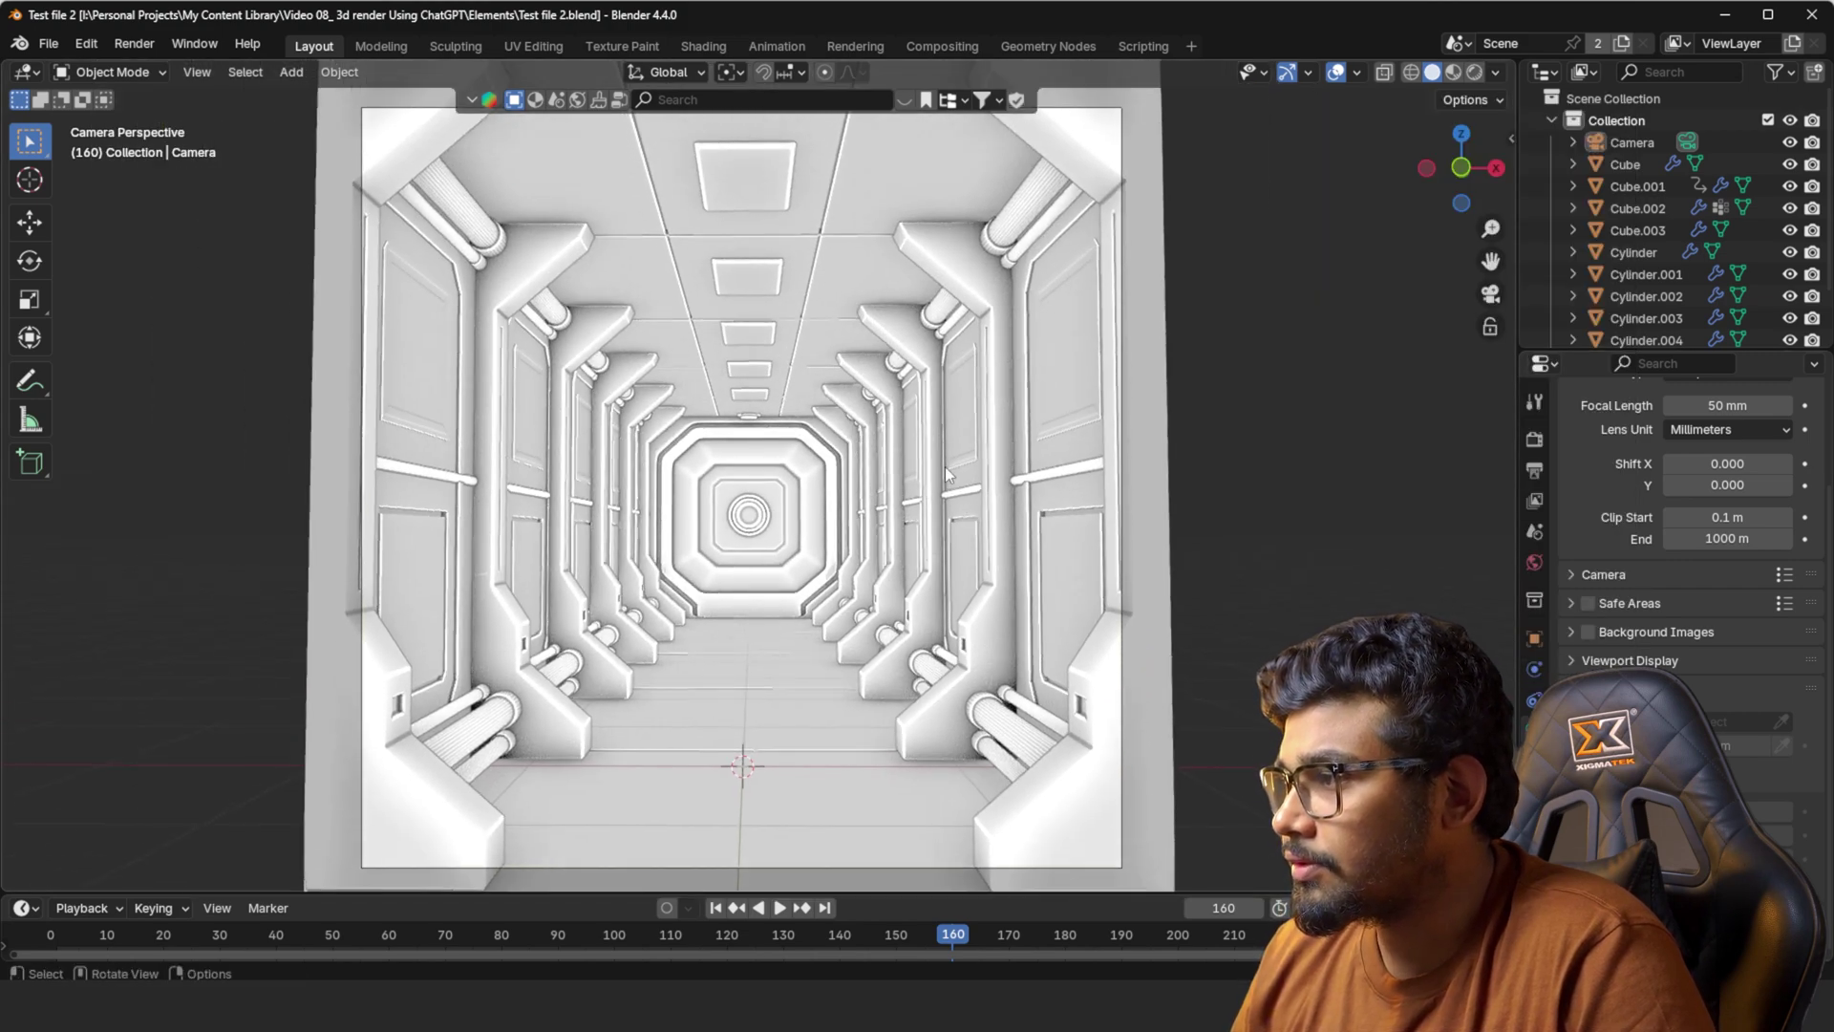
{"action": "middle_click_drag", "start_coordinate": [944, 463], "coordinate": [944, 466], "text": "shift"}
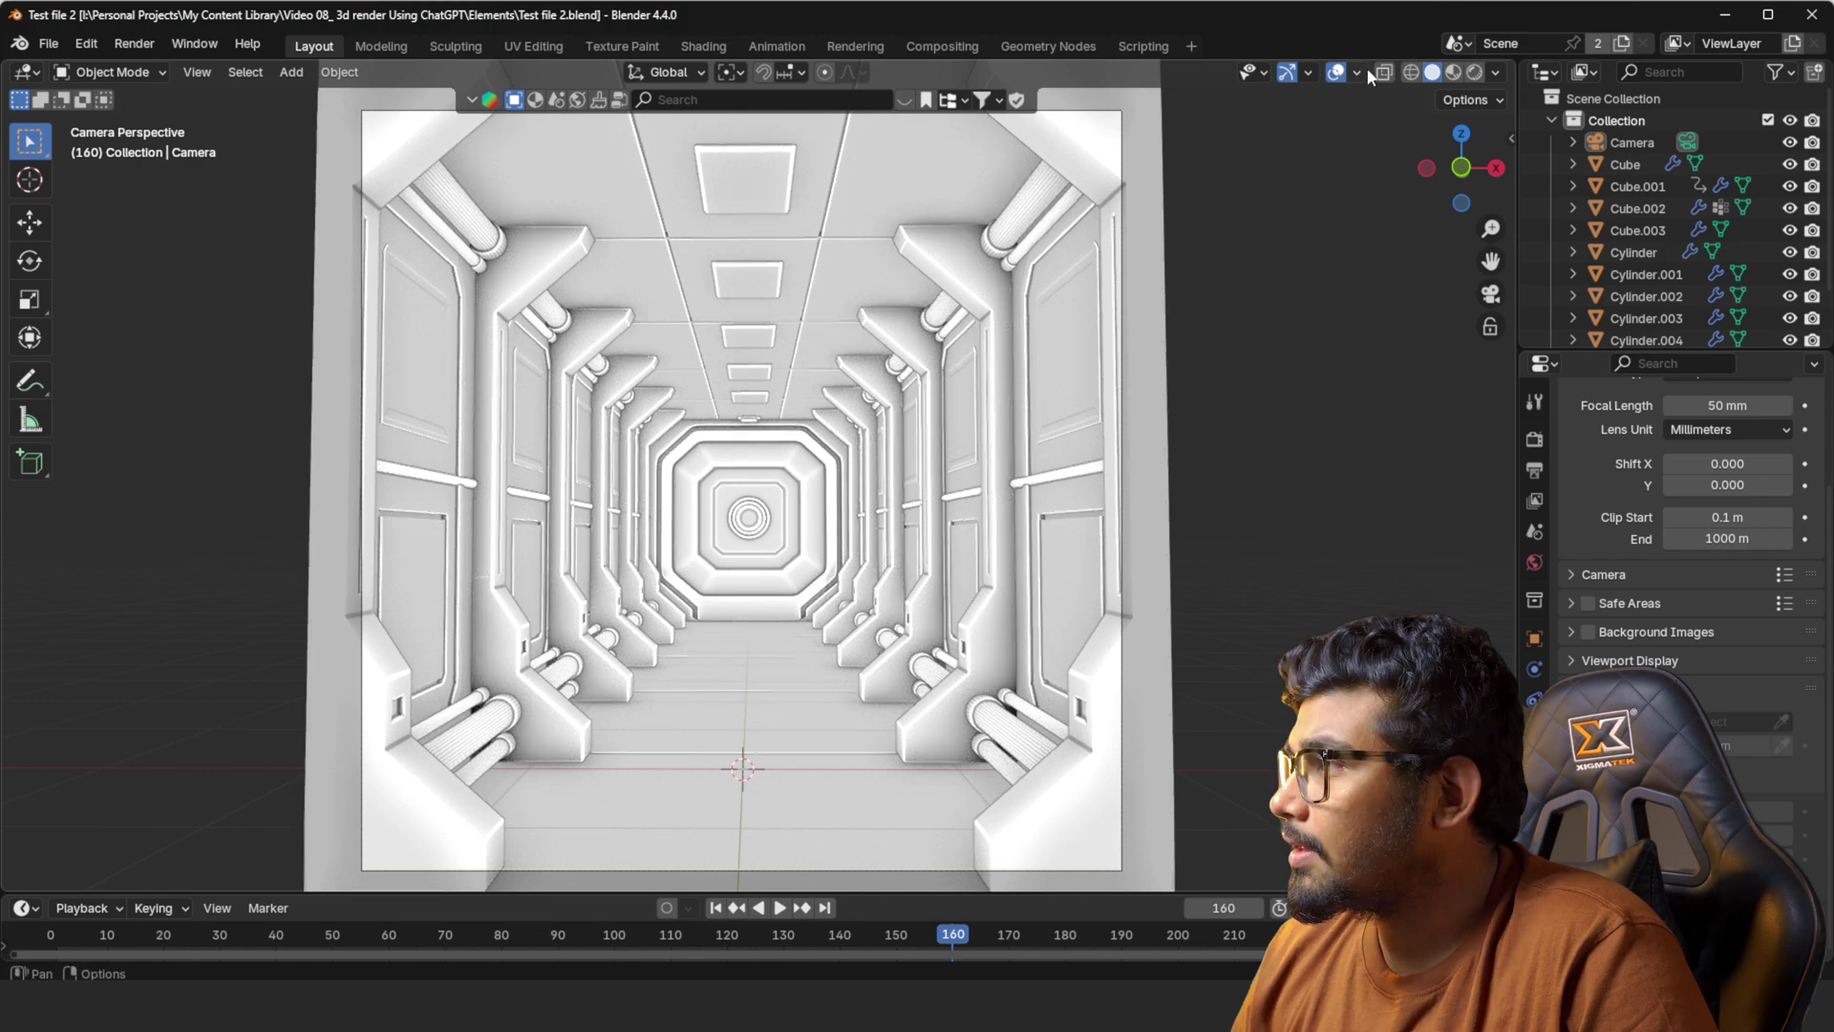
{"action": "left_click", "coordinate": [1336, 72]}
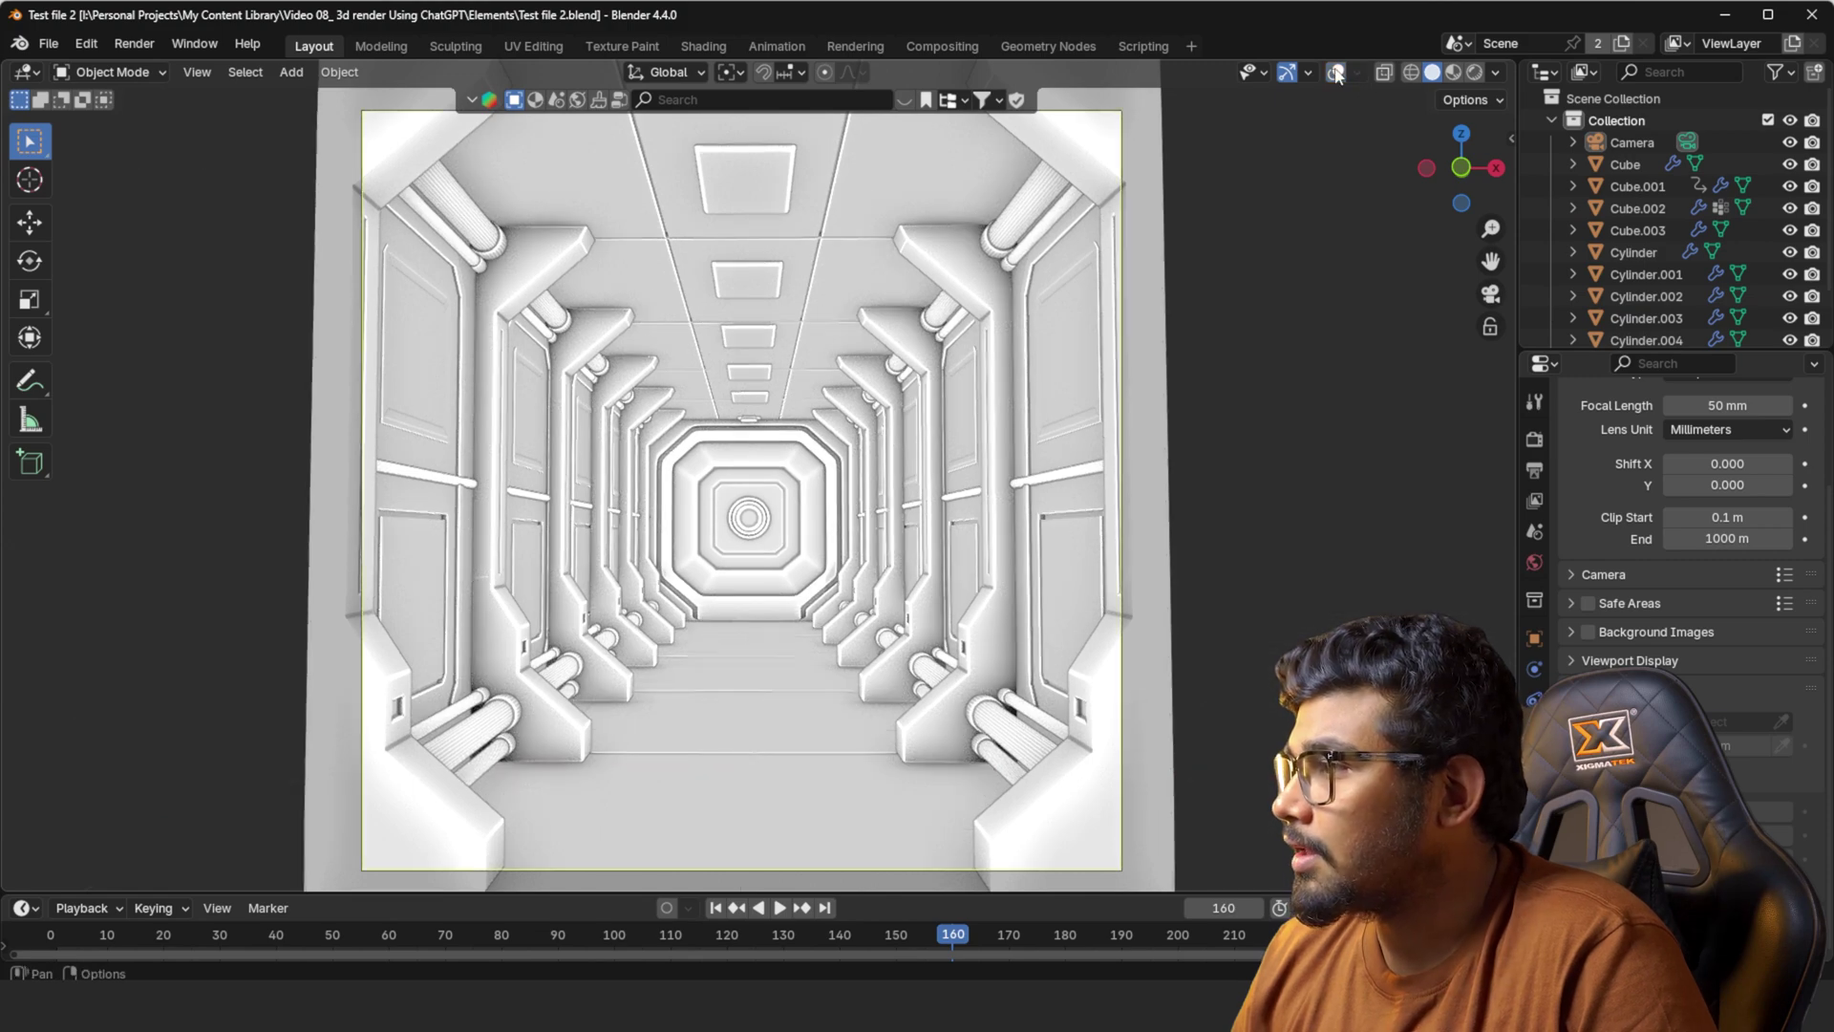
{"action": "left_click", "coordinate": [197, 73]}
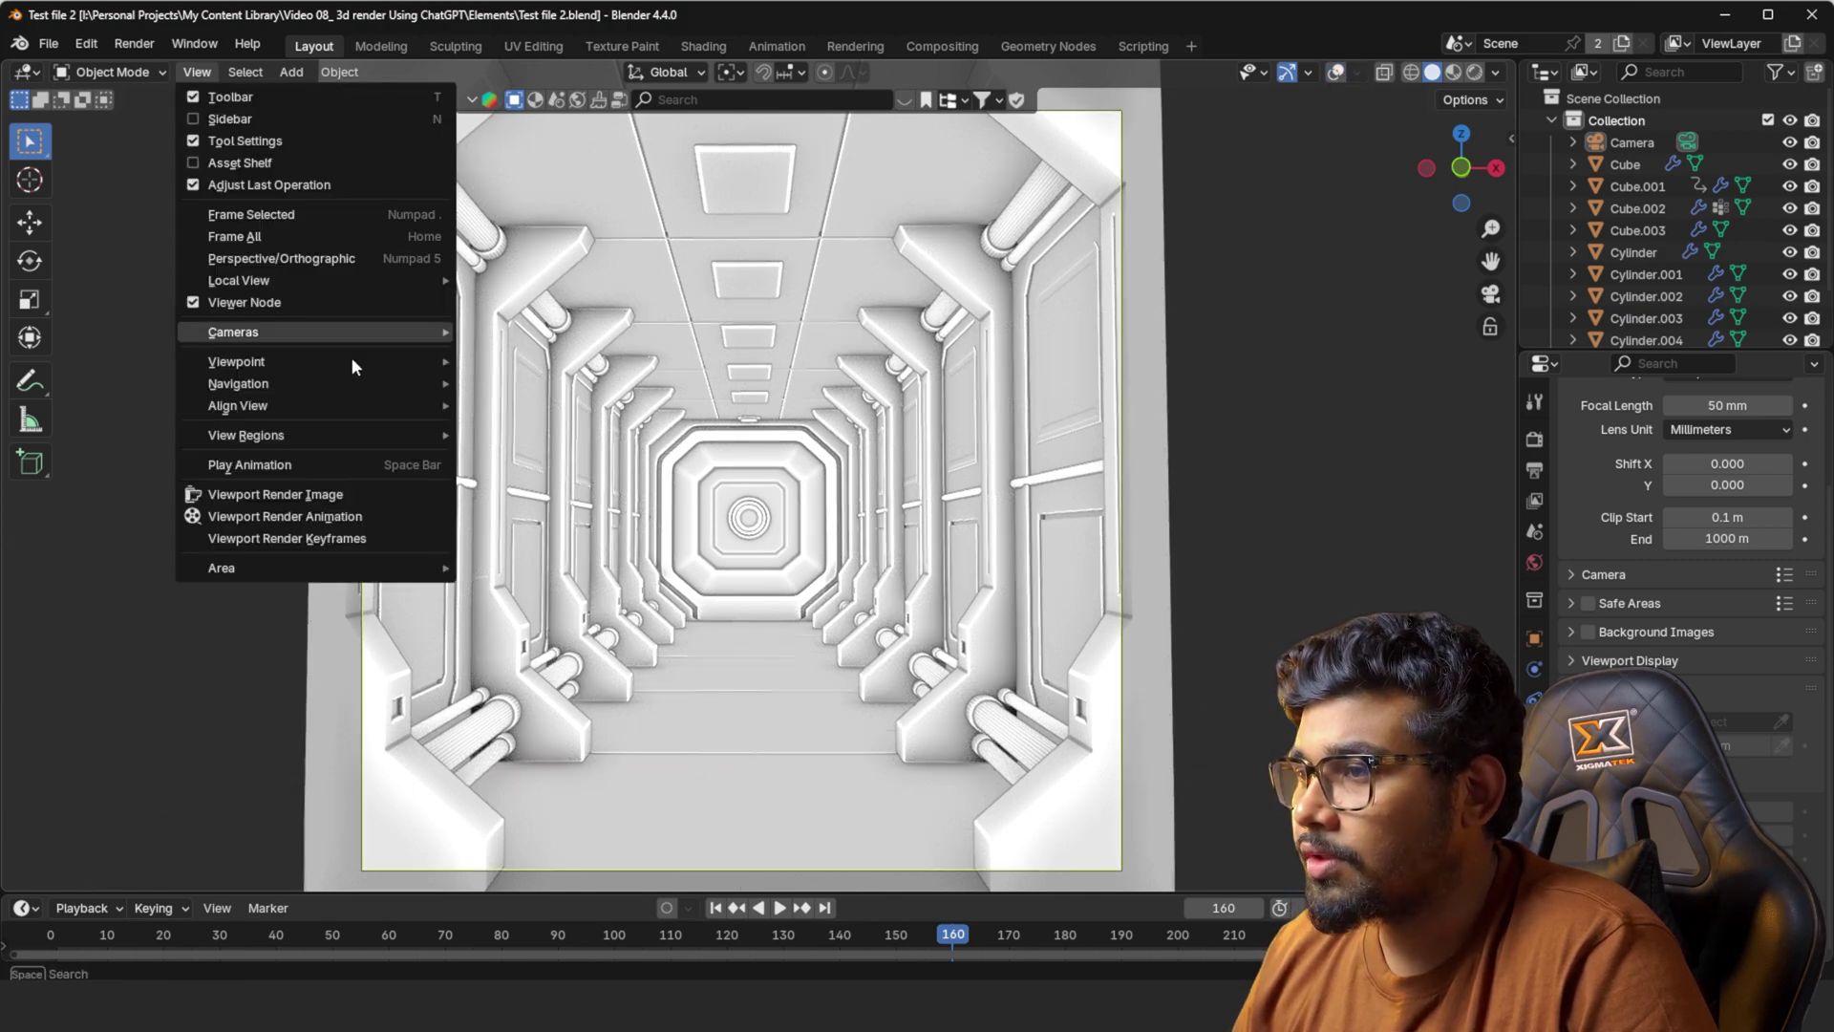
{"action": "left_click", "coordinate": [321, 493]}
Inspect the corridor render result and start saving it under a new file with Save As
{"action": "scroll", "coordinate": [823, 520], "scroll_direction": "down", "scroll_amount": 4}
{"action": "scroll", "coordinate": [825, 519], "scroll_direction": "up", "scroll_amount": 1}
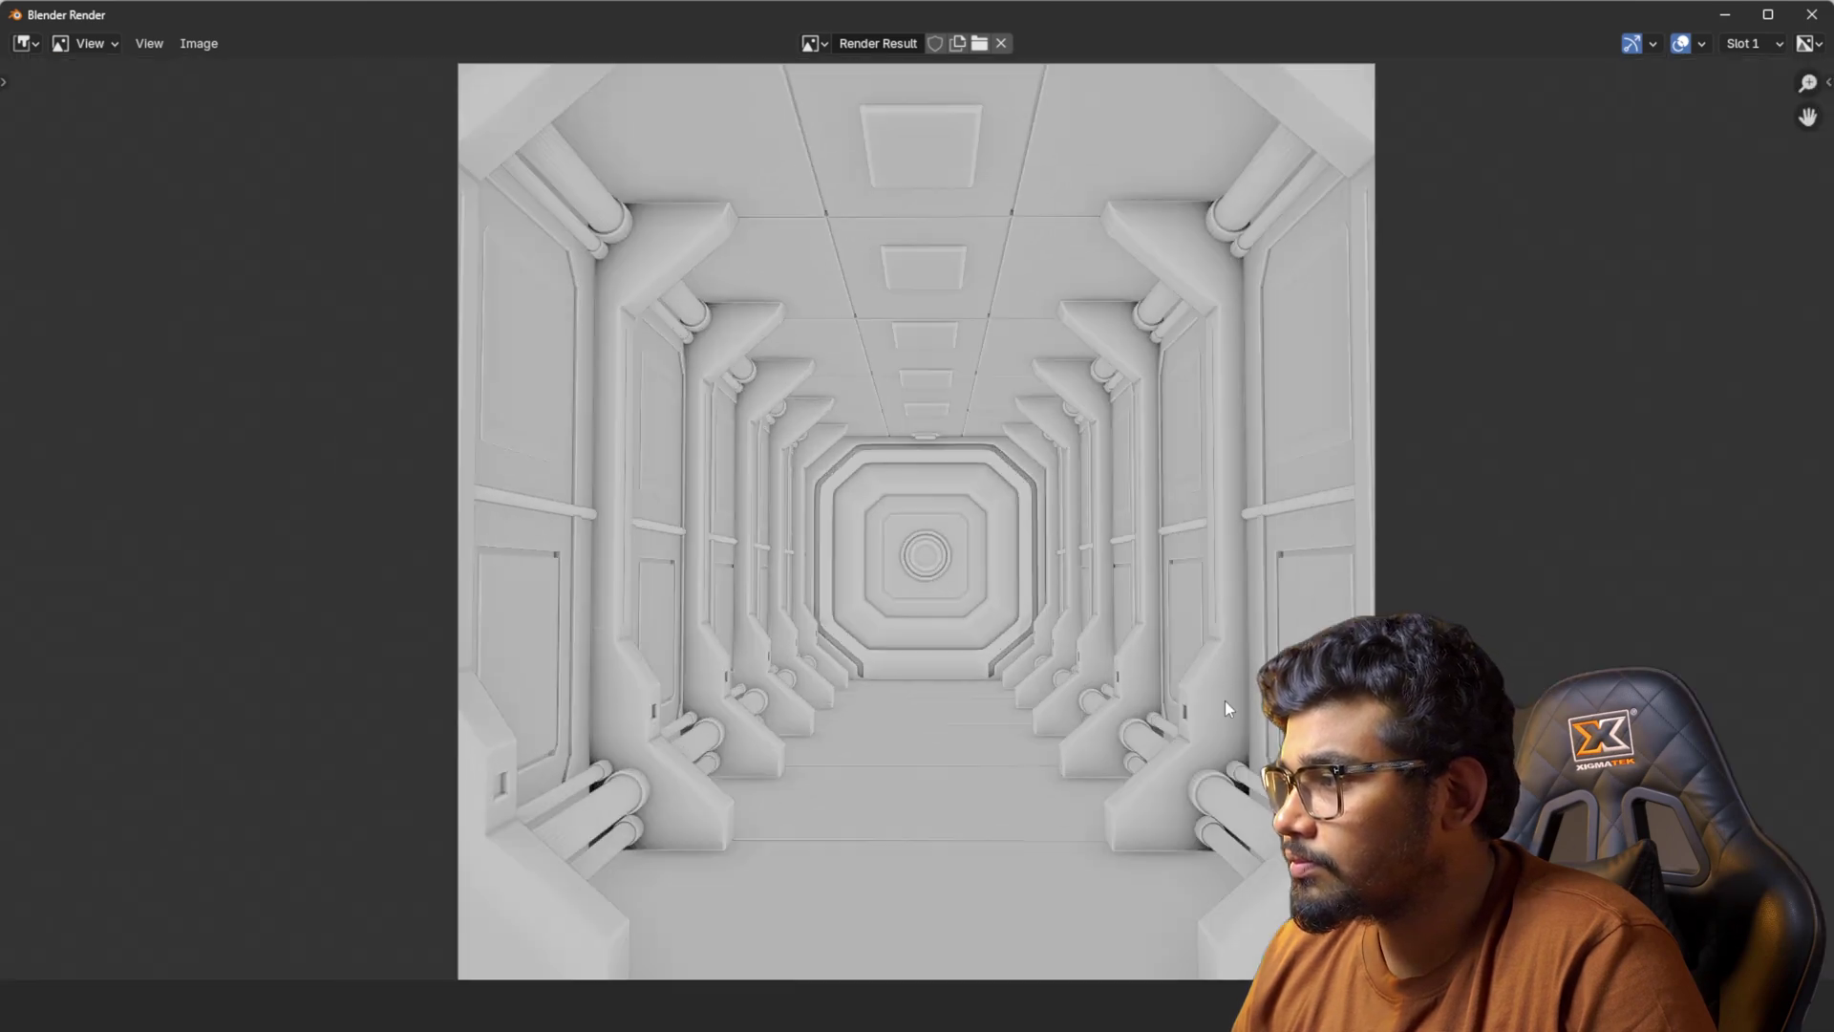
{"action": "middle_click_drag", "start_coordinate": [1179, 701], "coordinate": [1093, 603]}
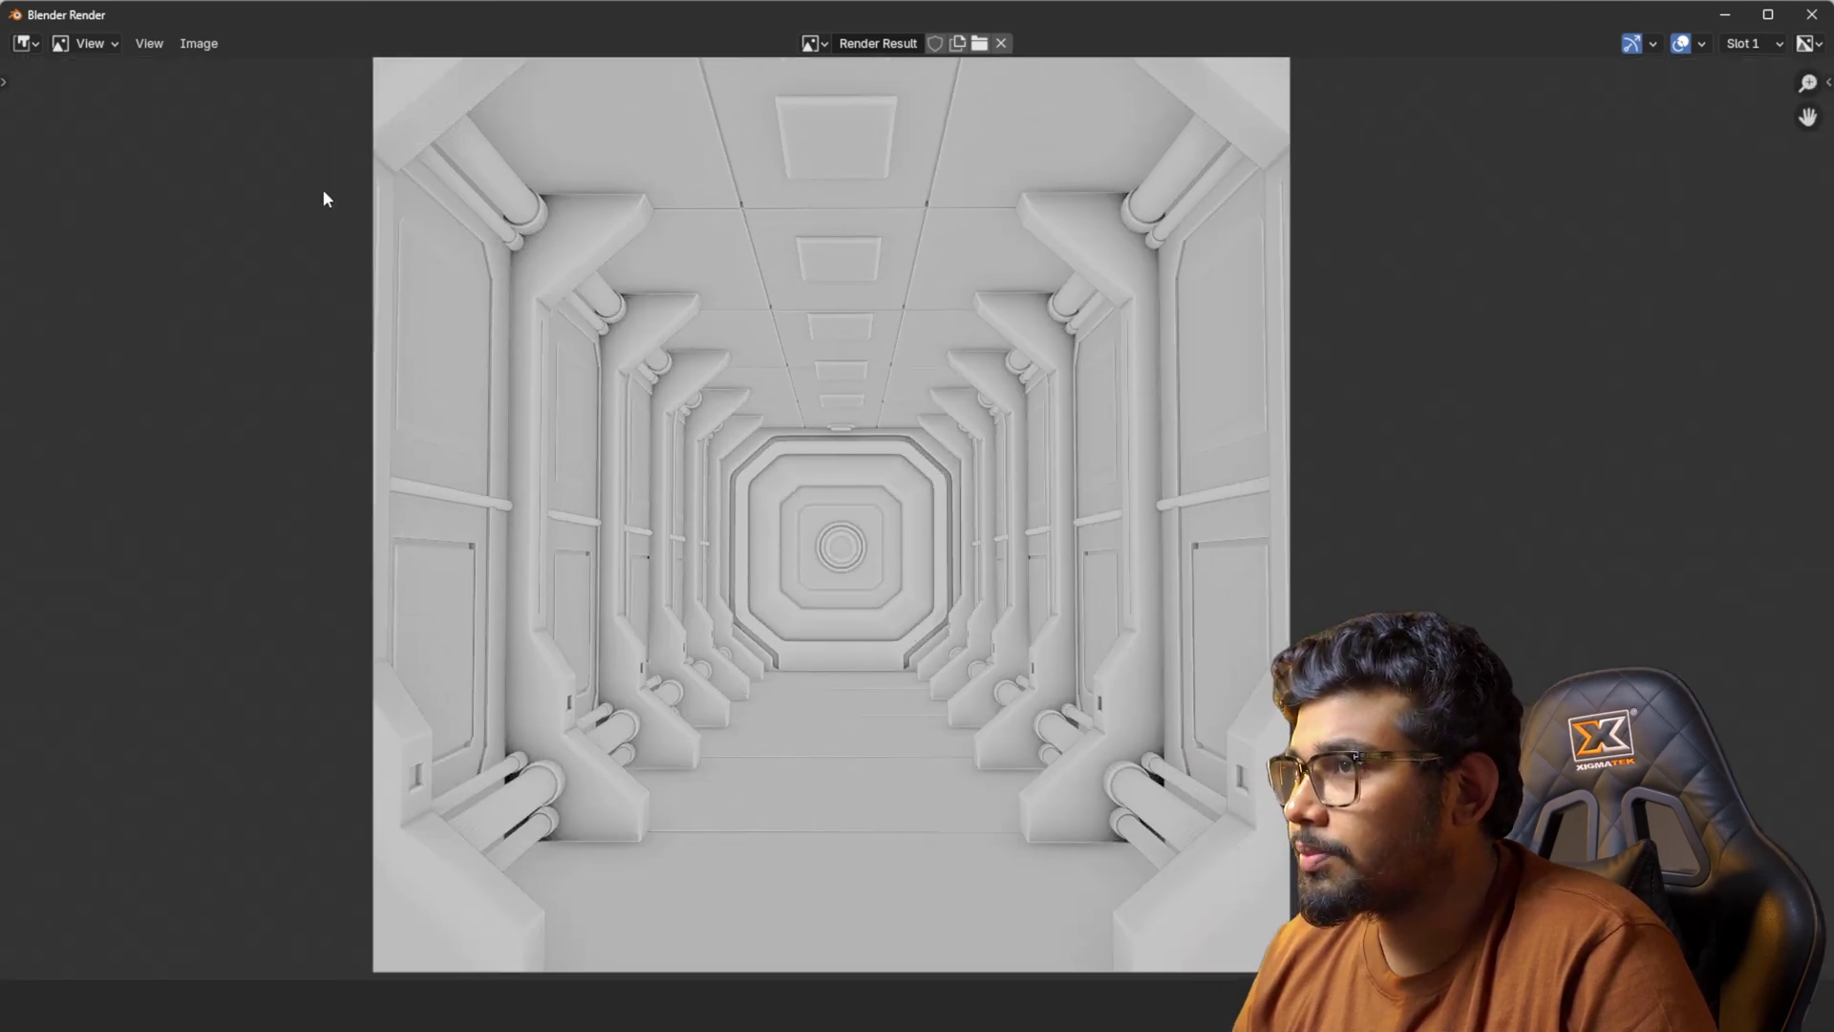
{"action": "left_click", "coordinate": [199, 43]}
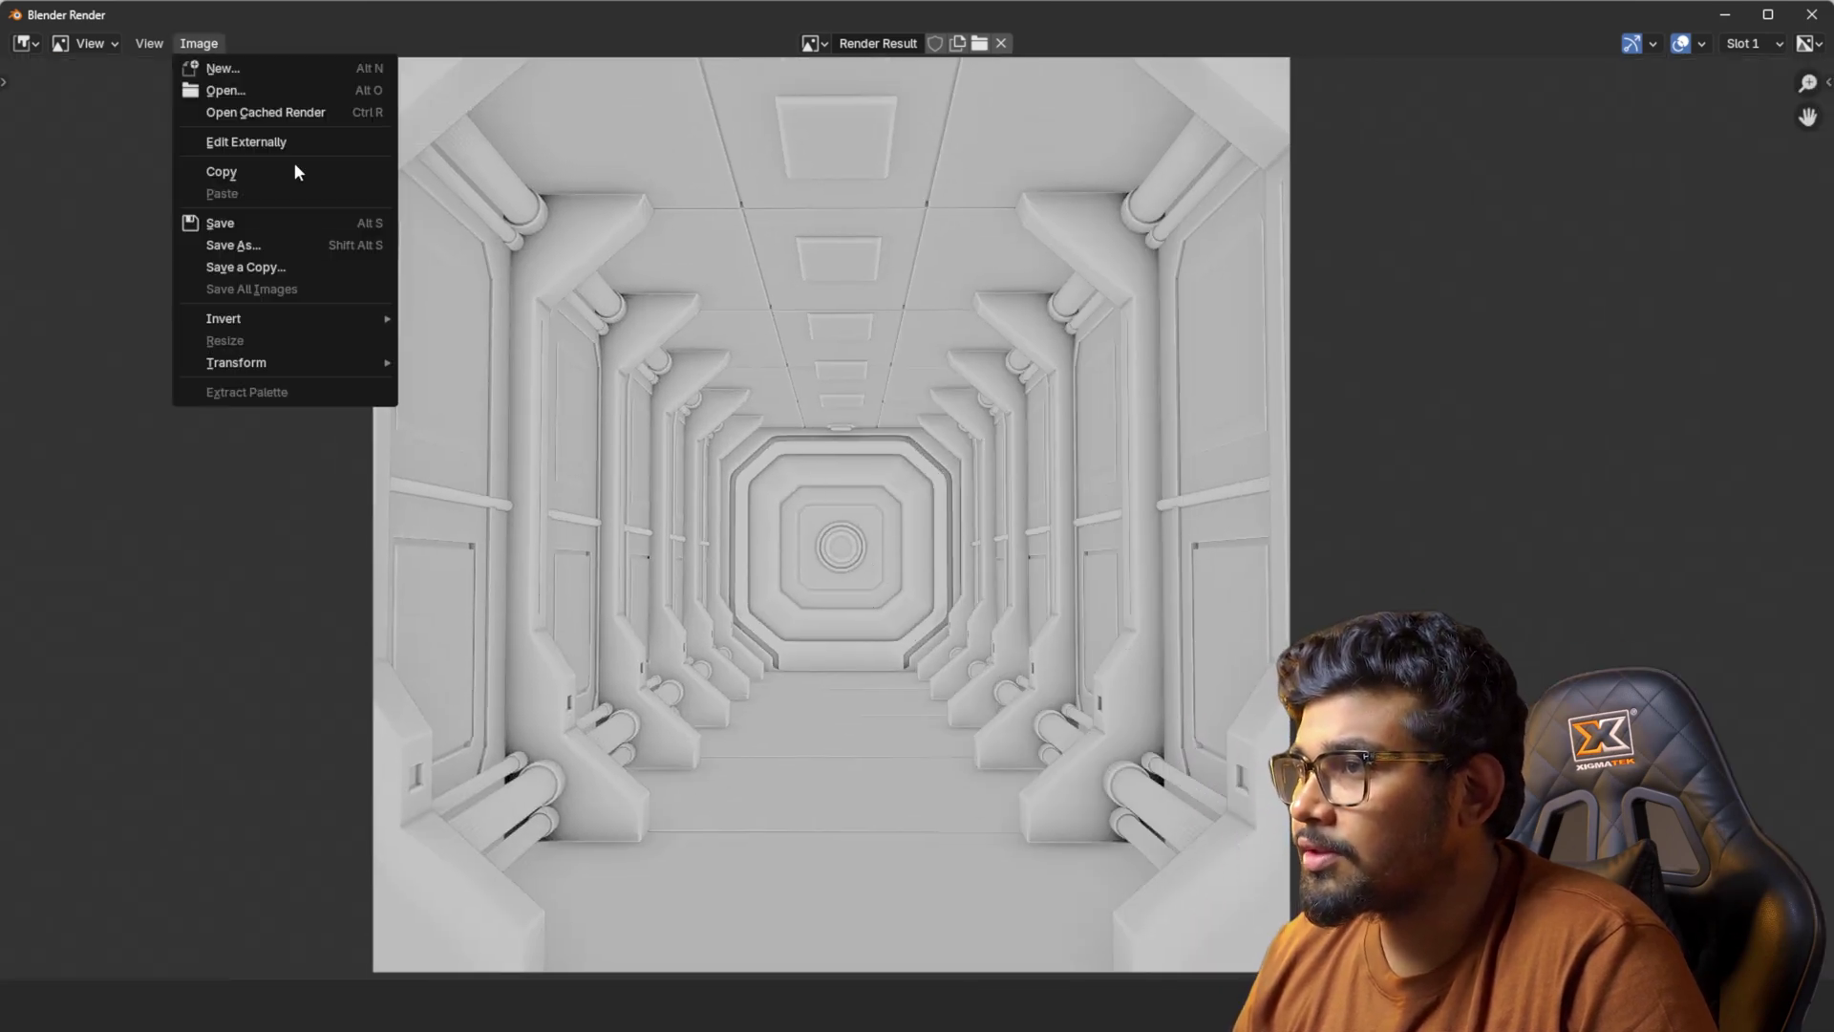
{"action": "left_click", "coordinate": [331, 248]}
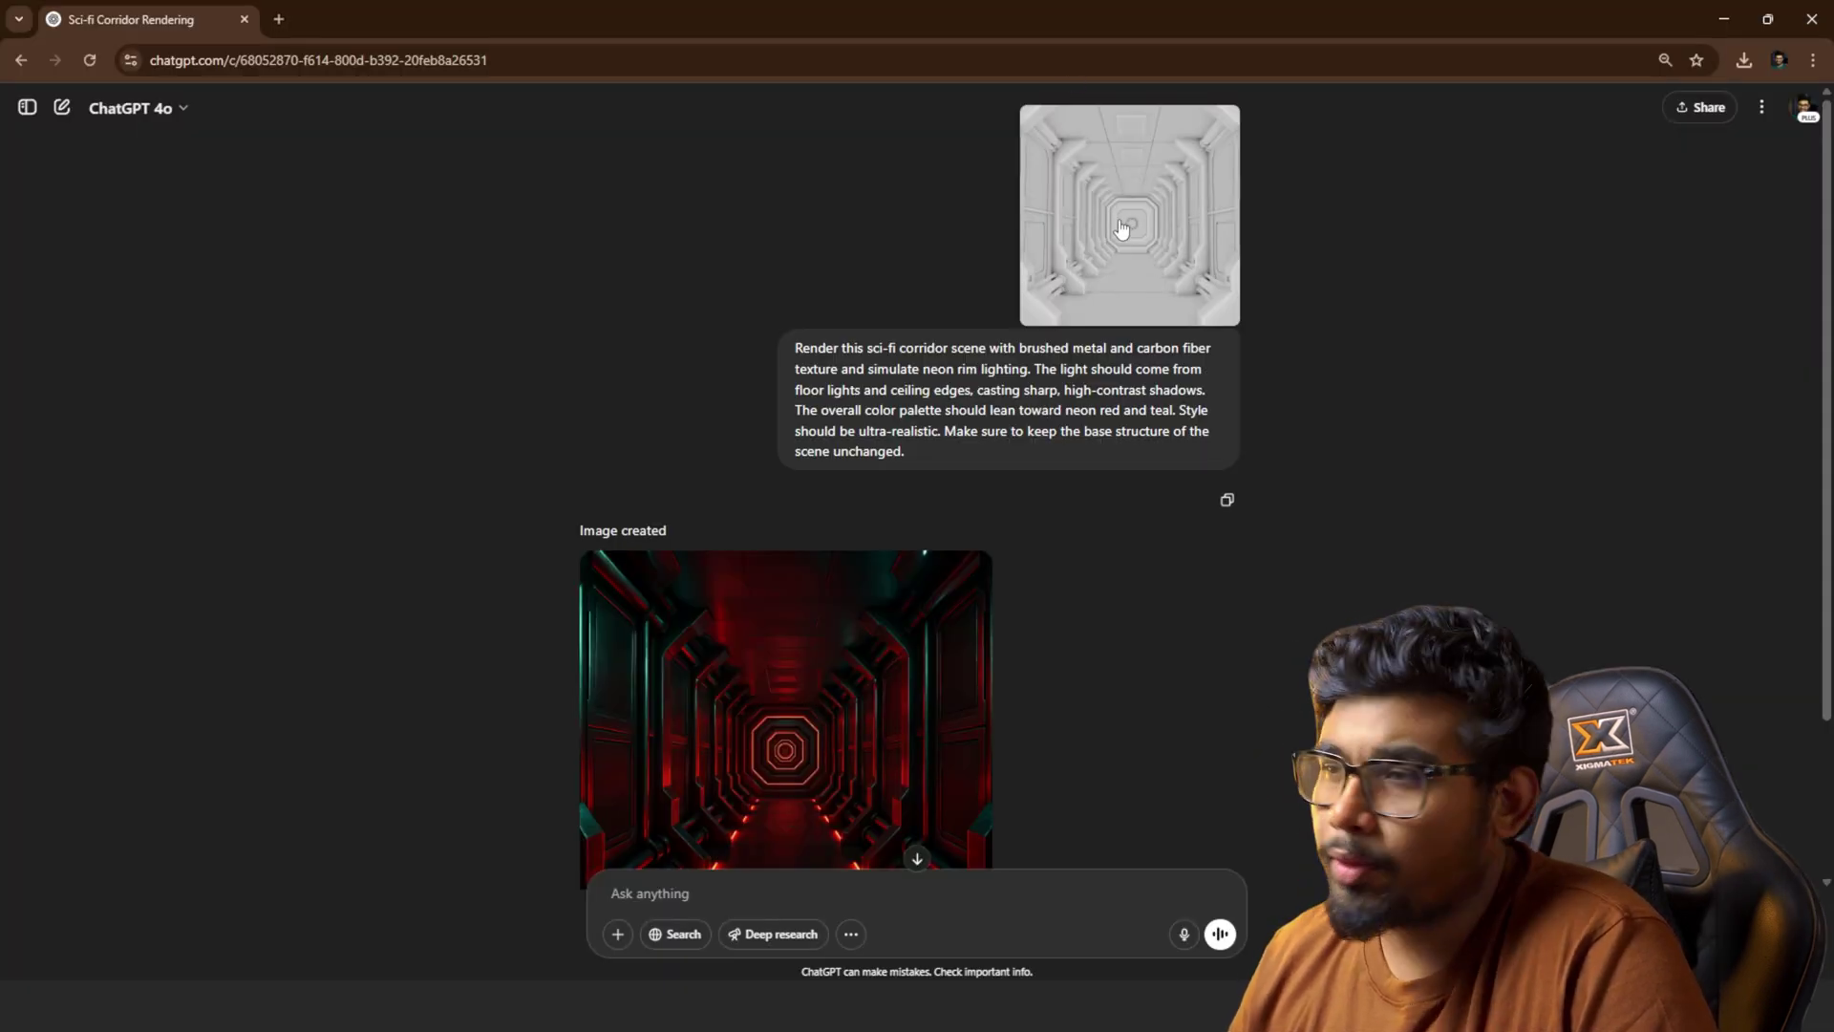
Review the sci-fi corridor prompt, its uploaded grey render and the generated image in the ChatGPT conversation
{"action": "scroll", "coordinate": [1077, 323], "scroll_direction": "down", "scroll_amount": 2}
{"action": "scroll", "coordinate": [1281, 546], "scroll_direction": "up", "scroll_amount": 2}
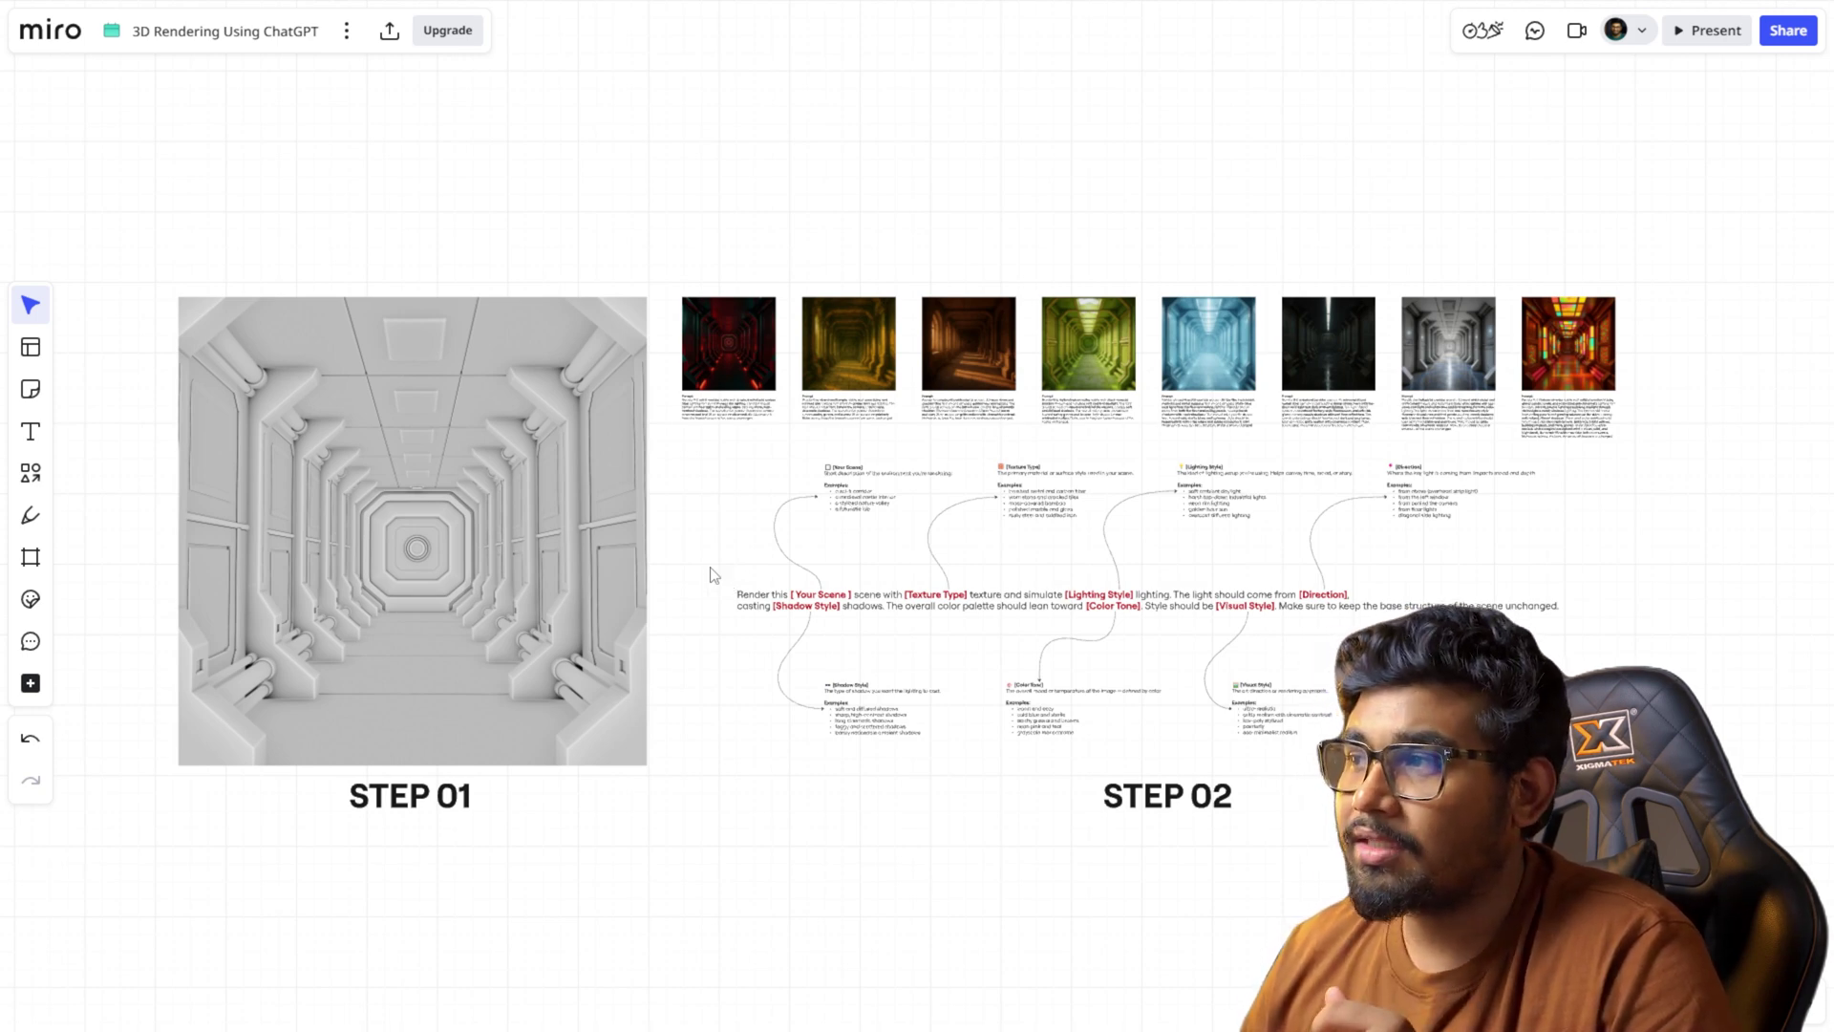
Examine the STEP 02 prompt template on the Miro board, focusing on the [Your Scene] and [Texture Type] placeholders and their examples
{"action": "scroll", "coordinate": [1008, 567], "scroll_direction": "down", "scroll_amount": 2}
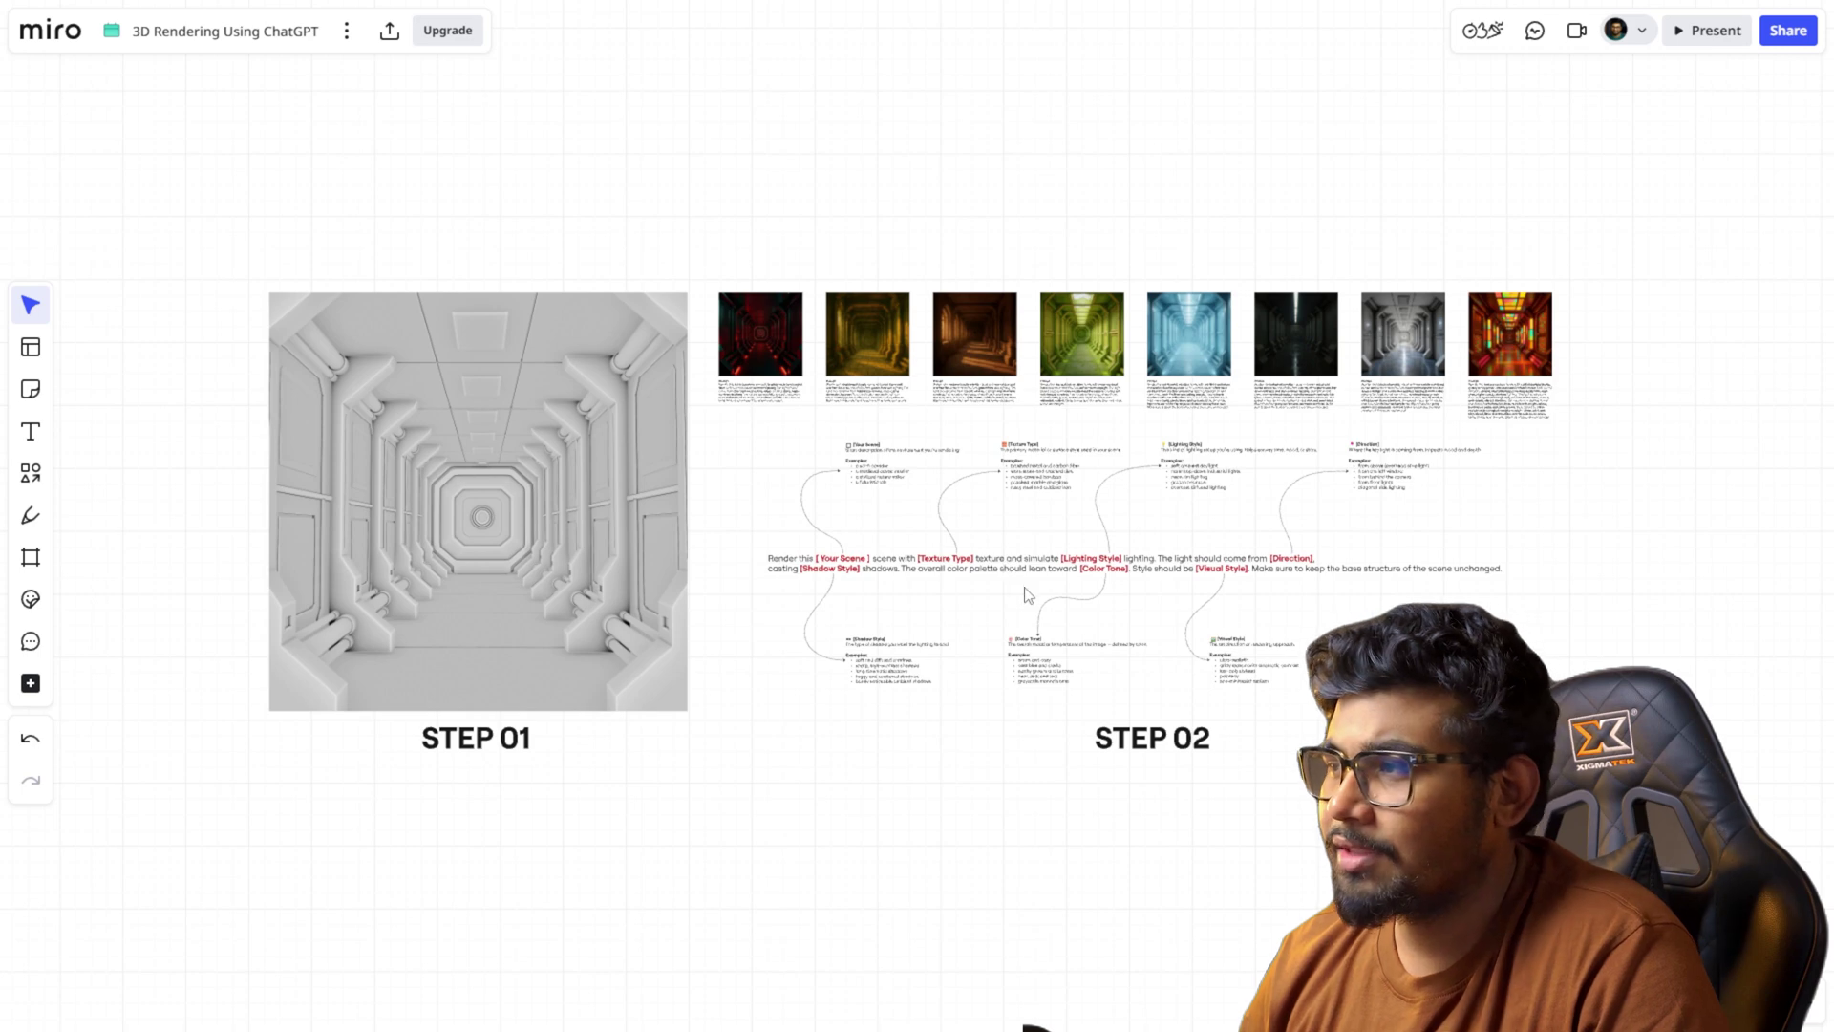
{"action": "scroll", "coordinate": [1056, 612], "scroll_direction": "up", "scroll_amount": 2}
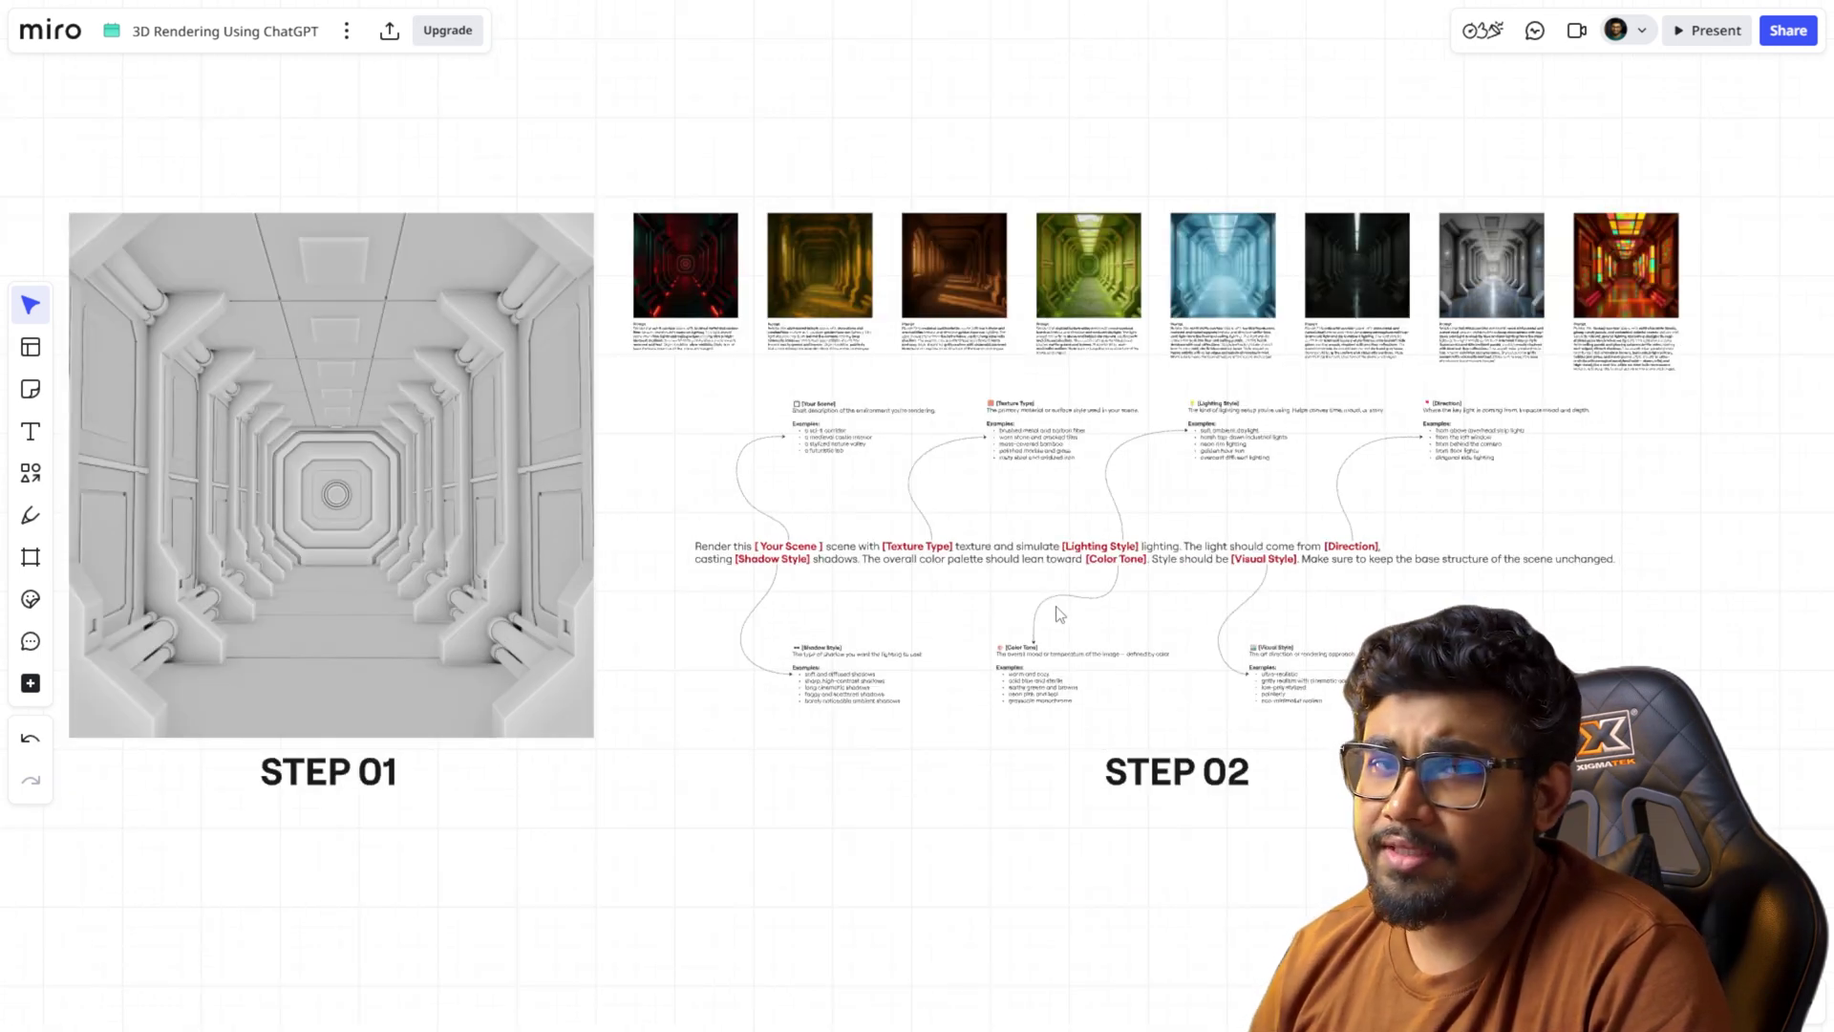
{"action": "scroll", "coordinate": [903, 549], "scroll_direction": "up", "scroll_amount": 4}
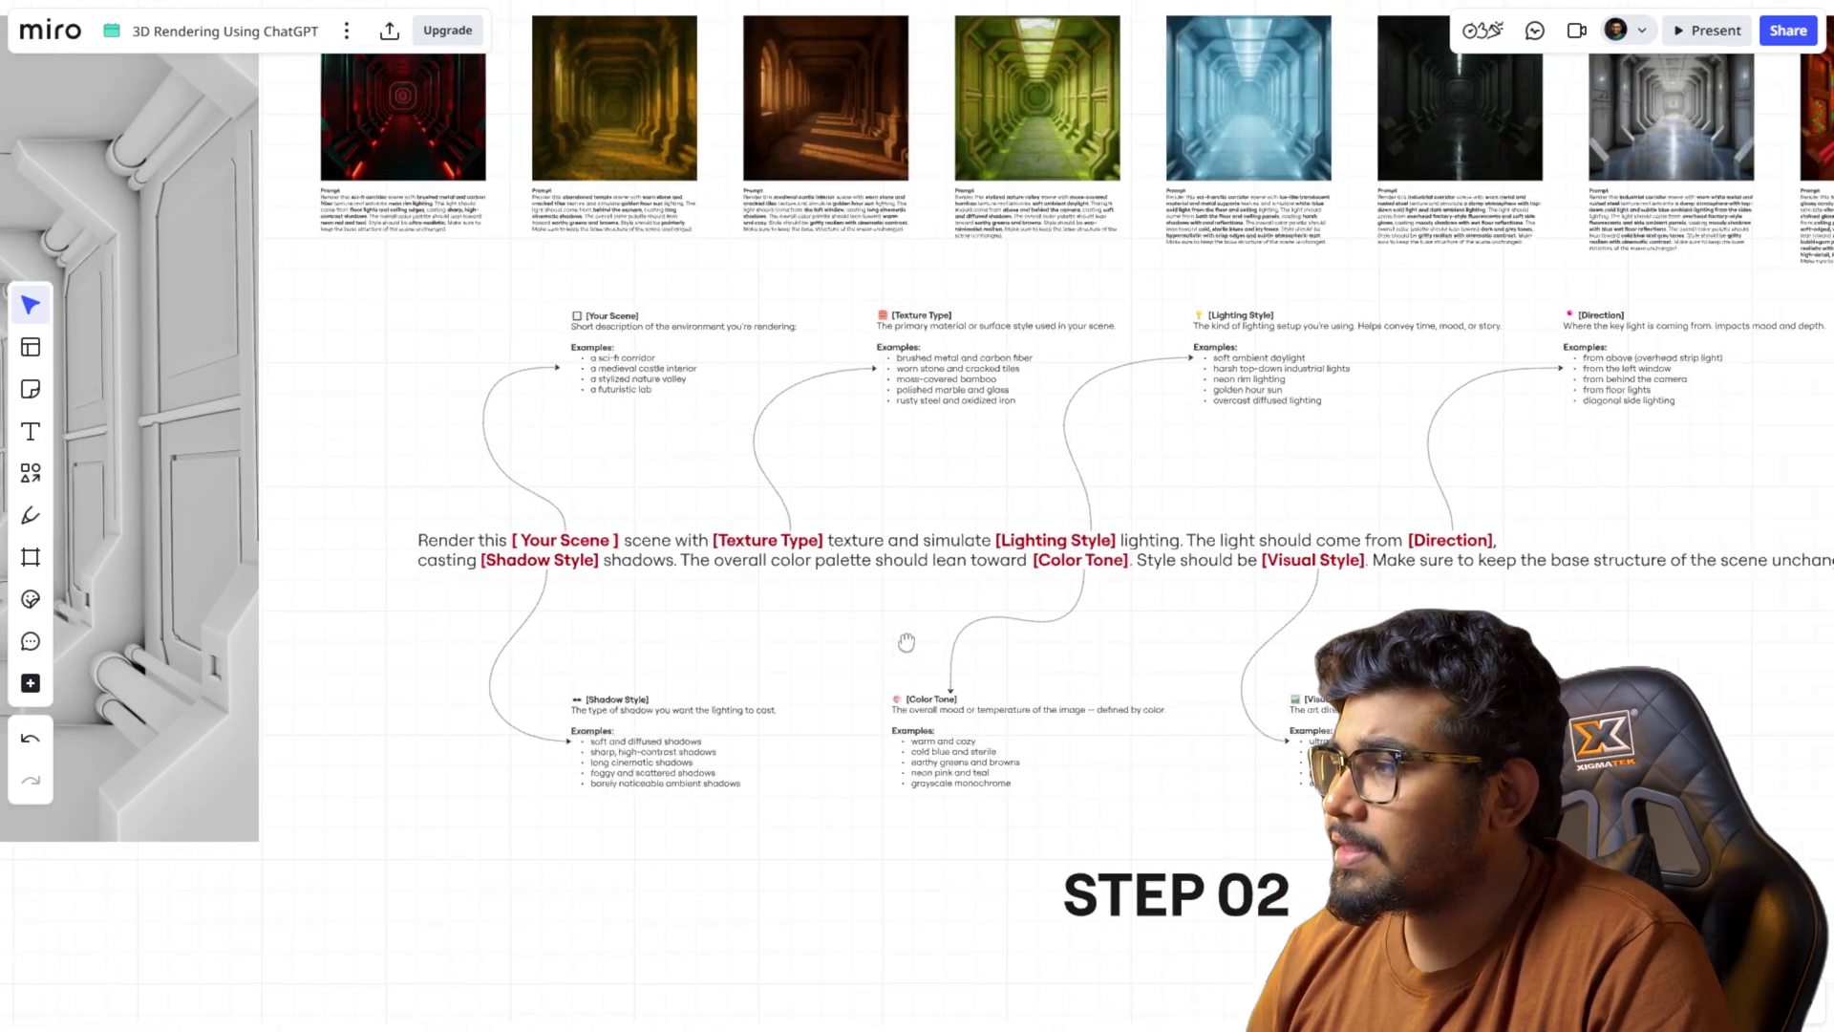
{"action": "scroll", "coordinate": [965, 650], "scroll_direction": "right", "scroll_amount": 4}
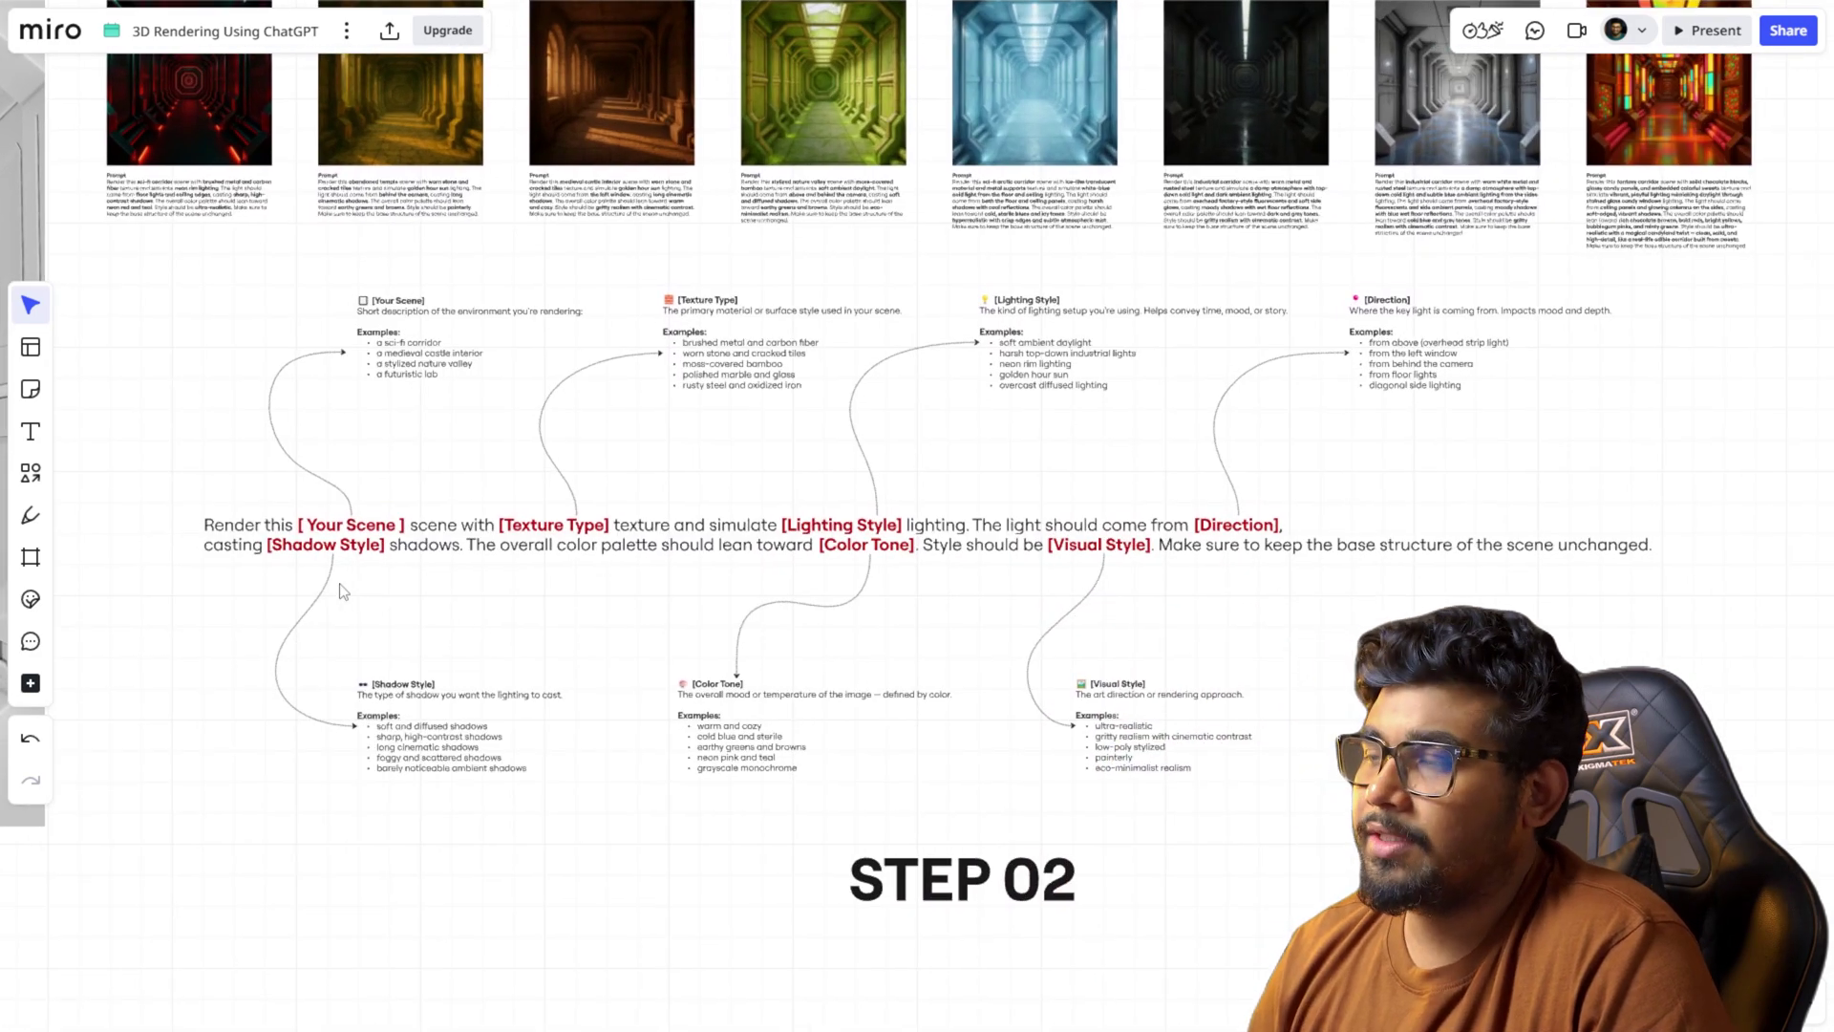
{"action": "scroll", "coordinate": [430, 597], "scroll_direction": "left", "scroll_amount": 4}
{"action": "scroll", "coordinate": [497, 596], "scroll_direction": "up", "scroll_amount": 5}
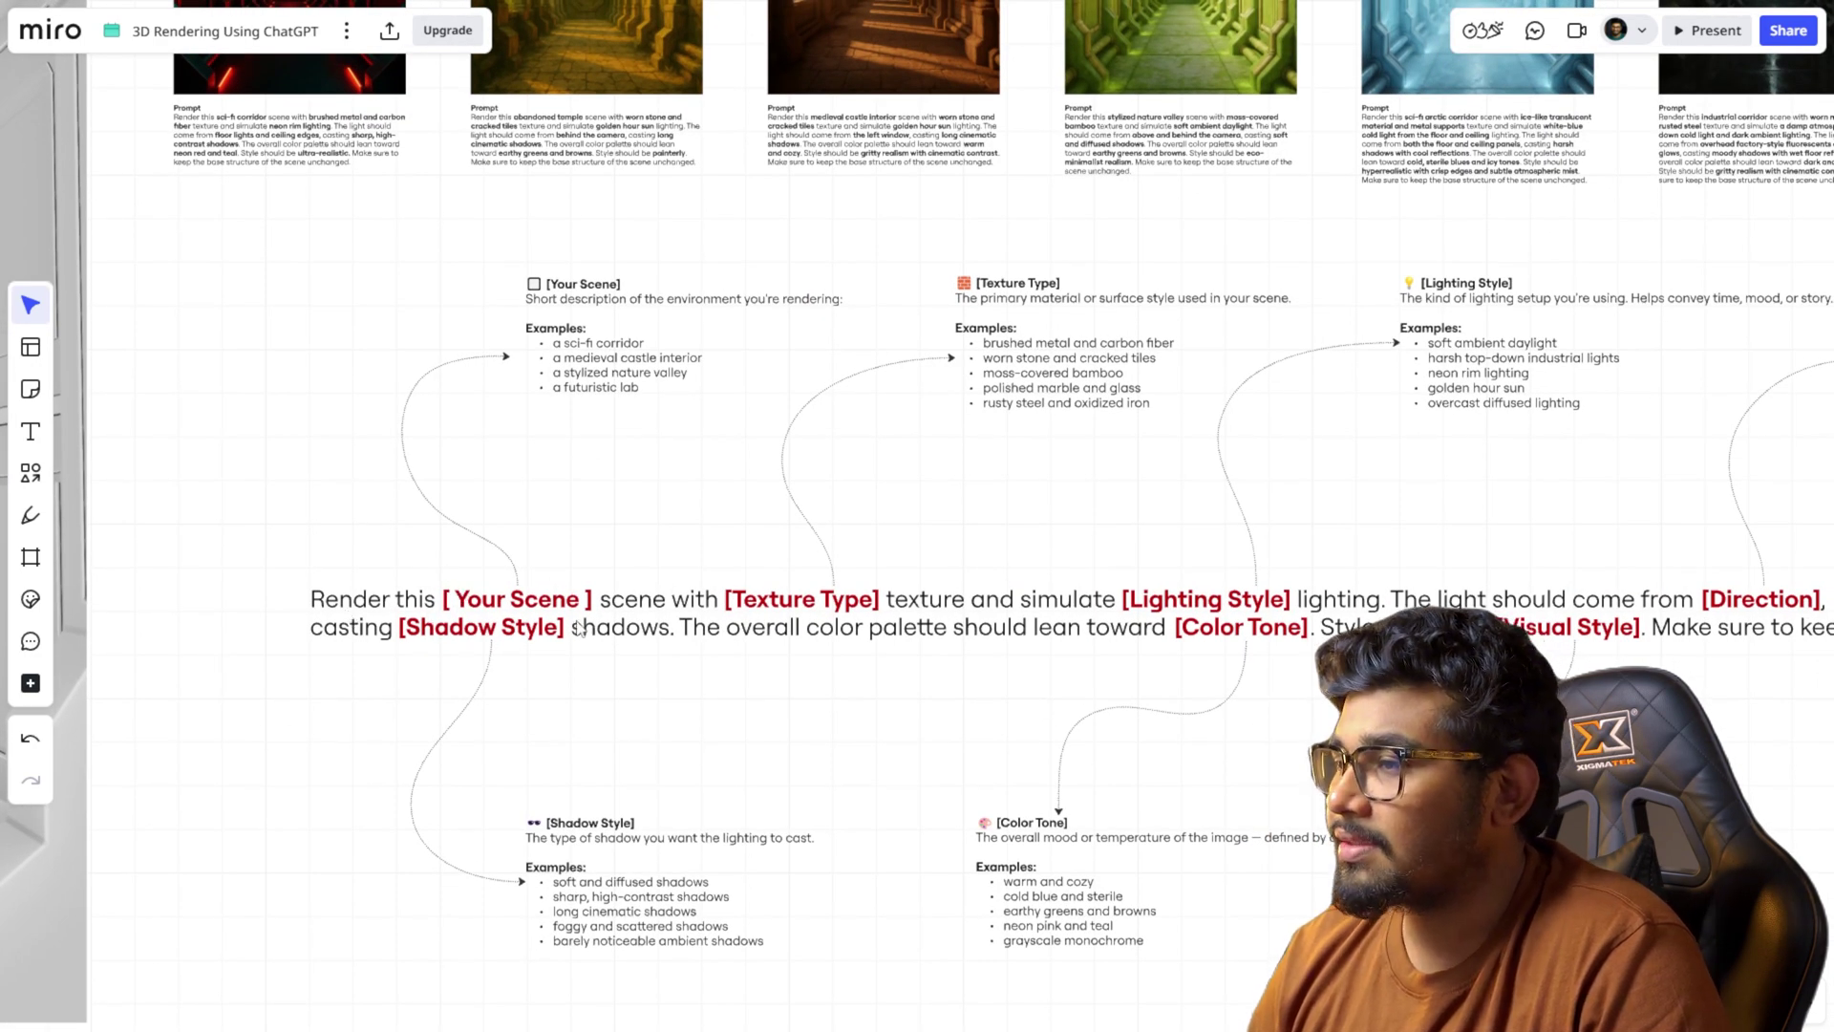
{"action": "scroll", "coordinate": [582, 481], "scroll_direction": "up", "scroll_amount": 5}
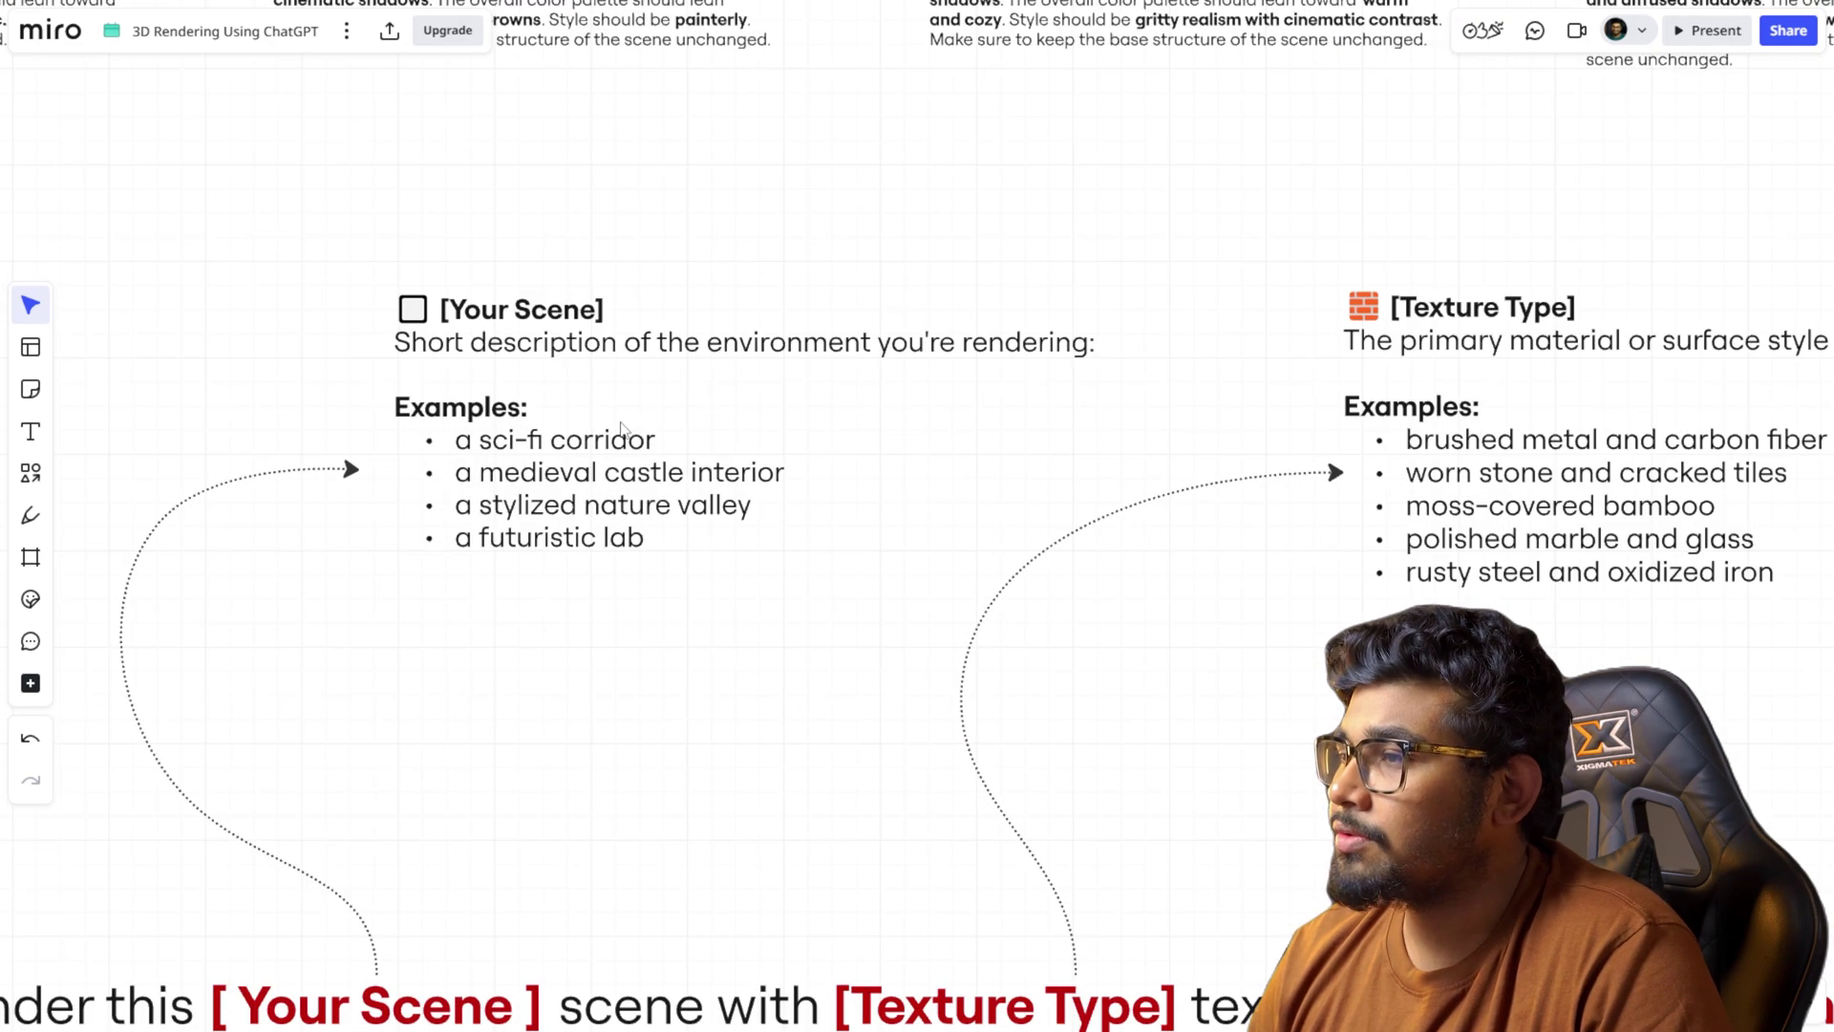
{"action": "scroll", "coordinate": [750, 506], "scroll_direction": "down", "scroll_amount": 2}
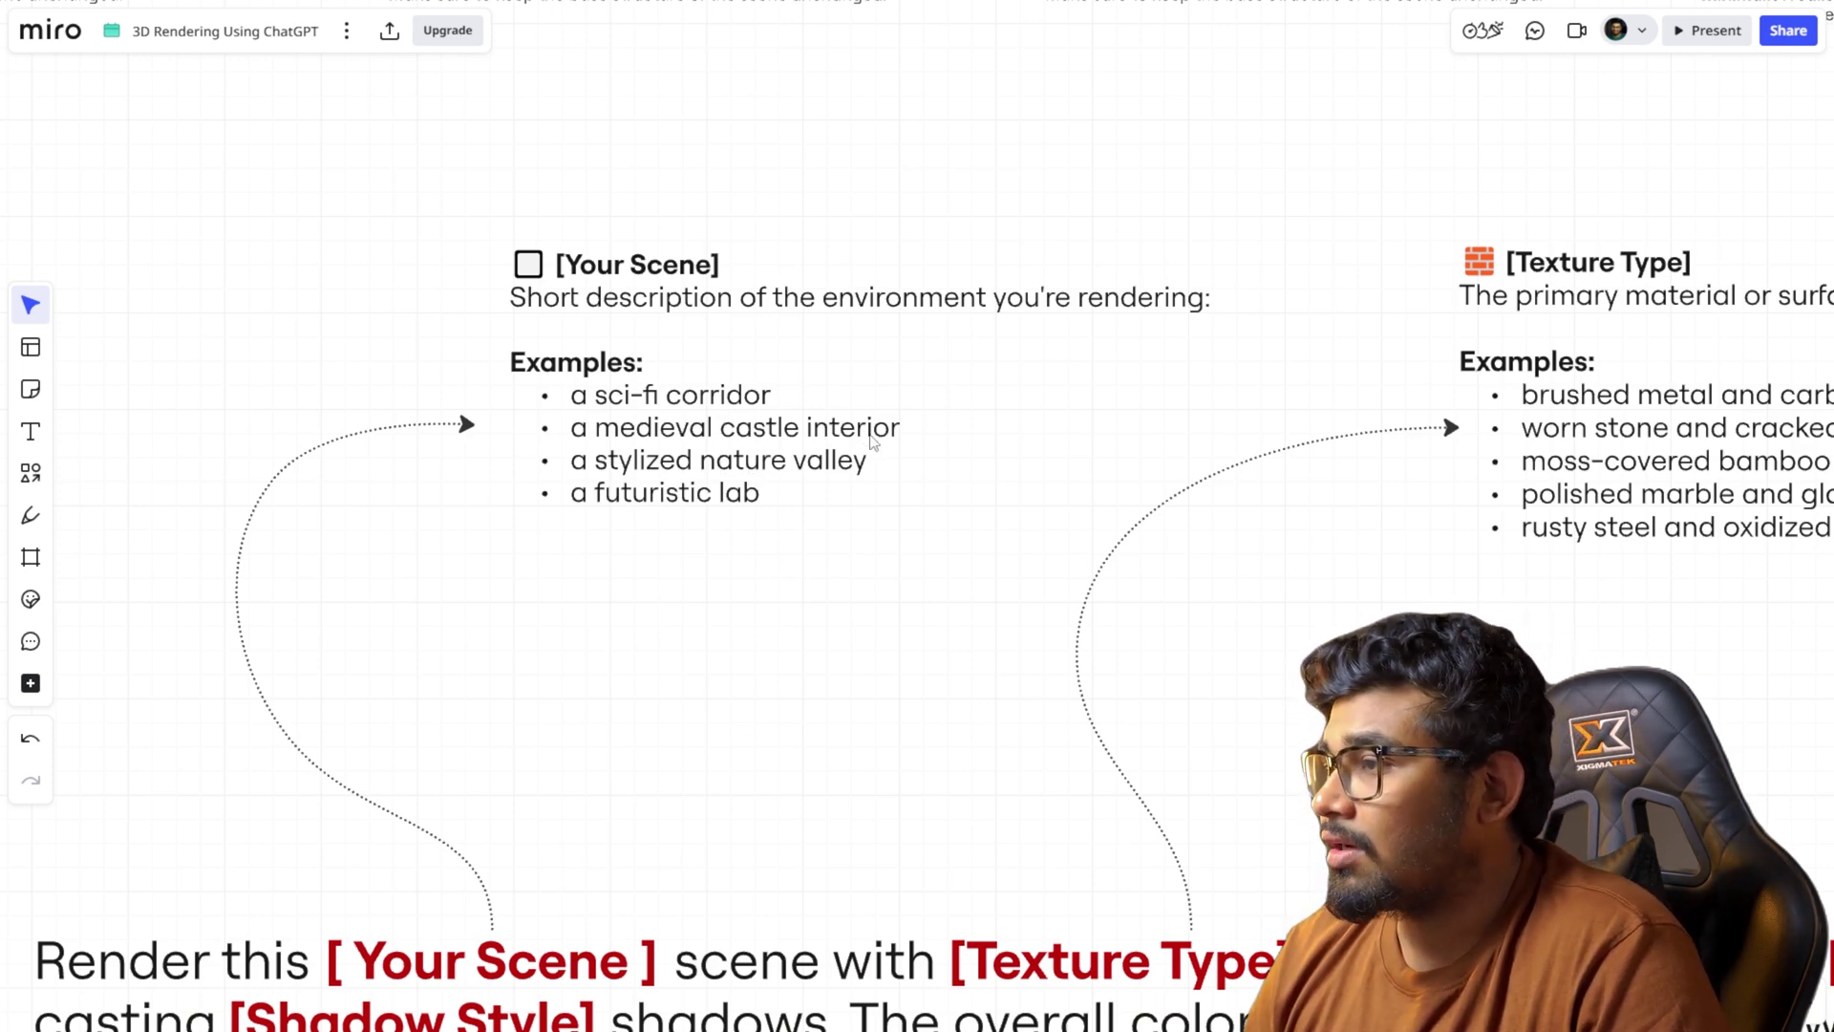
{"action": "scroll", "coordinate": [872, 442], "scroll_direction": "down", "scroll_amount": 2}
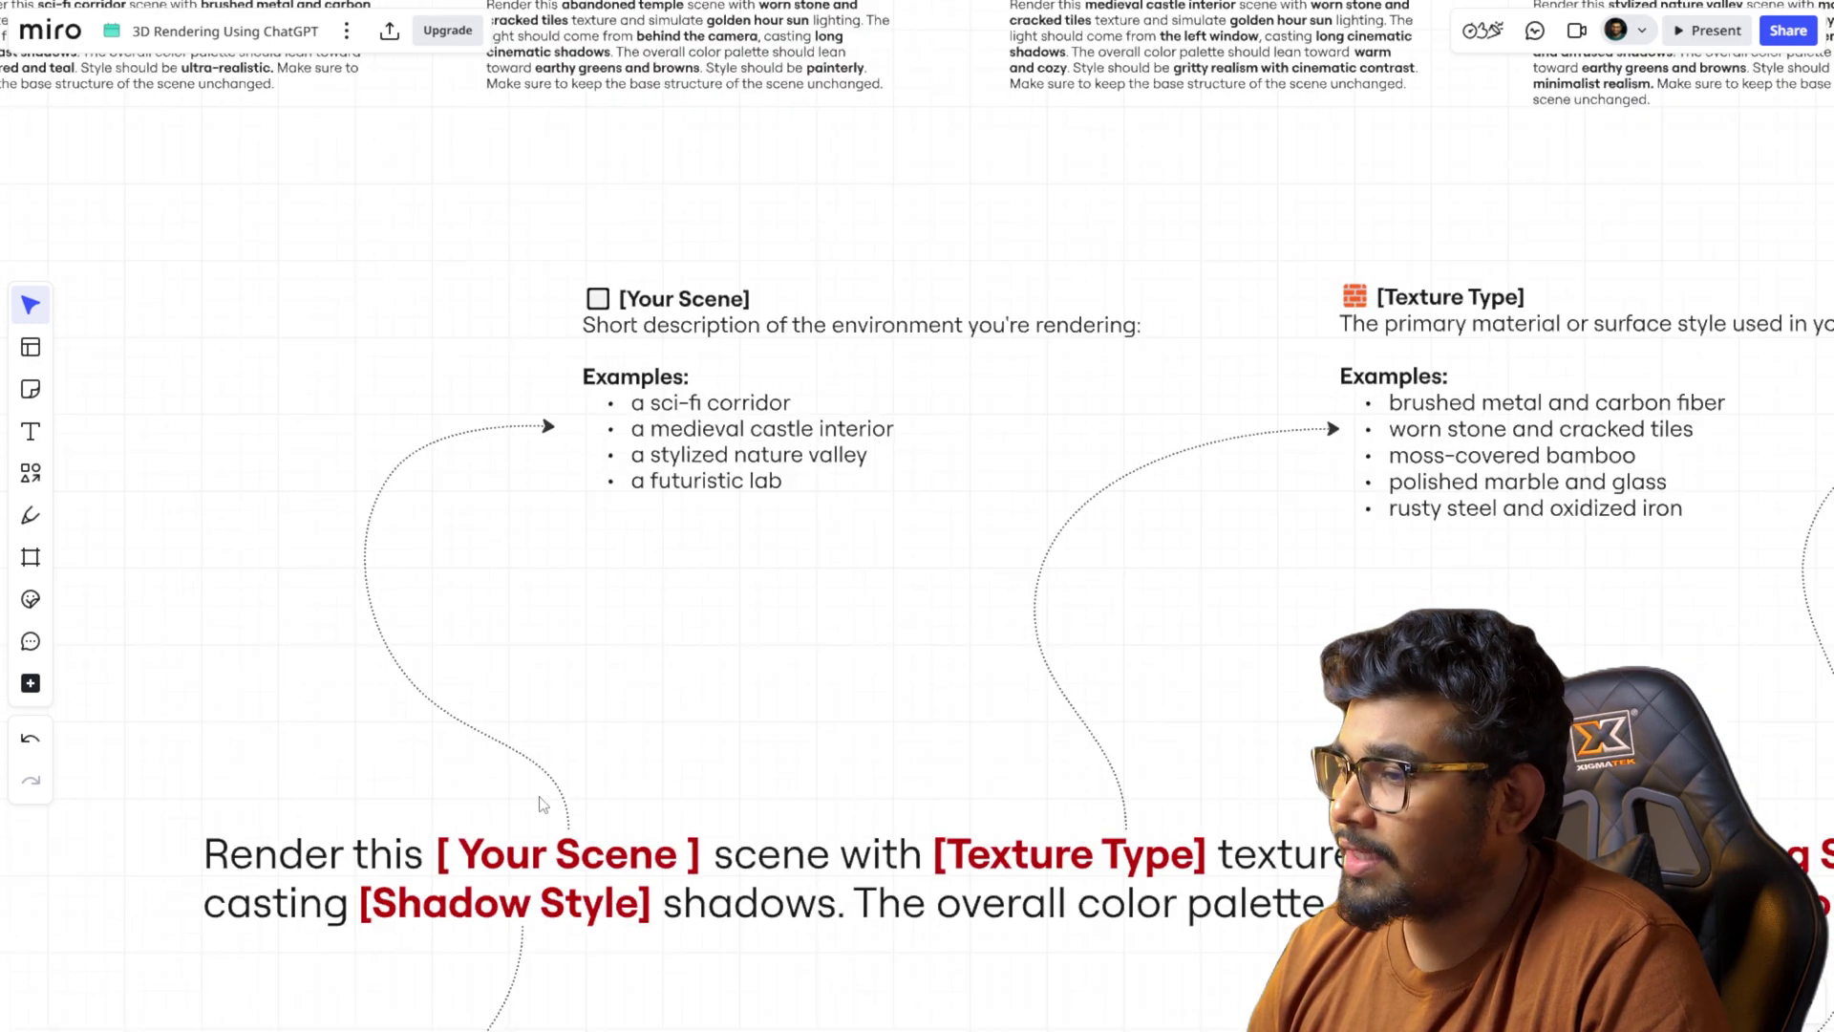
{"action": "scroll", "coordinate": [514, 772], "scroll_direction": "down", "scroll_amount": 3}
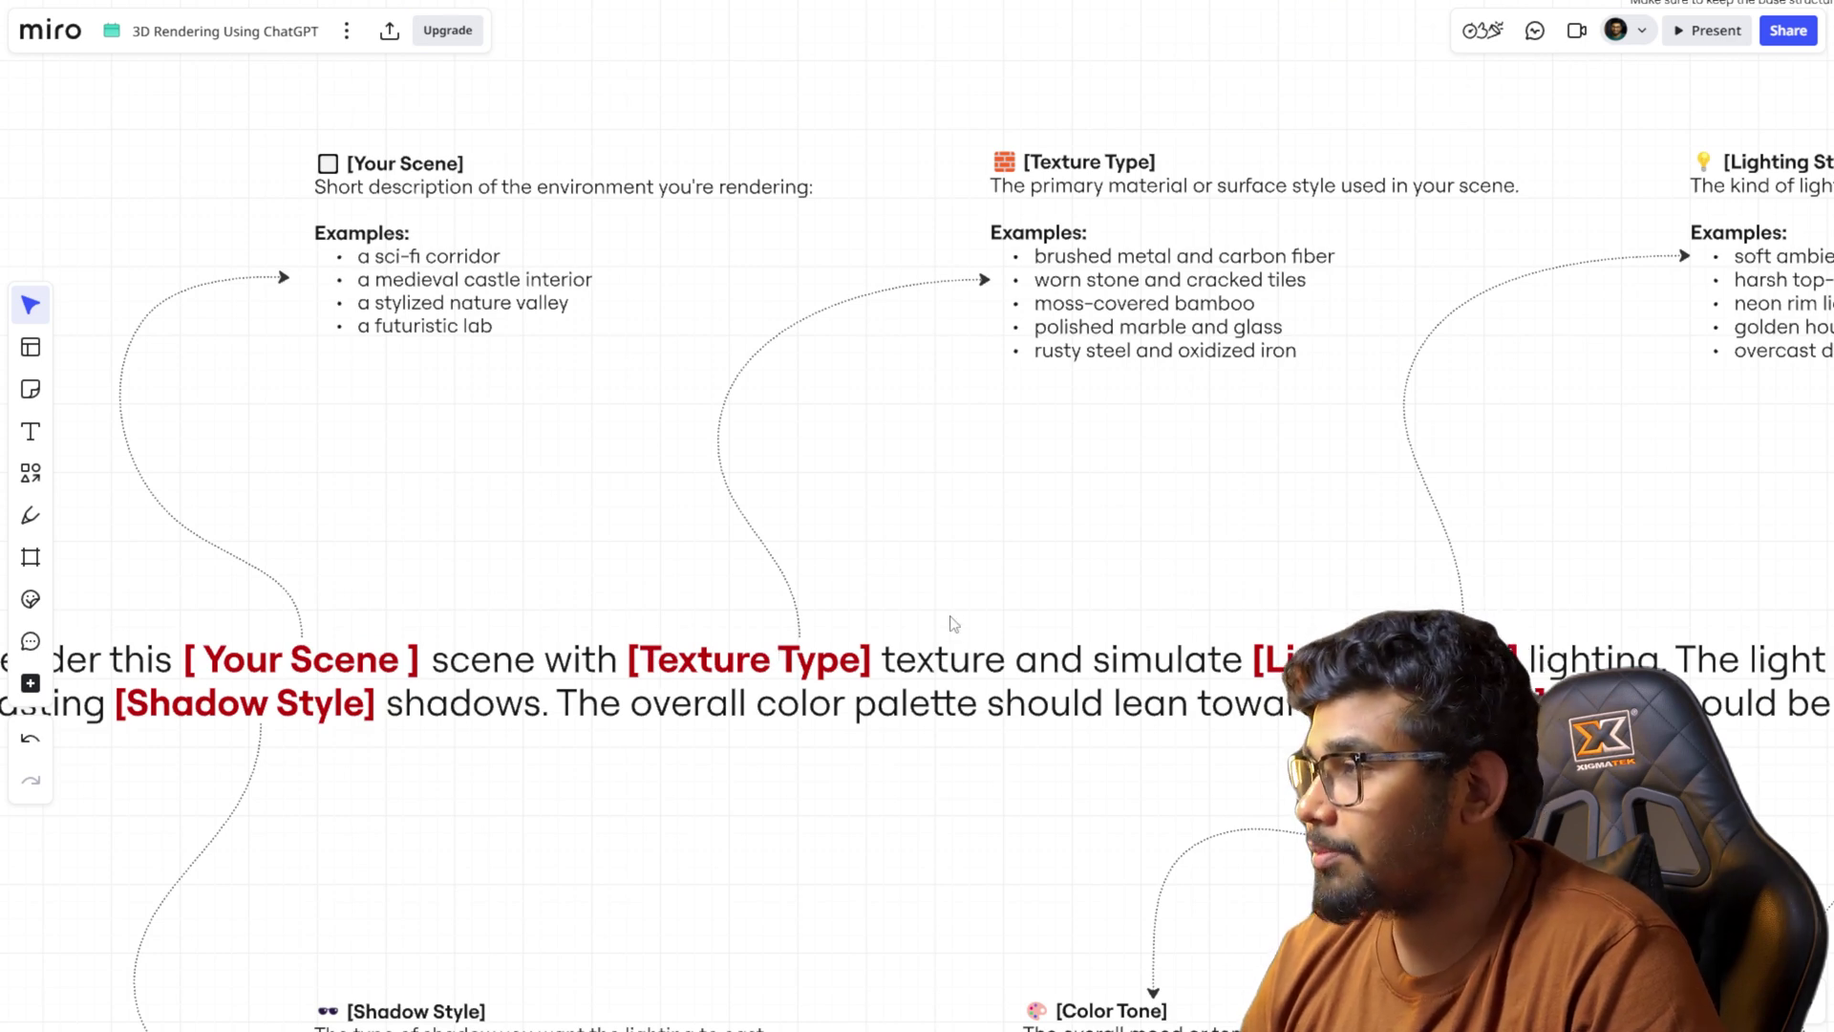
Examine the prompt template's [Texture Type] and [Lighting Style] placeholders along with their descriptions and example lists
{"action": "middle_click_drag", "start_coordinate": [947, 637], "coordinate": [903, 668]}
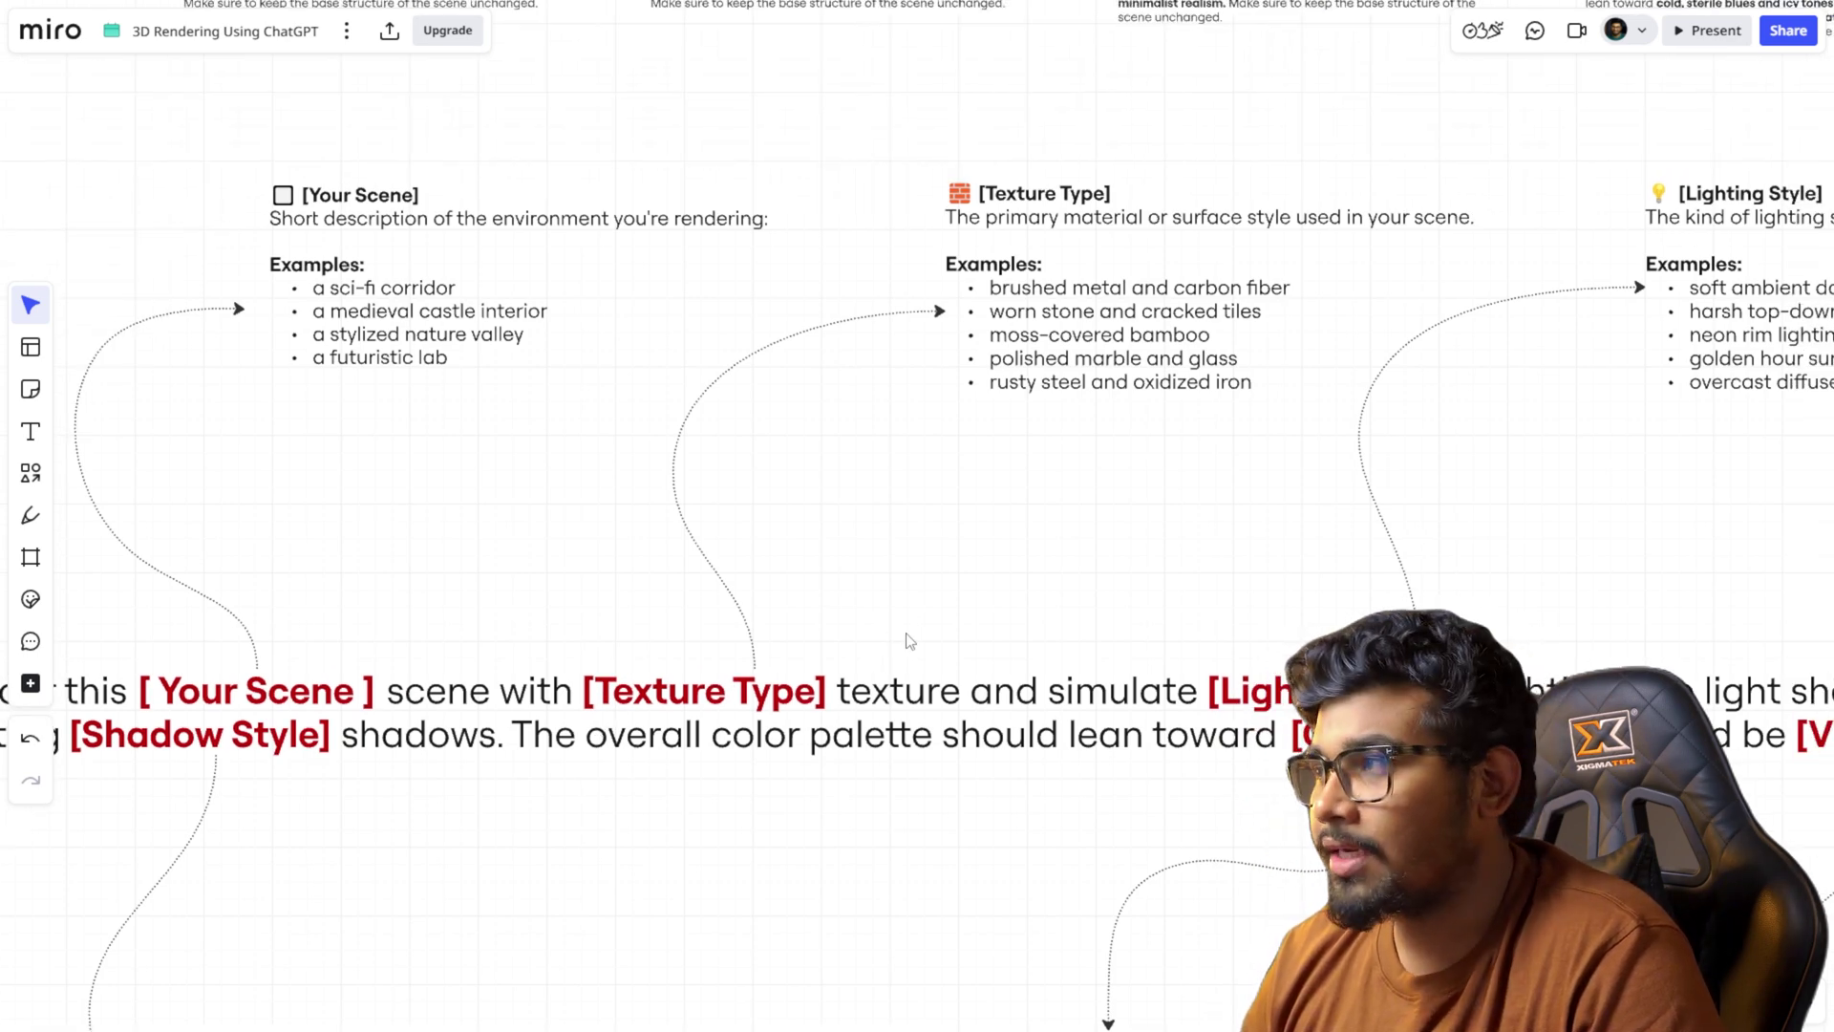
{"action": "middle_click_drag", "start_coordinate": [928, 628], "coordinate": [754, 676]}
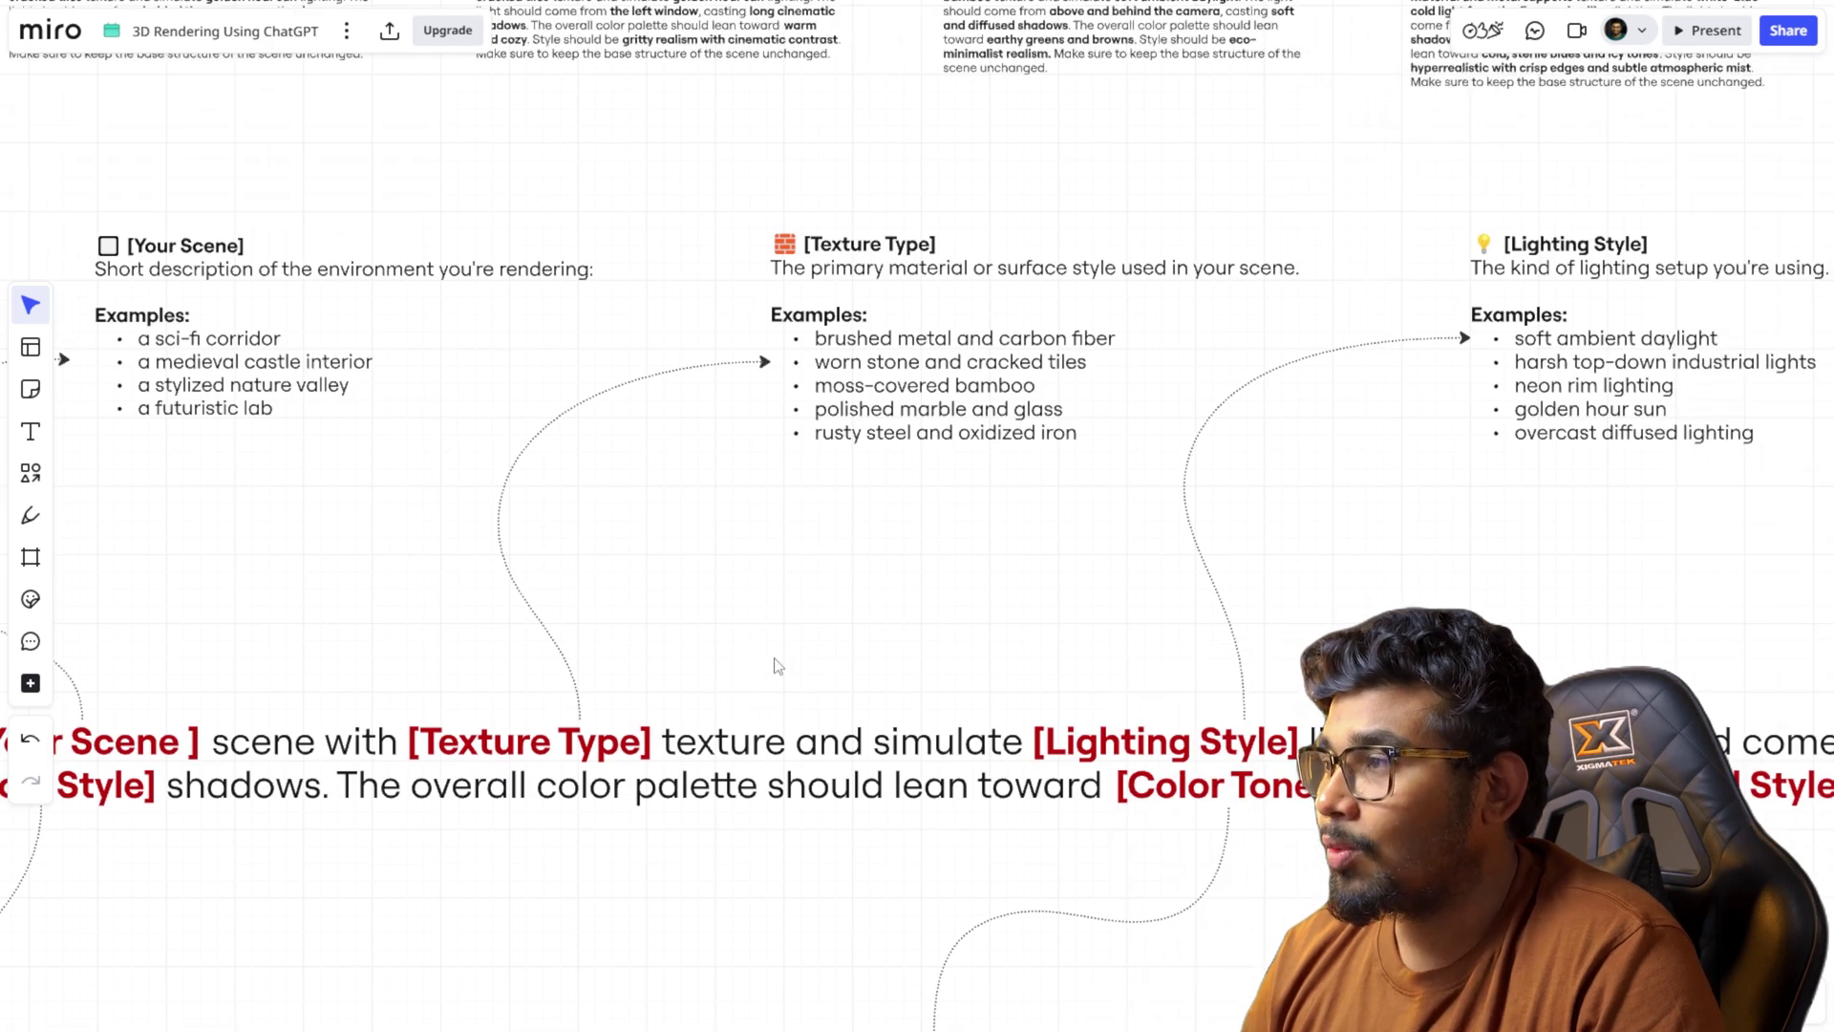
{"action": "scroll", "coordinate": [788, 662], "scroll_direction": "right", "scroll_amount": 2}
{"action": "scroll", "coordinate": [788, 663], "scroll_direction": "down", "scroll_amount": 1}
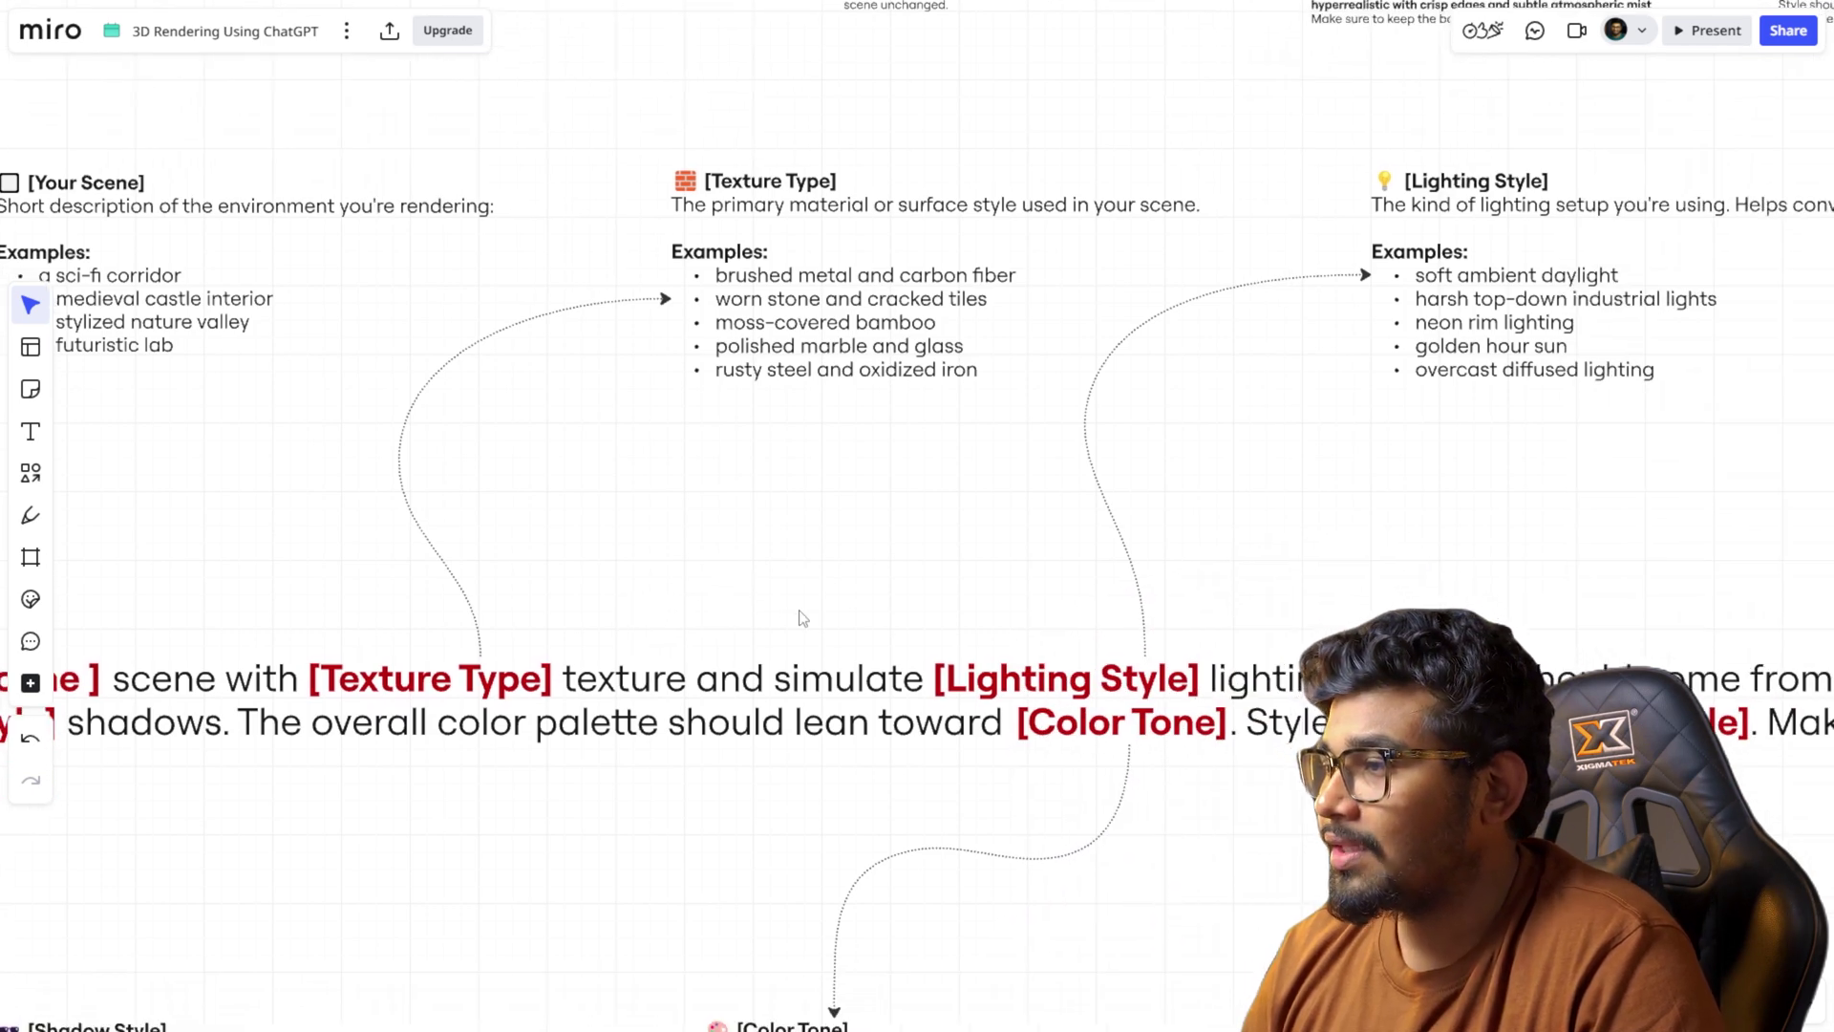
{"action": "scroll", "coordinate": [953, 608], "scroll_direction": "right", "scroll_amount": 2}
{"action": "scroll", "coordinate": [953, 608], "scroll_direction": "up", "scroll_amount": 1}
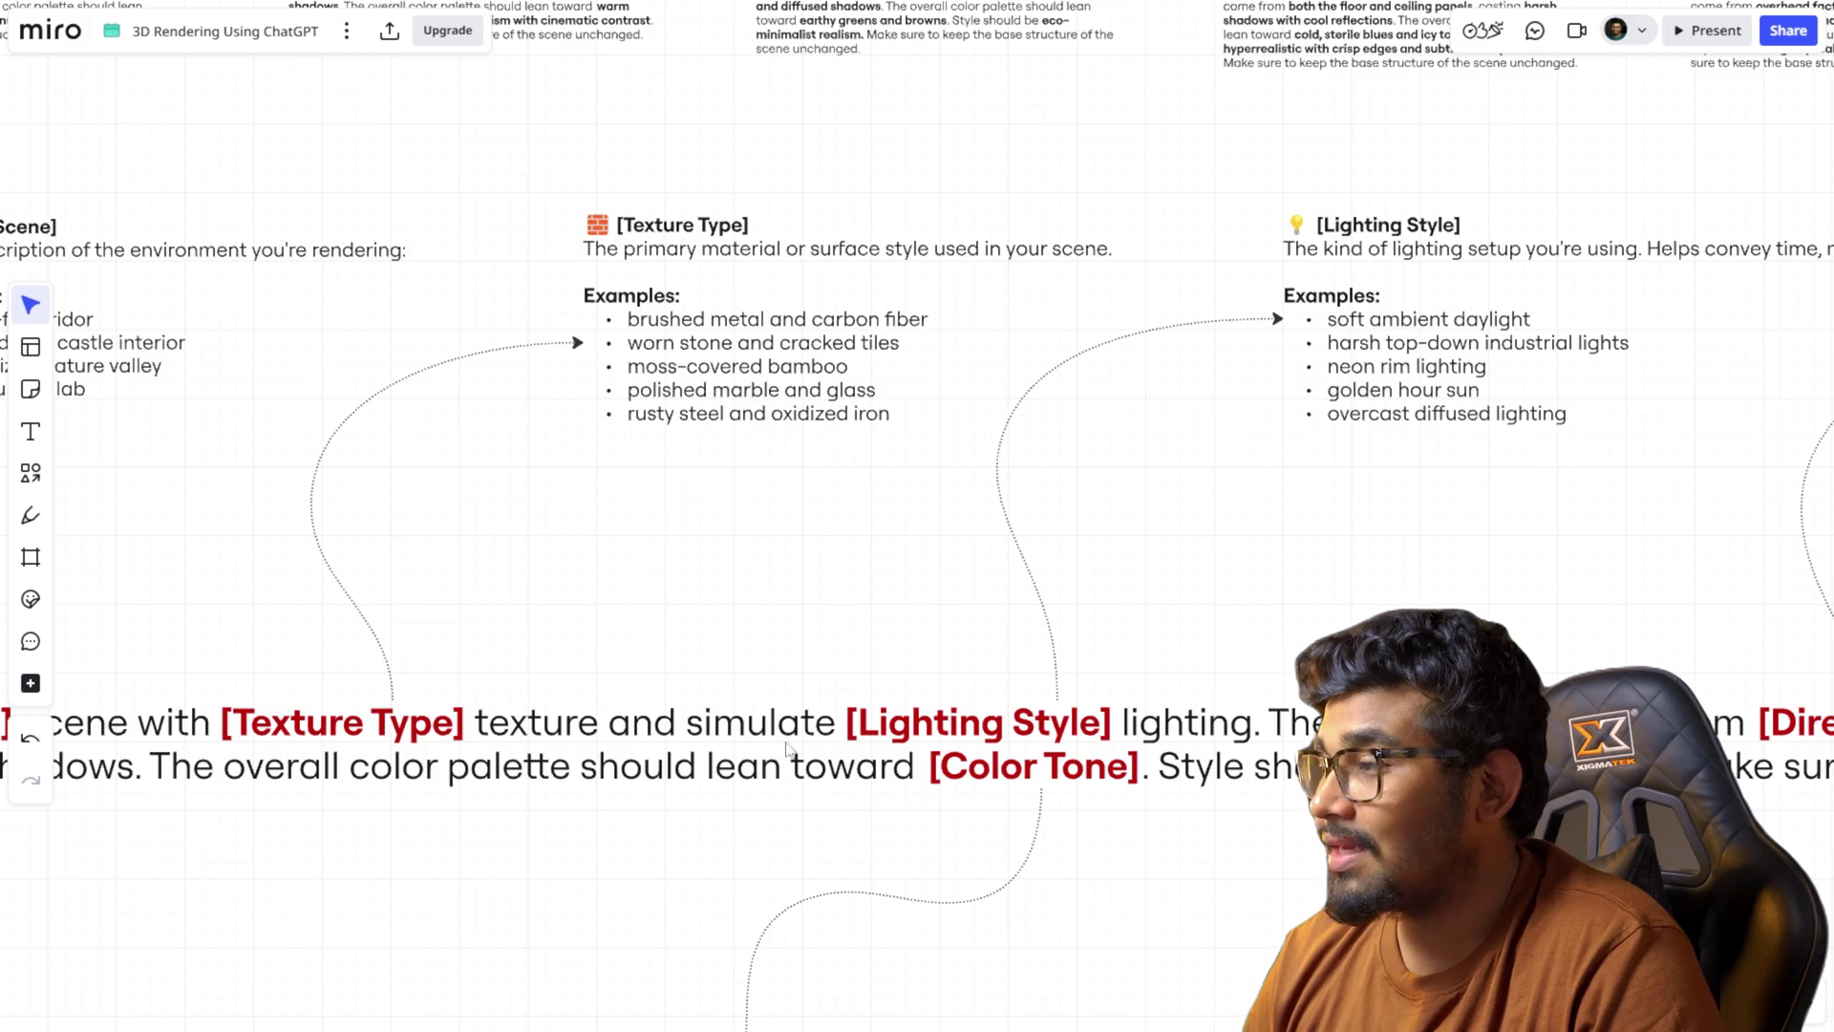
{"action": "scroll", "coordinate": [1099, 697], "scroll_direction": "right", "scroll_amount": 9}
{"action": "scroll", "coordinate": [1098, 698], "scroll_direction": "up", "scroll_amount": 3}
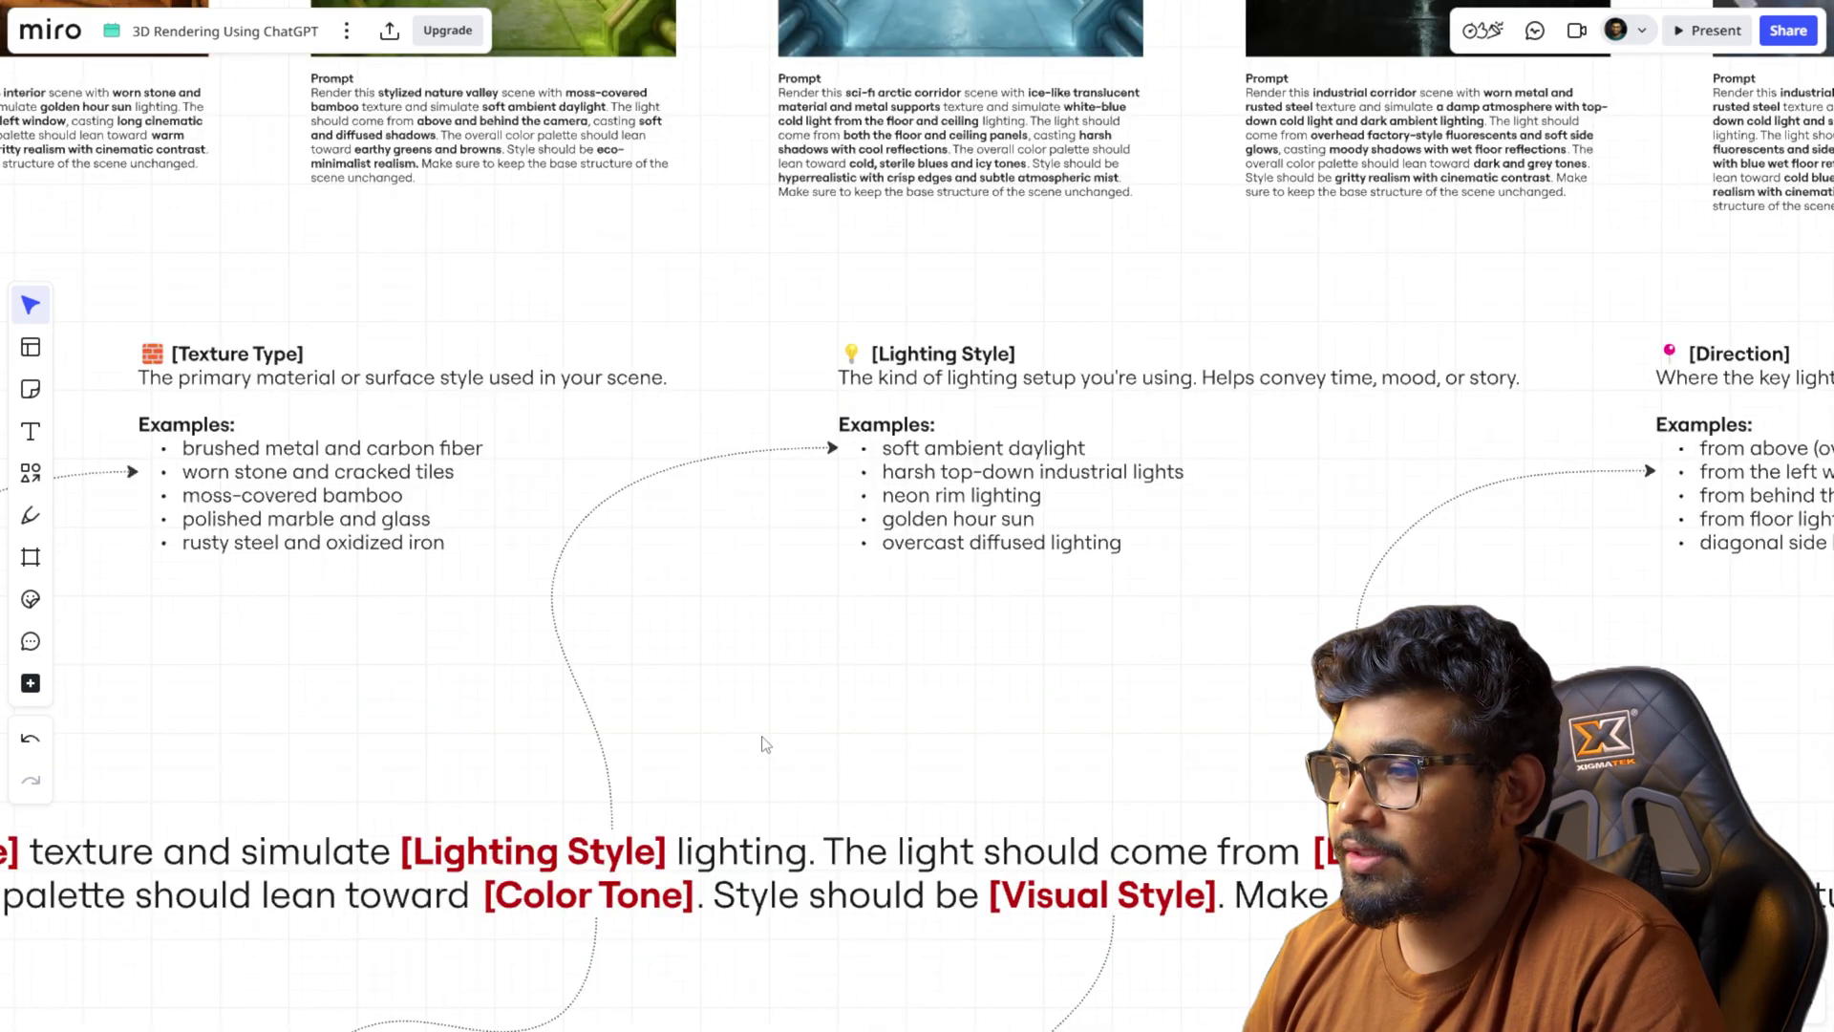
{"action": "middle_click_drag", "start_coordinate": [680, 765], "coordinate": [704, 775]}
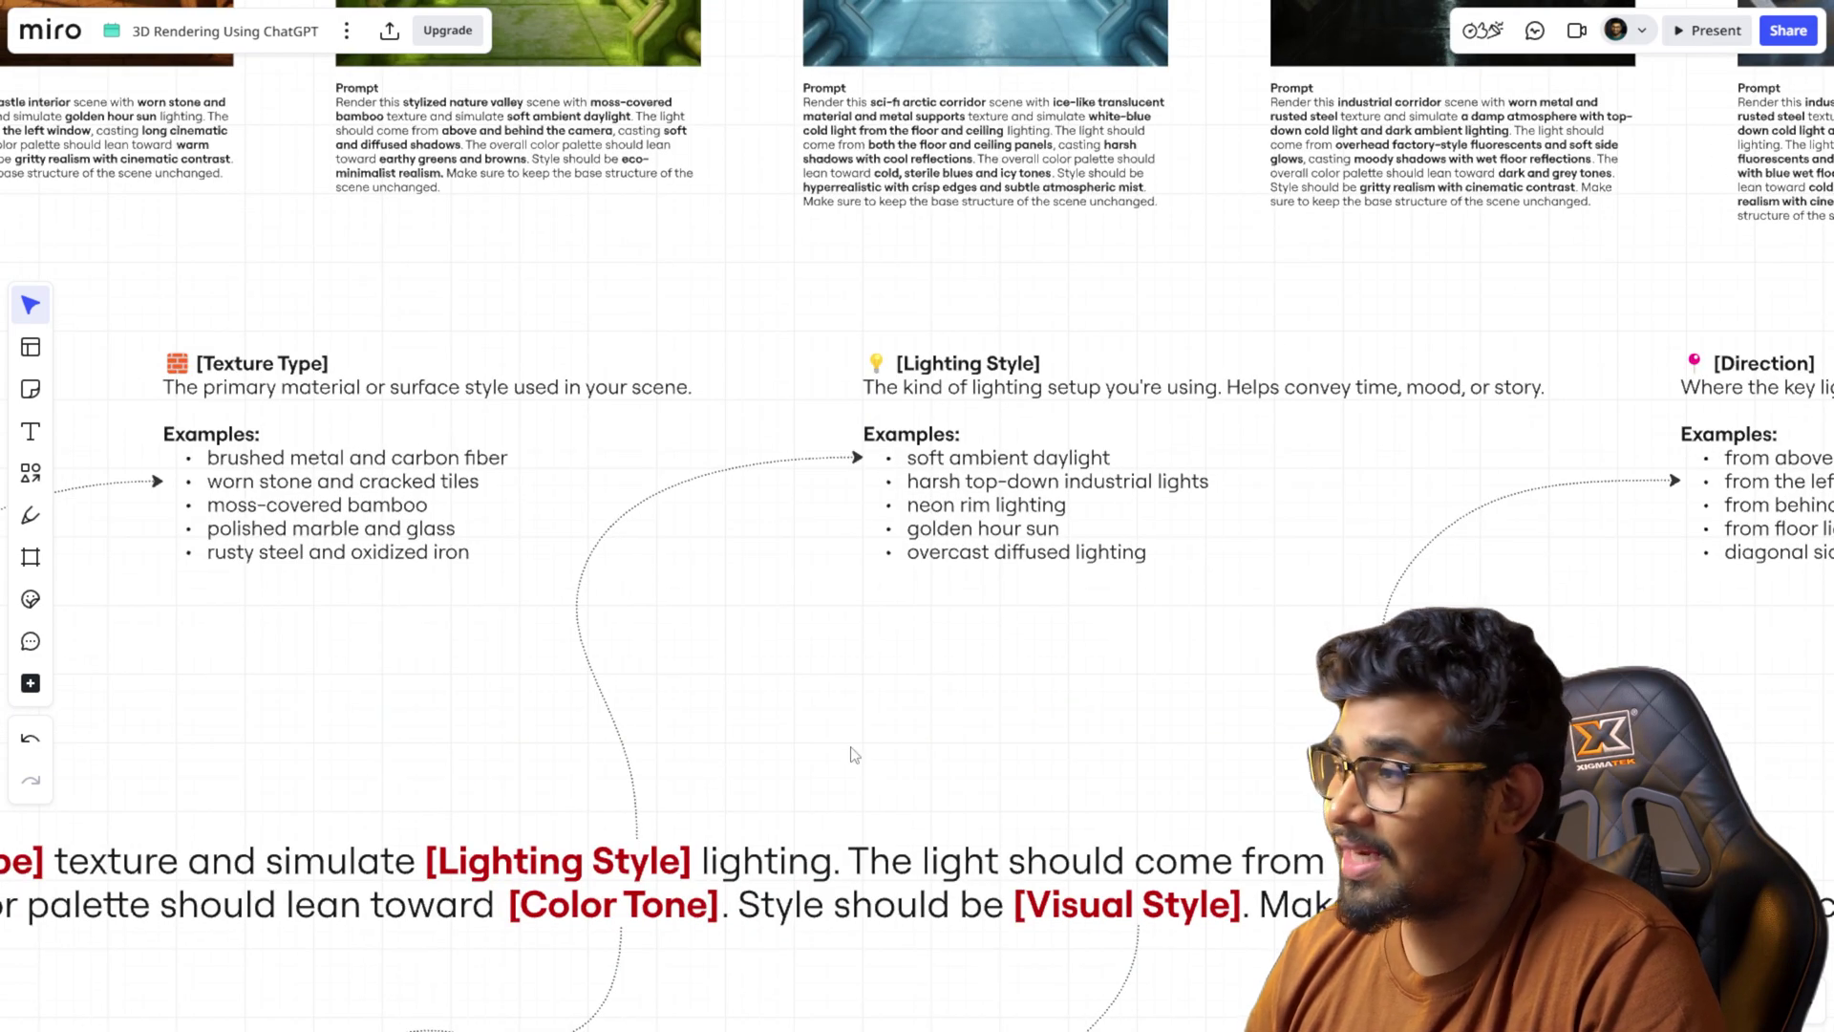
{"action": "scroll", "coordinate": [1002, 659], "scroll_direction": "up", "scroll_amount": 2, "text": "ctrl"}
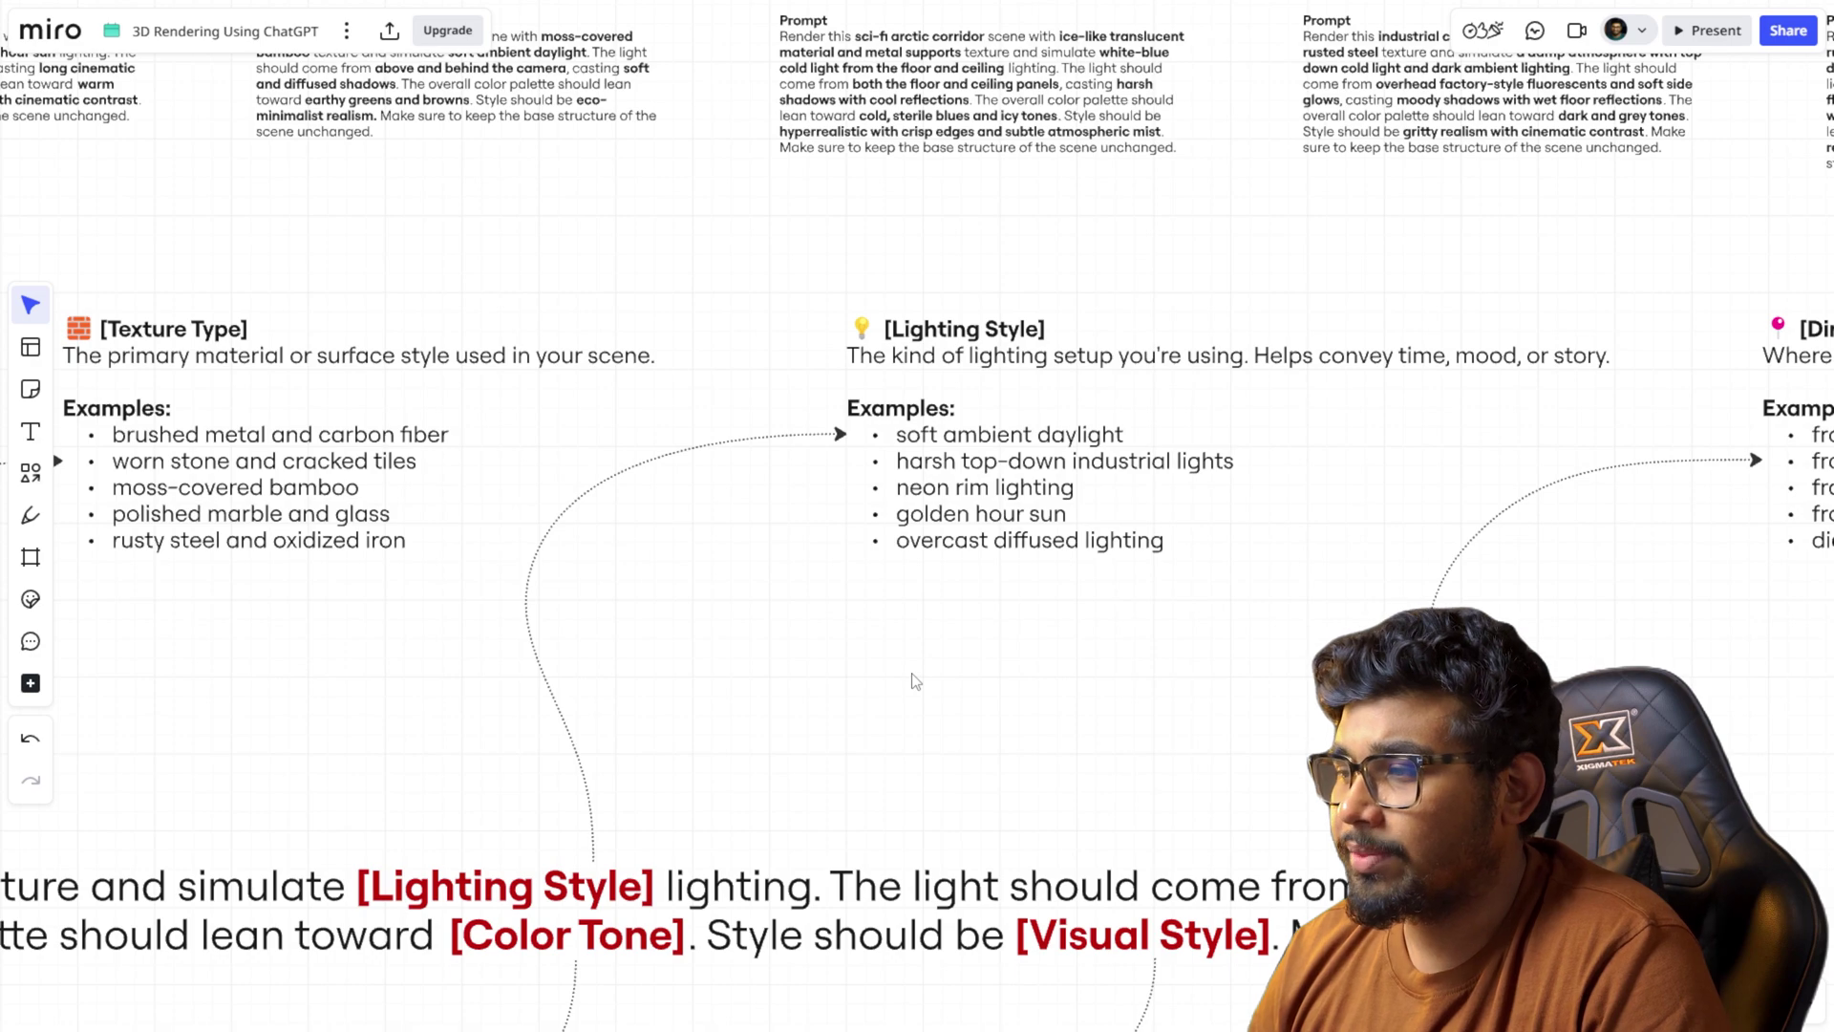
{"action": "scroll", "coordinate": [857, 724], "scroll_direction": "down", "scroll_amount": 5}
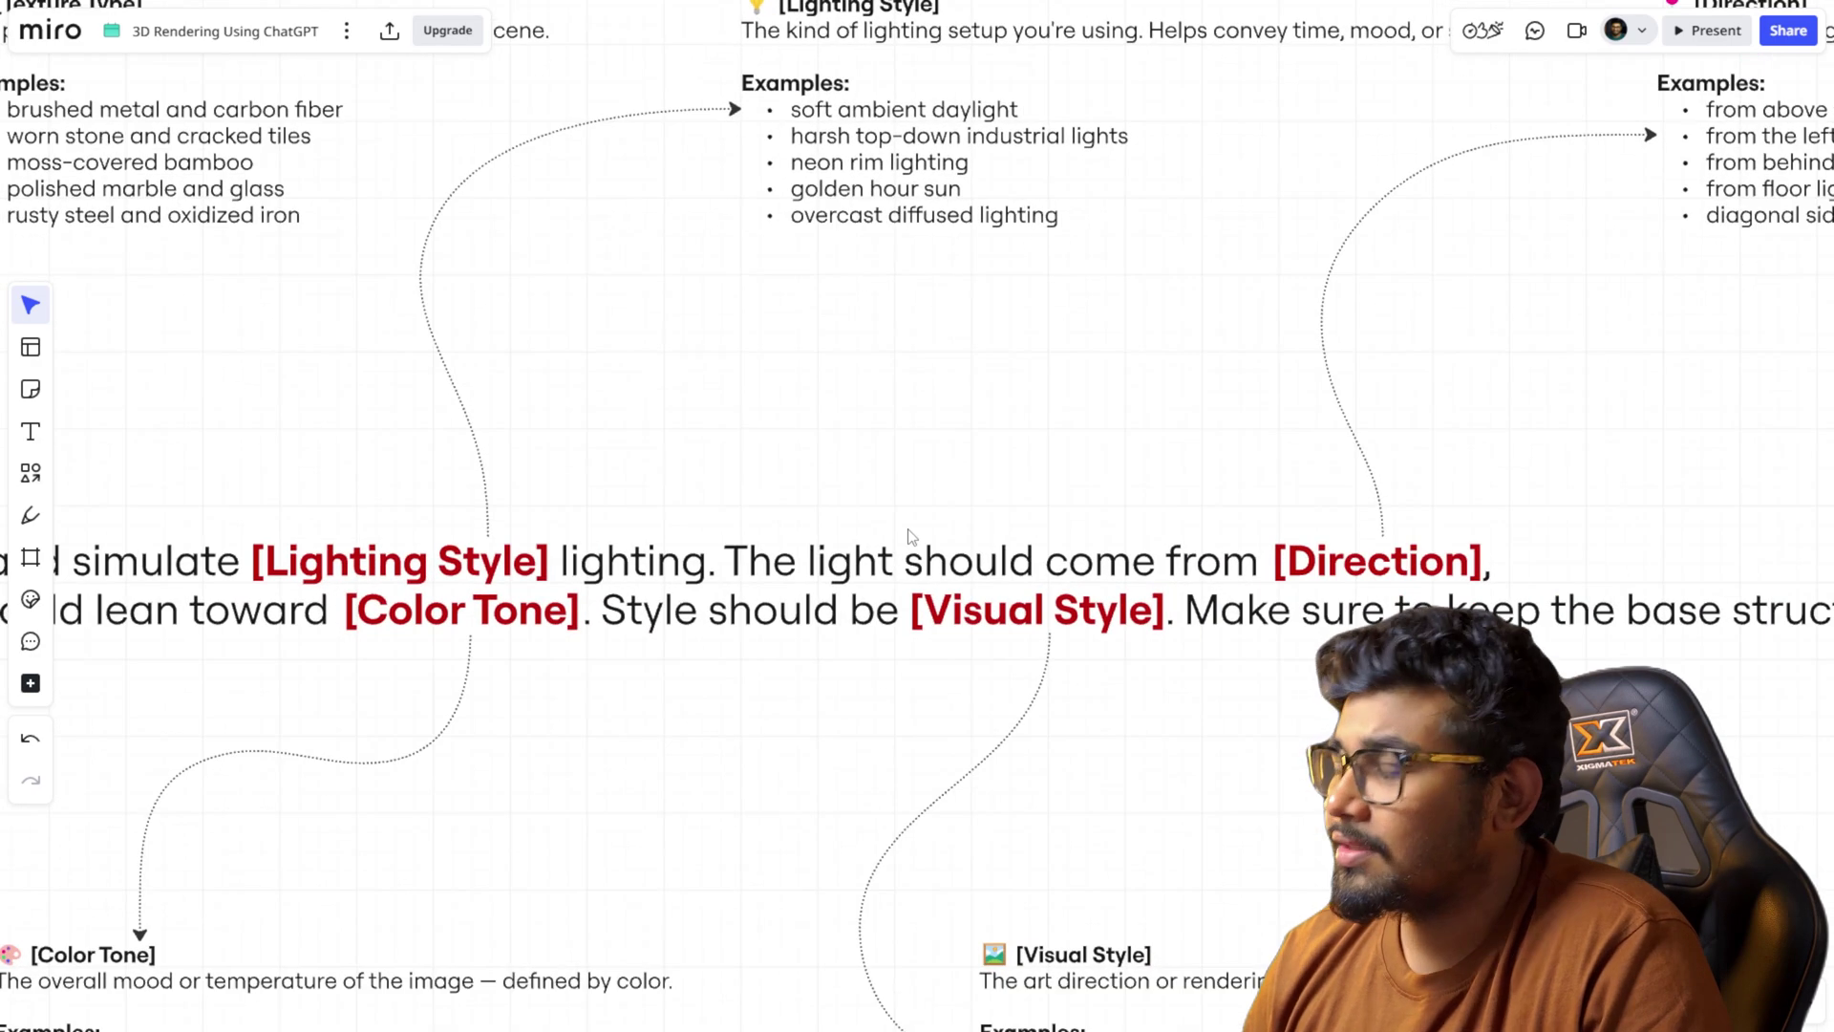
Examine the template's [Direction] and [Shadow Style] placeholders and the example phrases listed for each
{"action": "scroll", "coordinate": [1022, 588], "scroll_direction": "right", "scroll_amount": 2}
{"action": "scroll", "coordinate": [1022, 587], "scroll_direction": "up", "scroll_amount": 1}
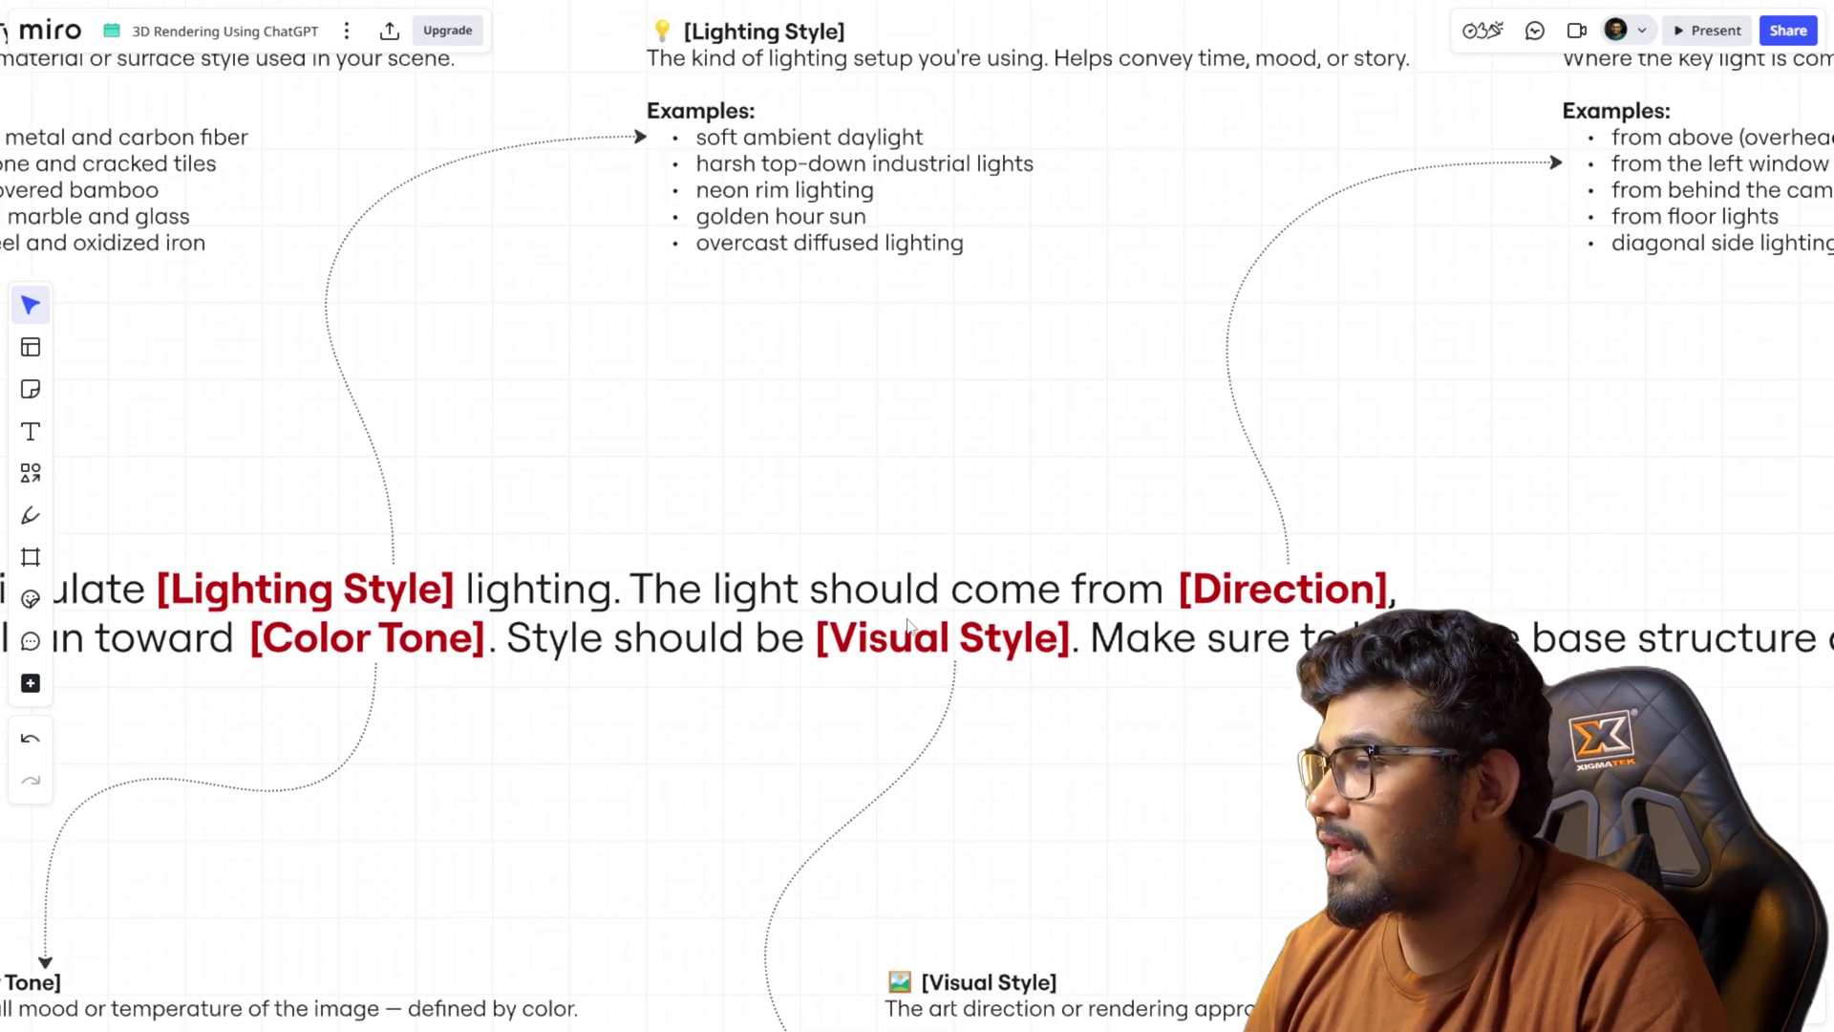
{"action": "scroll", "coordinate": [904, 623], "scroll_direction": "right", "scroll_amount": 10}
{"action": "scroll", "coordinate": [904, 623], "scroll_direction": "up", "scroll_amount": 3}
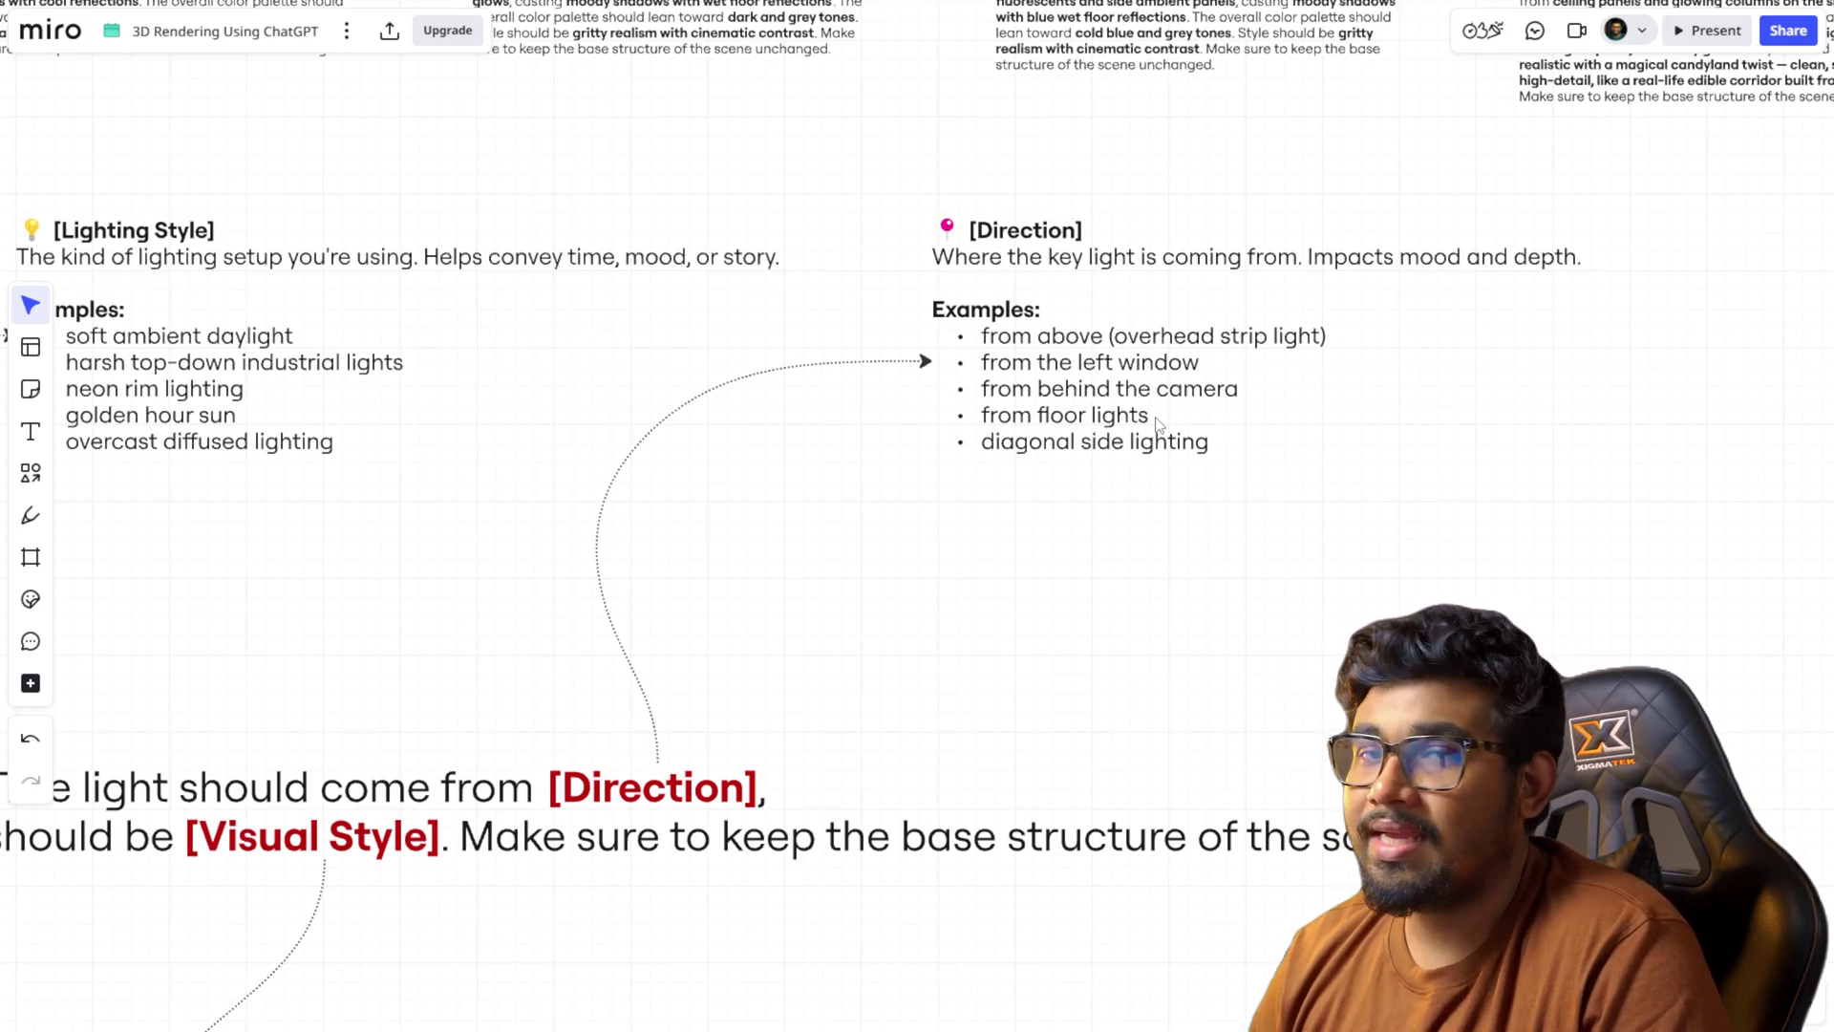
{"action": "scroll", "coordinate": [890, 571], "scroll_direction": "down", "scroll_amount": 2}
{"action": "middle_click_drag", "start_coordinate": [661, 667], "coordinate": [1414, 383]}
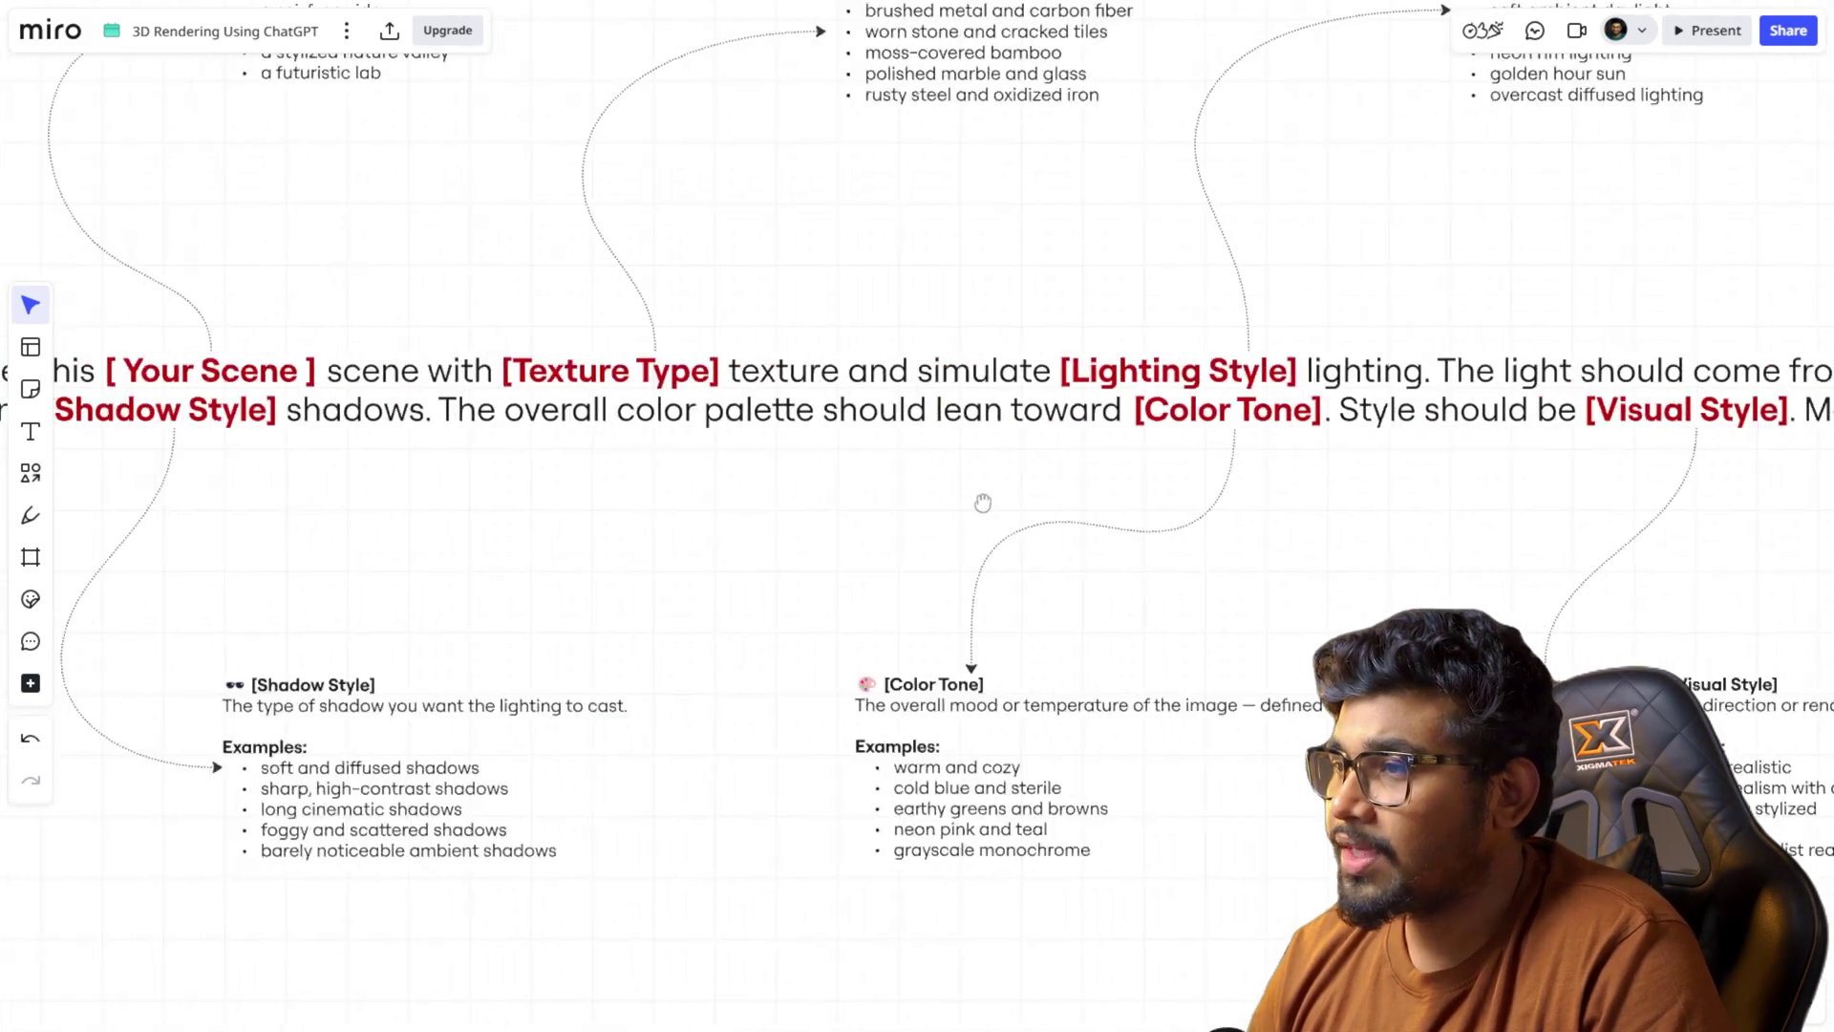
{"action": "scroll", "coordinate": [657, 487], "scroll_direction": "left", "scroll_amount": 5}
{"action": "scroll", "coordinate": [524, 426], "scroll_direction": "up", "scroll_amount": 2, "text": "ctrl"}
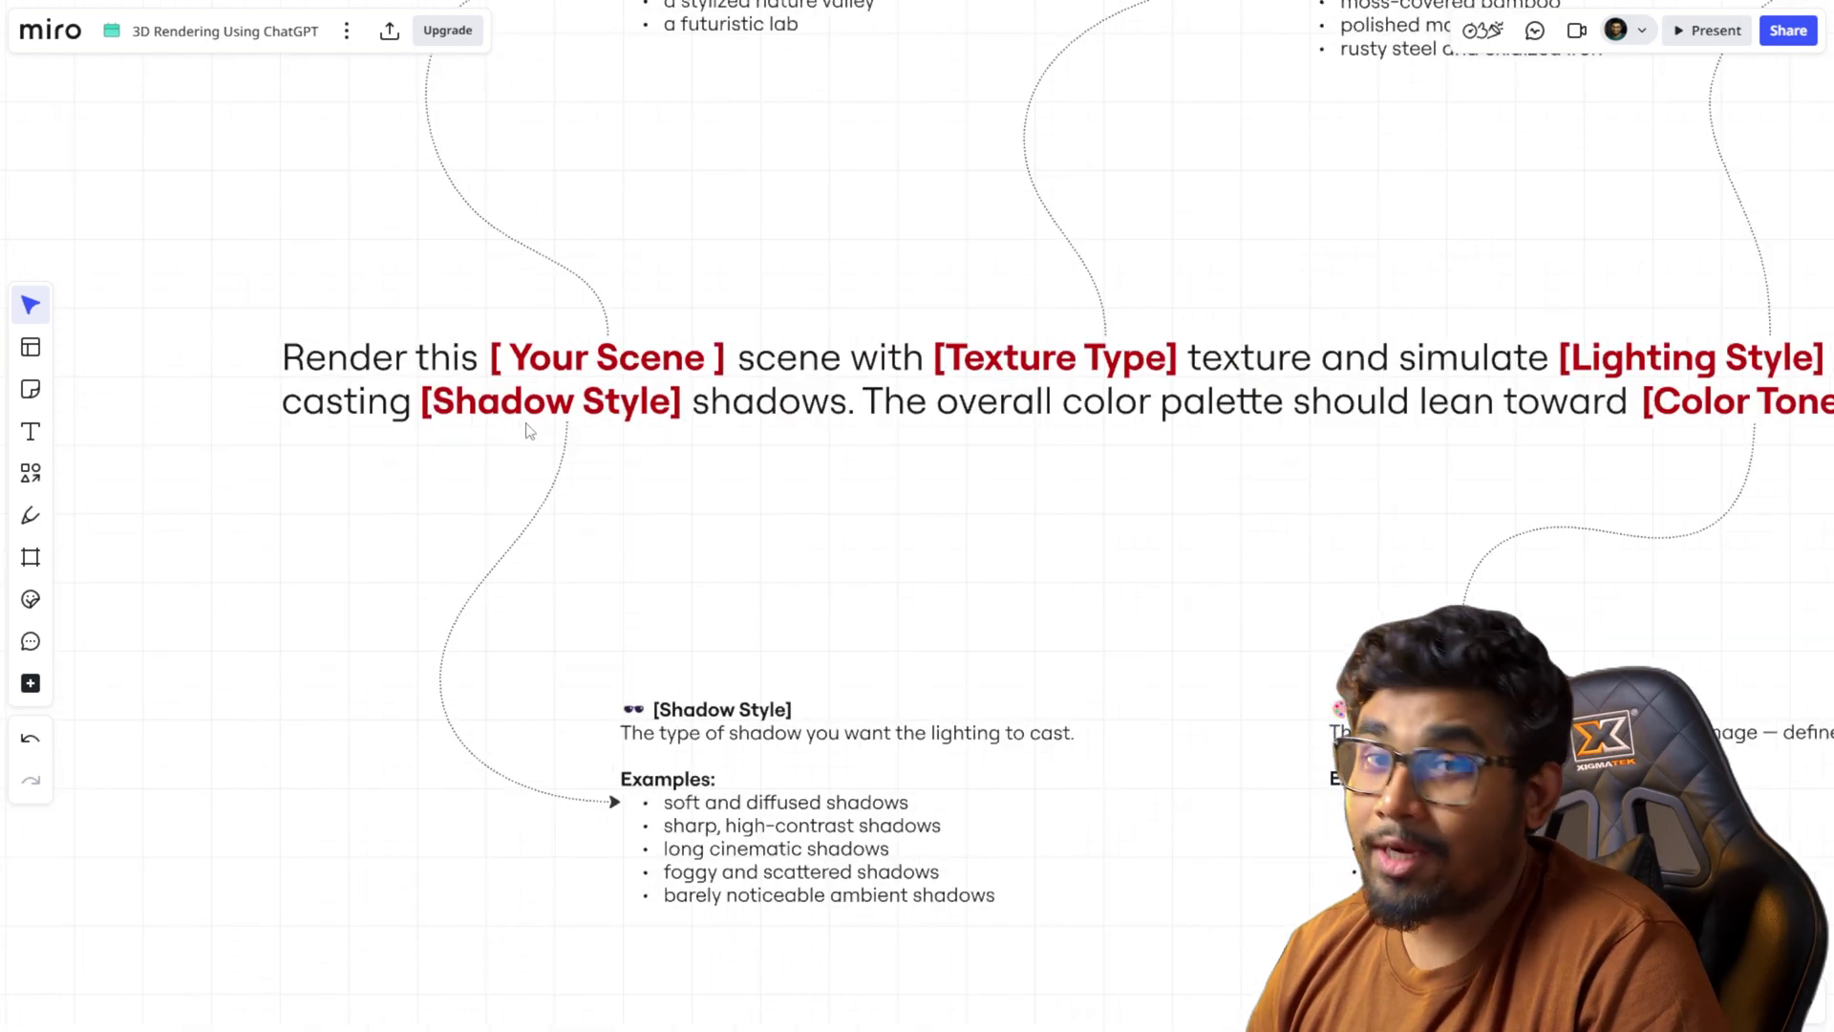
{"action": "scroll", "coordinate": [585, 455], "scroll_direction": "down", "scroll_amount": 1, "text": "ctrl"}
{"action": "scroll", "coordinate": [586, 455], "scroll_direction": "up", "scroll_amount": 1, "text": "ctrl"}
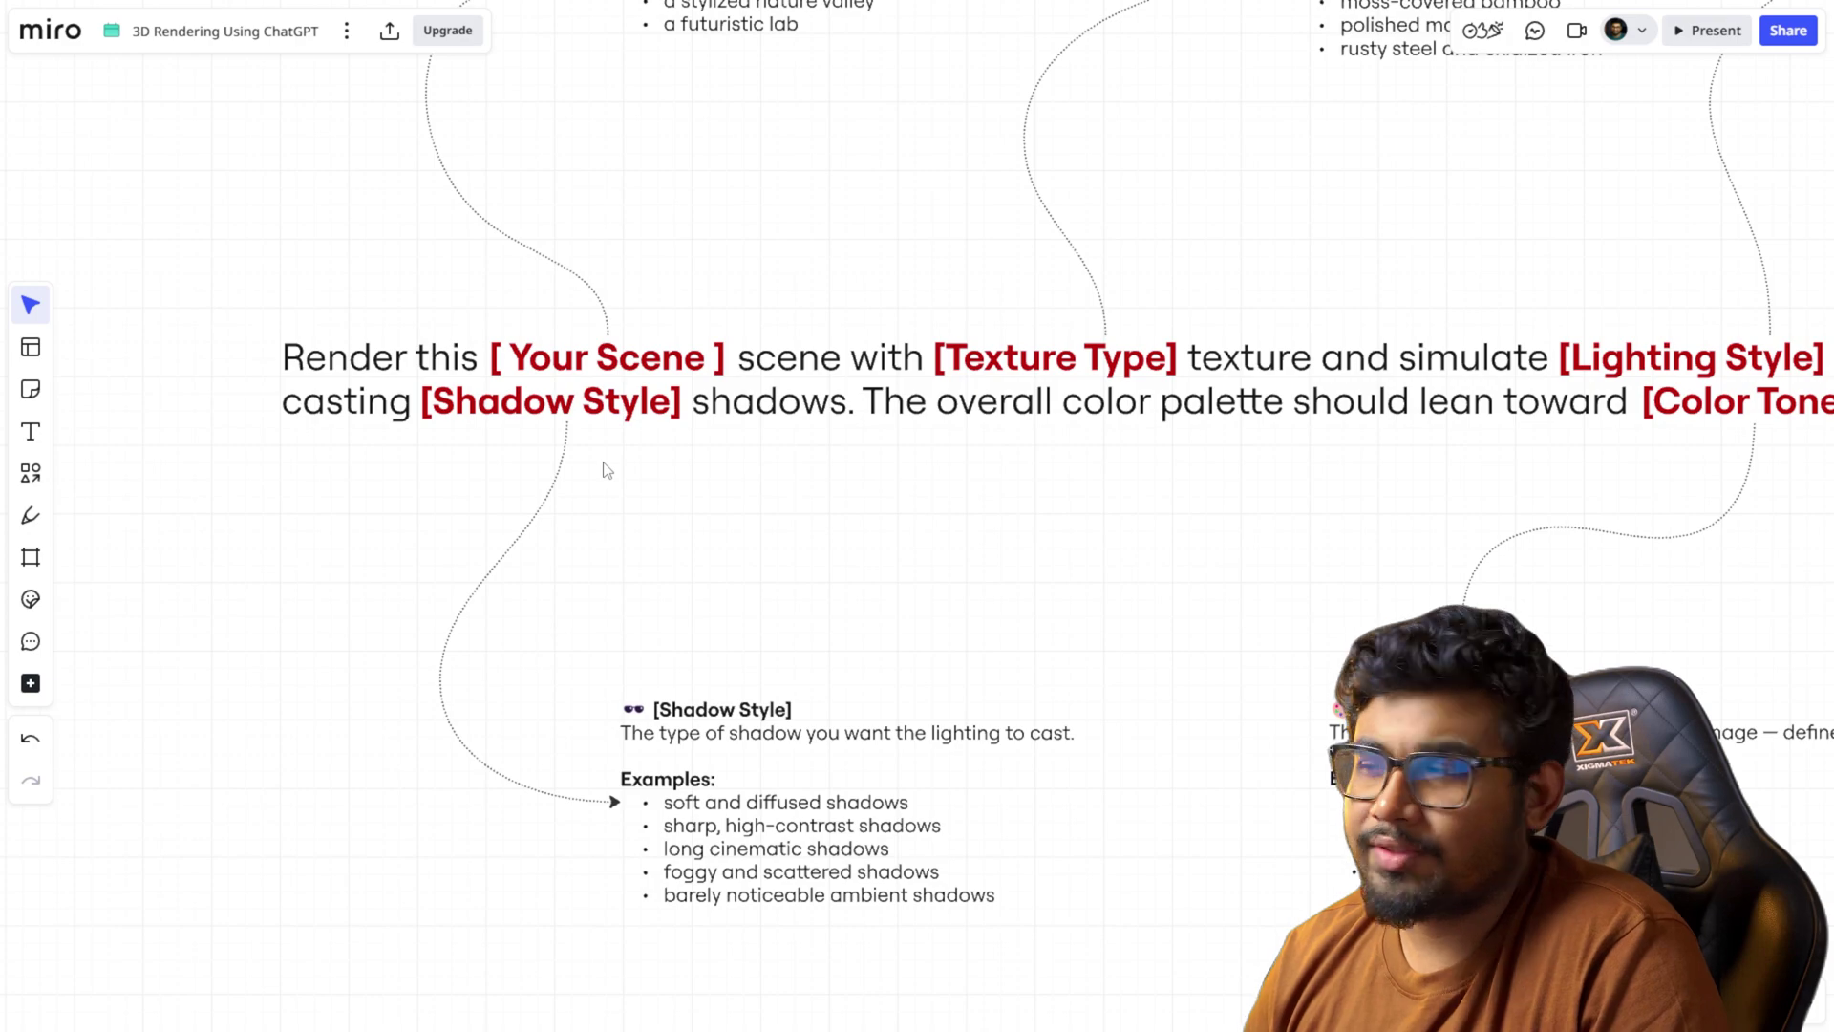
Examine the [Color Tone] and [Visual Style] placeholders of the prompt template and their examples
{"action": "middle_click_drag", "start_coordinate": [730, 502], "coordinate": [365, 559]}
{"action": "middle_click_drag", "start_coordinate": [816, 549], "coordinate": [436, 618]}
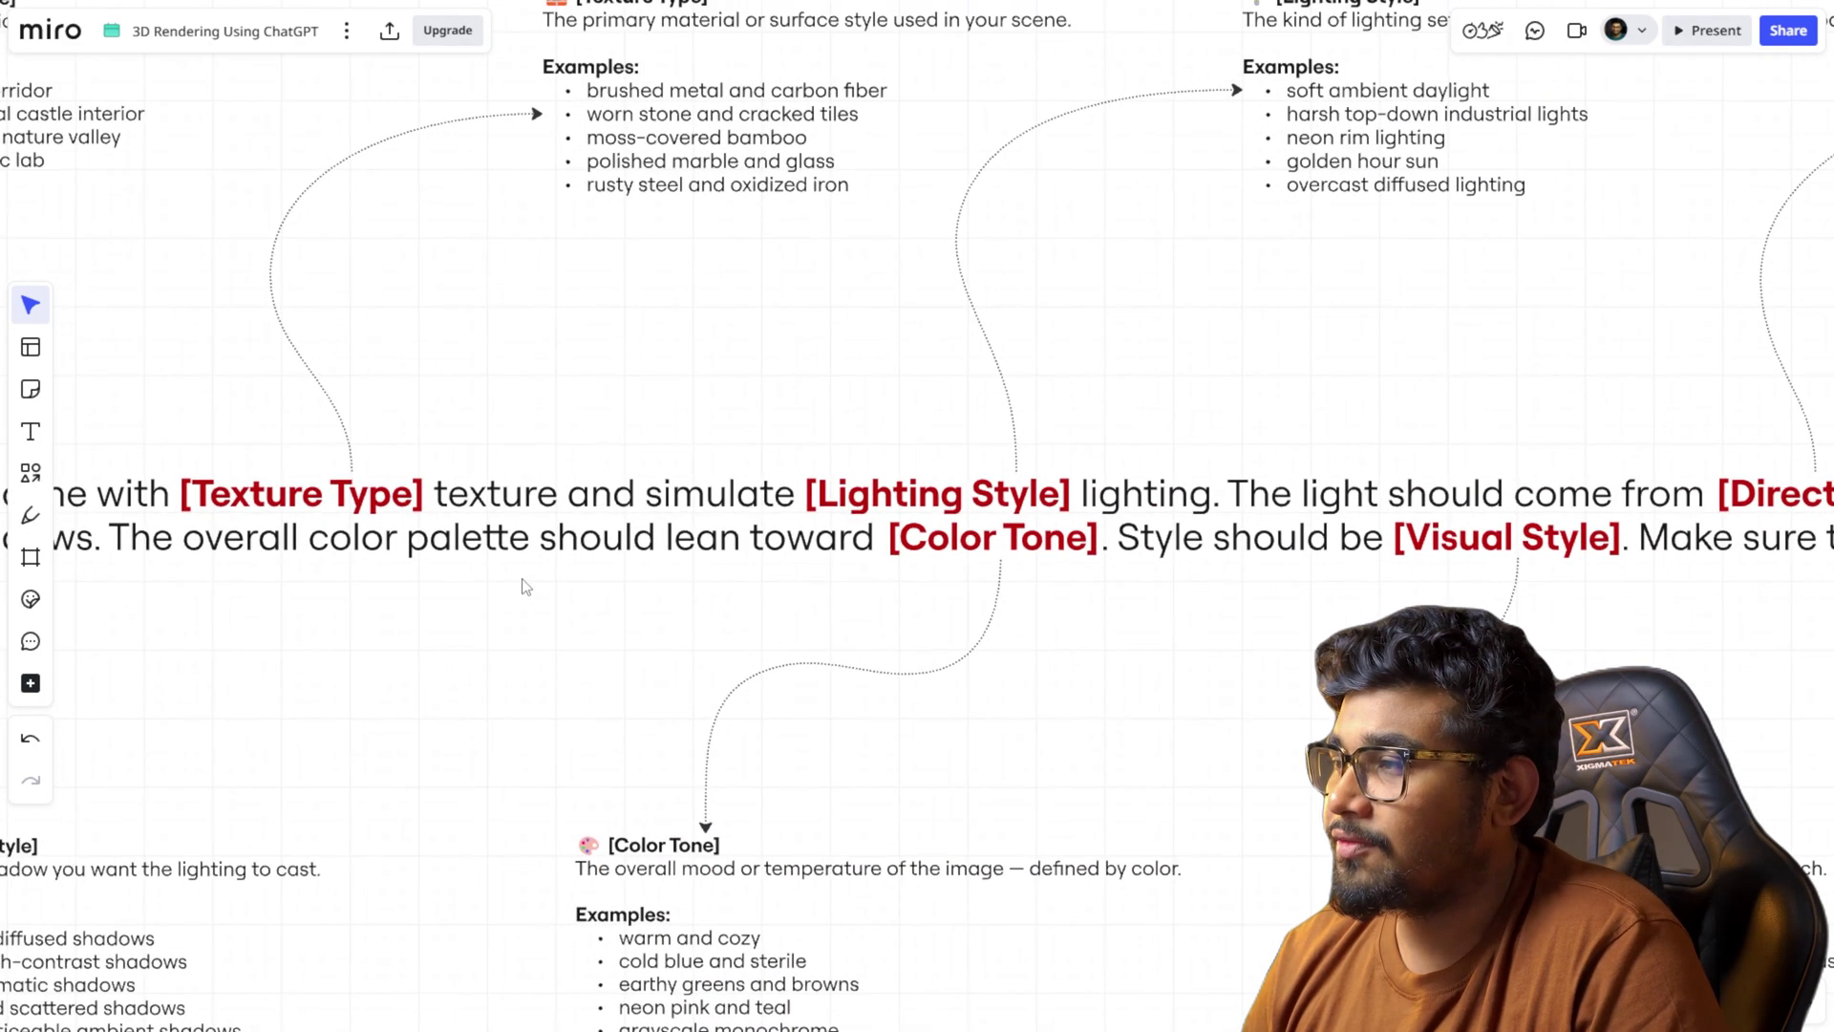
{"action": "middle_click_drag", "start_coordinate": [913, 629], "coordinate": [925, 497]}
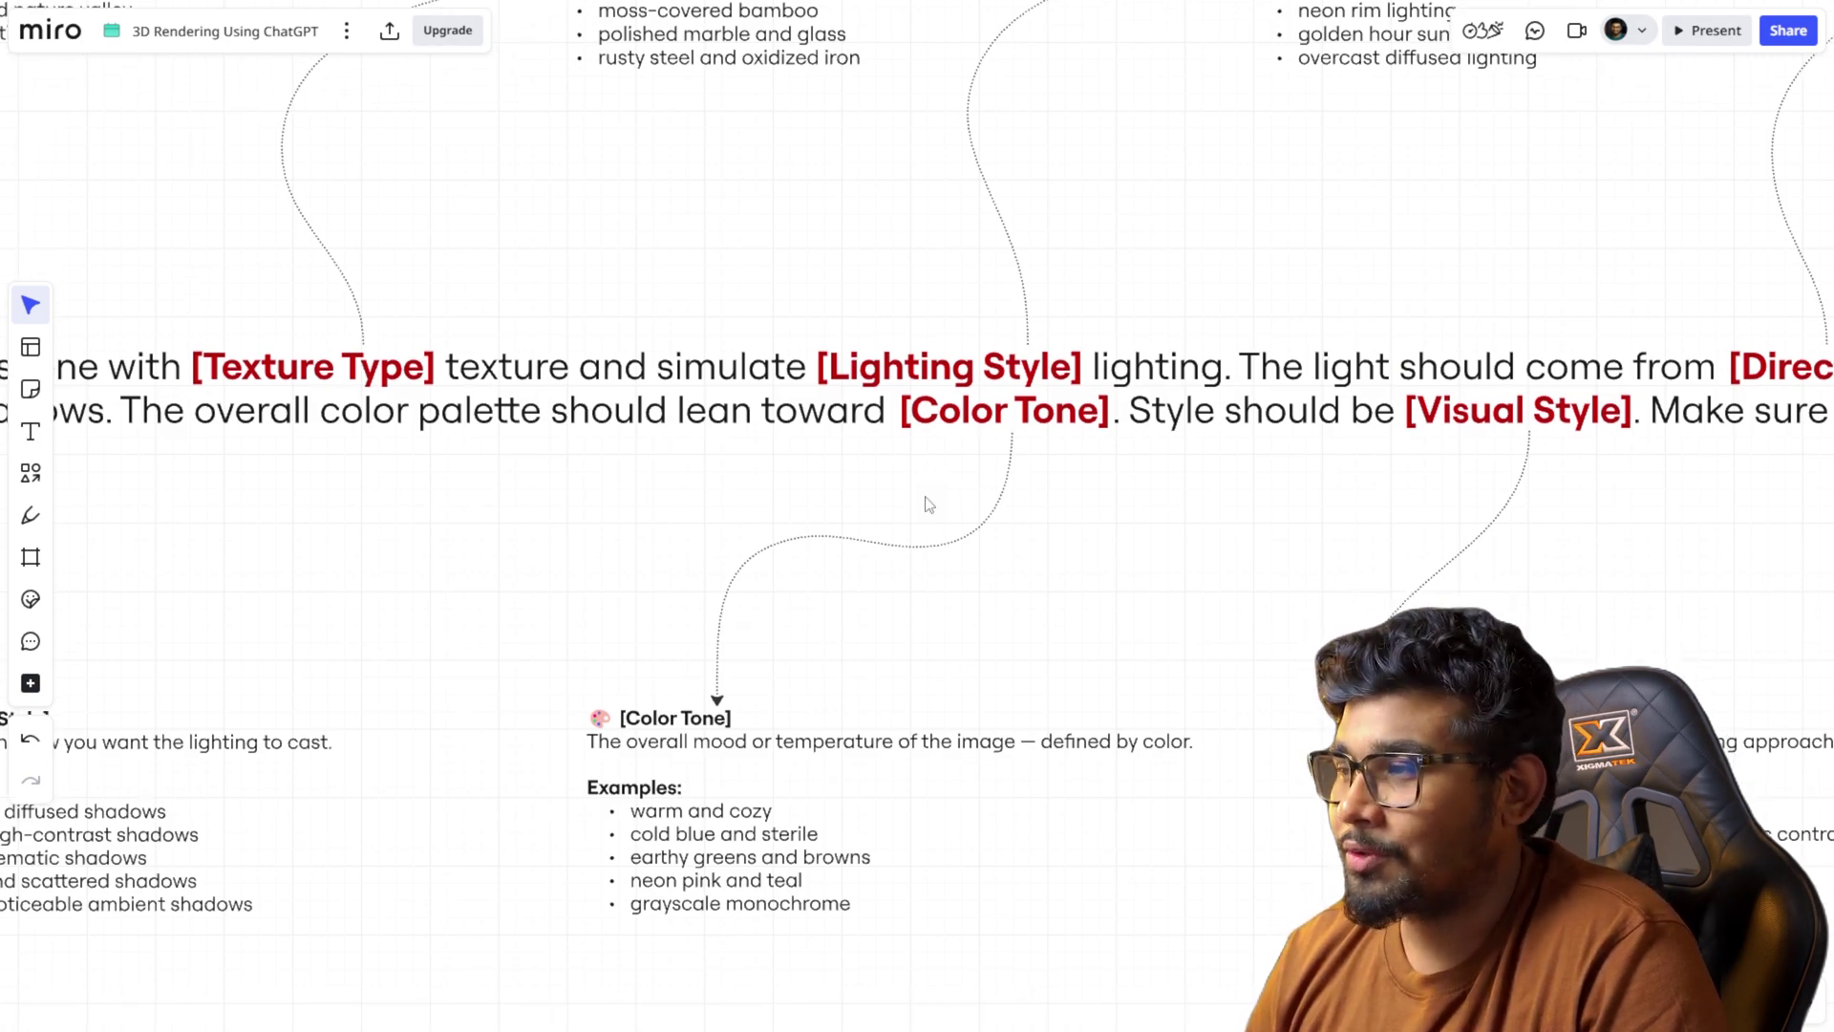
{"action": "scroll", "coordinate": [929, 506], "scroll_direction": "right", "scroll_amount": 8}
{"action": "scroll", "coordinate": [1044, 386], "scroll_direction": "down", "scroll_amount": 2}
{"action": "scroll", "coordinate": [983, 308], "scroll_direction": "down", "scroll_amount": 2}
Review the sci-fi corridor example render above the template and read the filled-in prompt beneath it
{"action": "middle_click_drag", "start_coordinate": [882, 296], "coordinate": [992, 602]}
{"action": "middle_click_drag", "start_coordinate": [780, 393], "coordinate": [1071, 526]}
{"action": "scroll", "coordinate": [1071, 526], "scroll_direction": "left", "scroll_amount": 3}
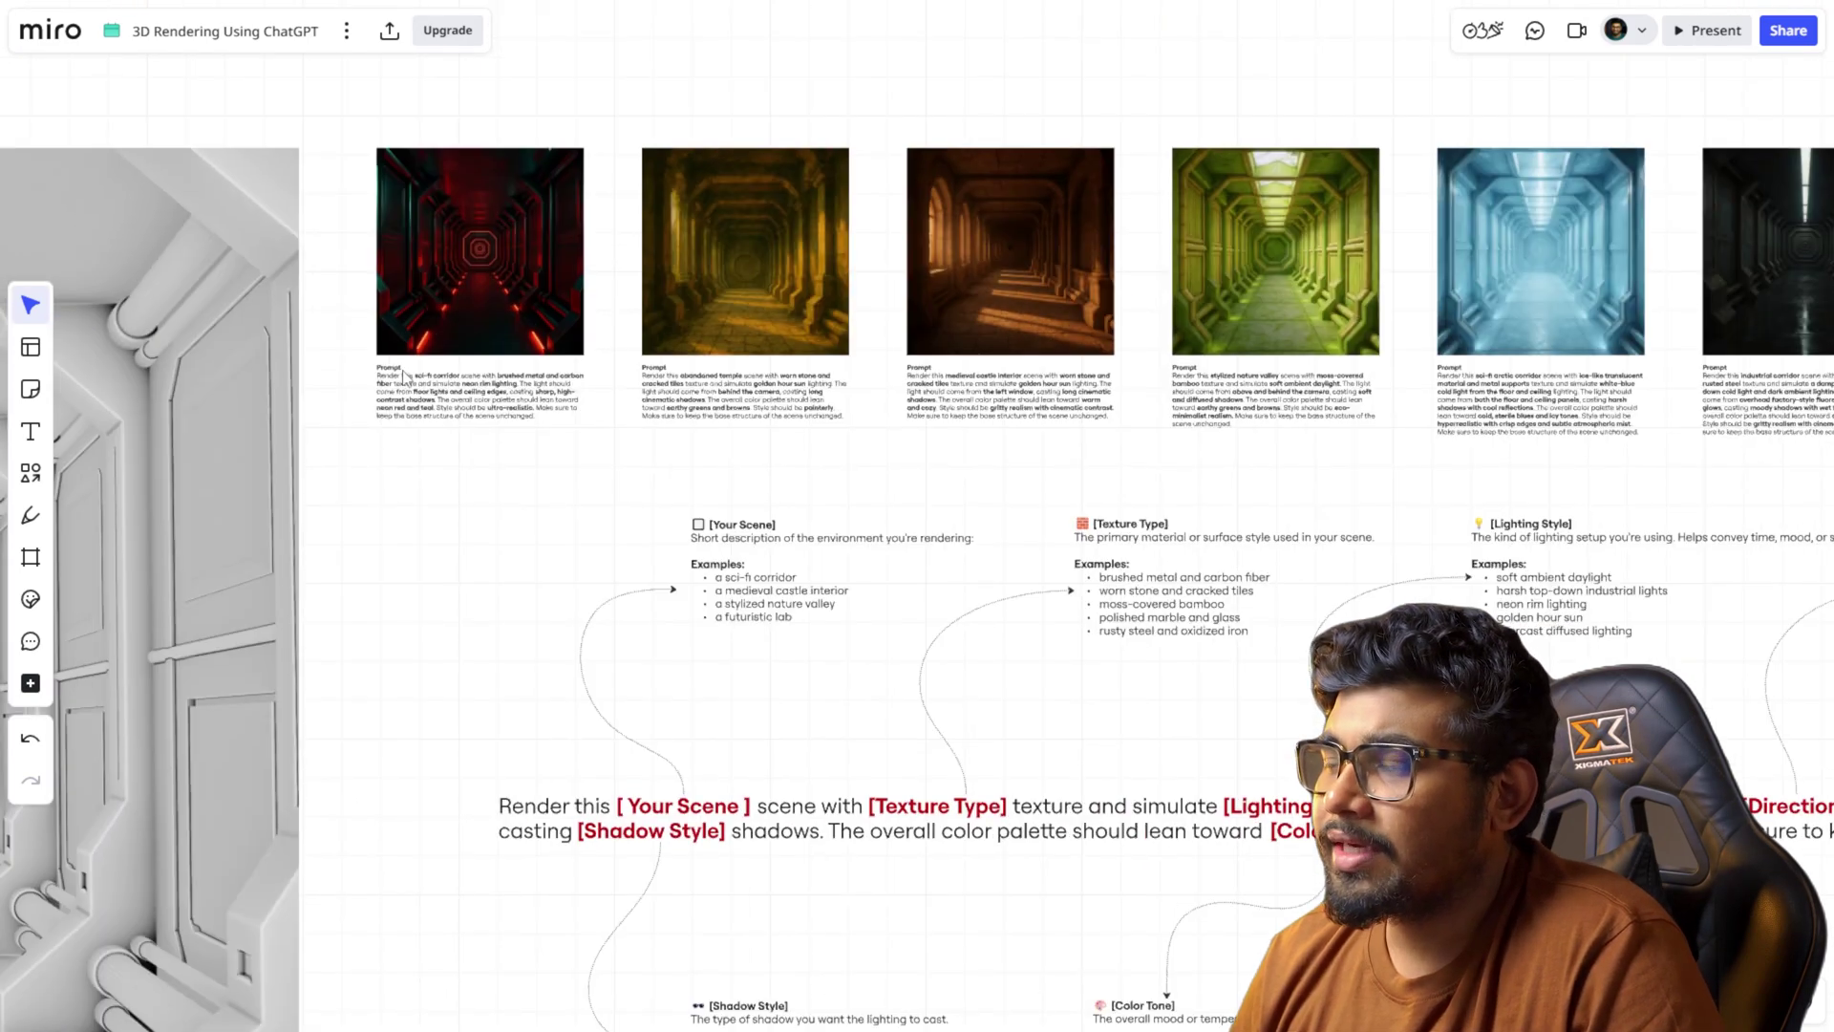
{"action": "scroll", "coordinate": [533, 324], "scroll_direction": "up", "scroll_amount": 5, "text": "ctrl"}
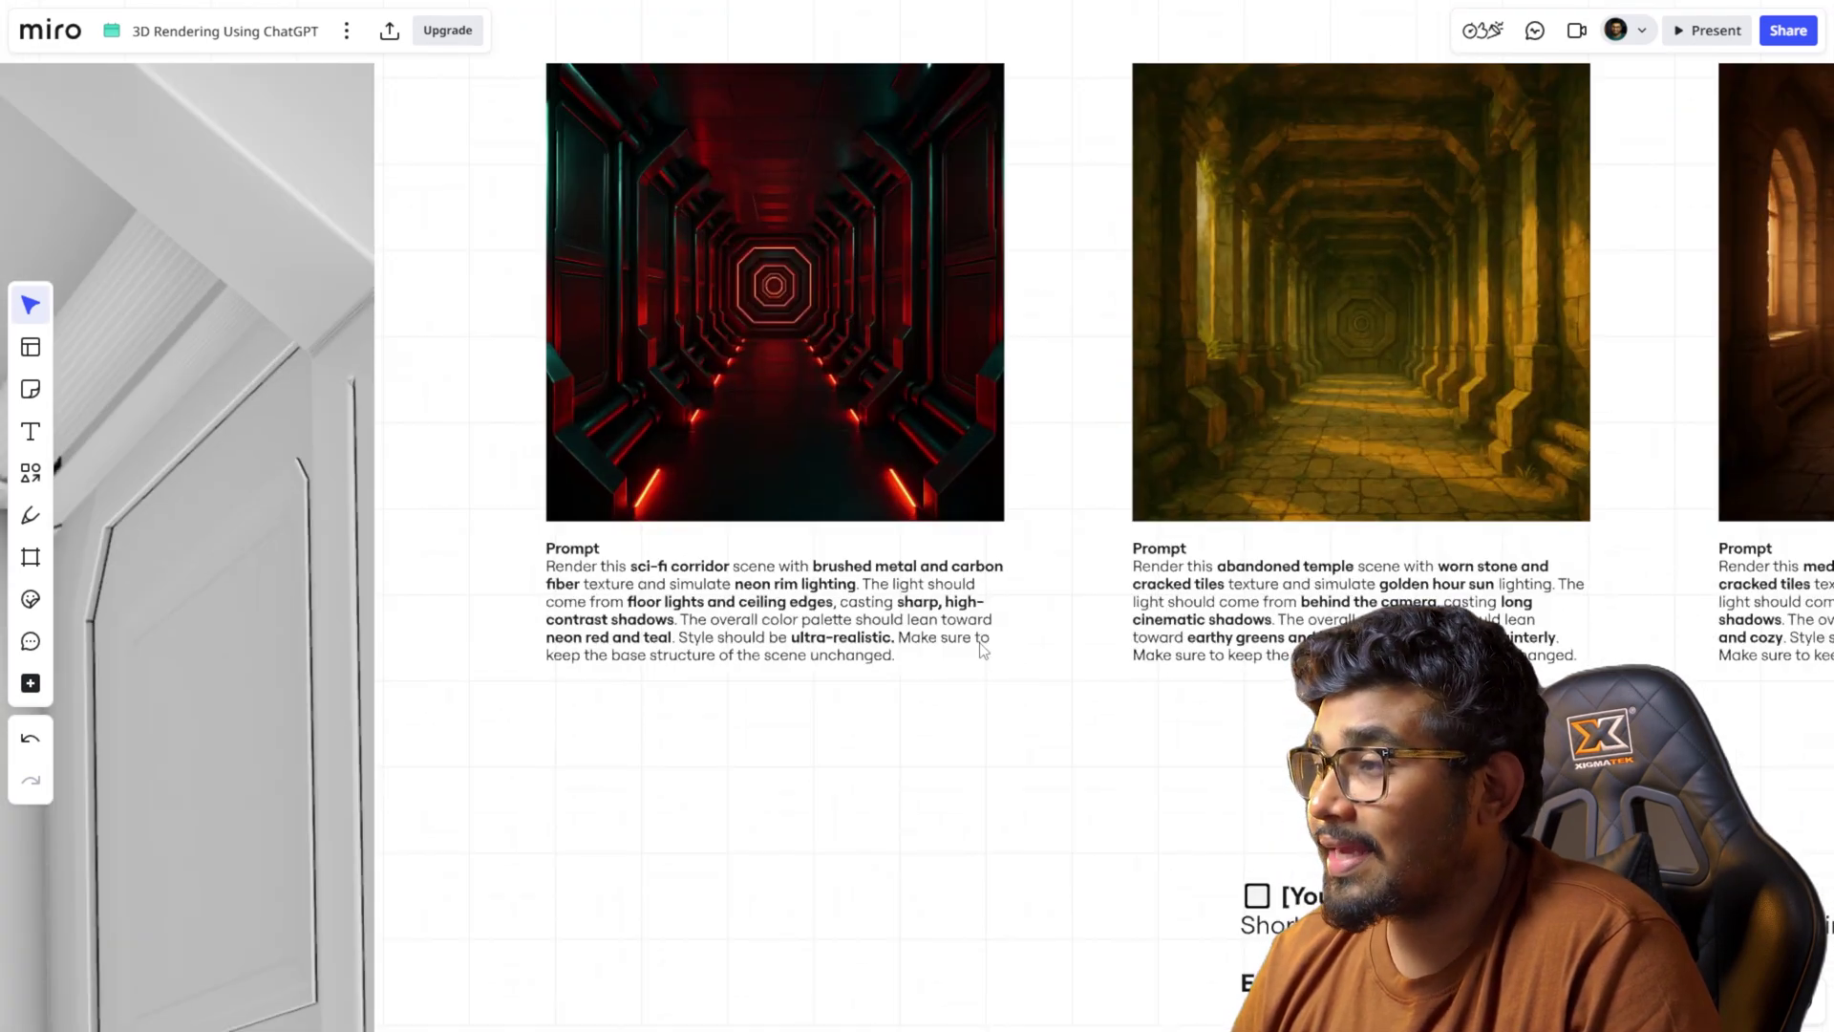
{"action": "scroll", "coordinate": [974, 645], "scroll_direction": "up", "scroll_amount": 2, "text": "ctrl"}
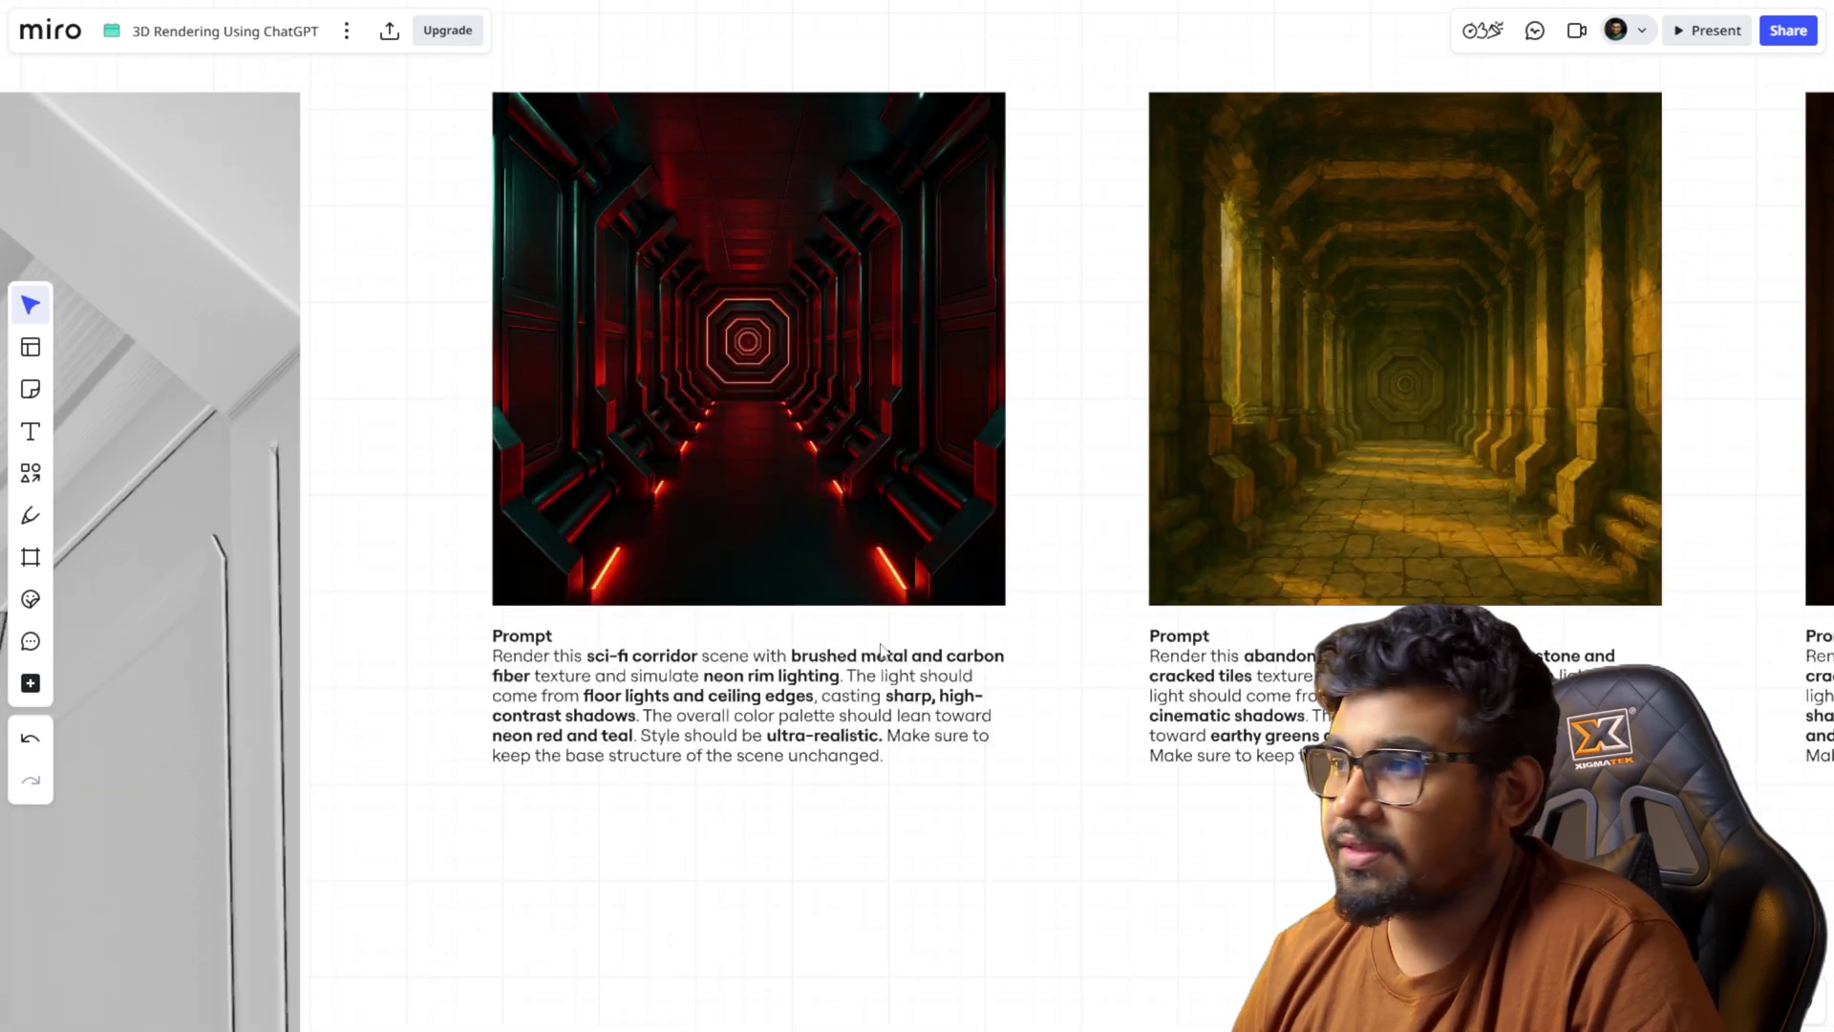
{"action": "scroll", "coordinate": [877, 352], "scroll_direction": "up", "scroll_amount": 3, "text": "ctrl"}
{"action": "middle_click_drag", "start_coordinate": [877, 368], "coordinate": [949, 361]}
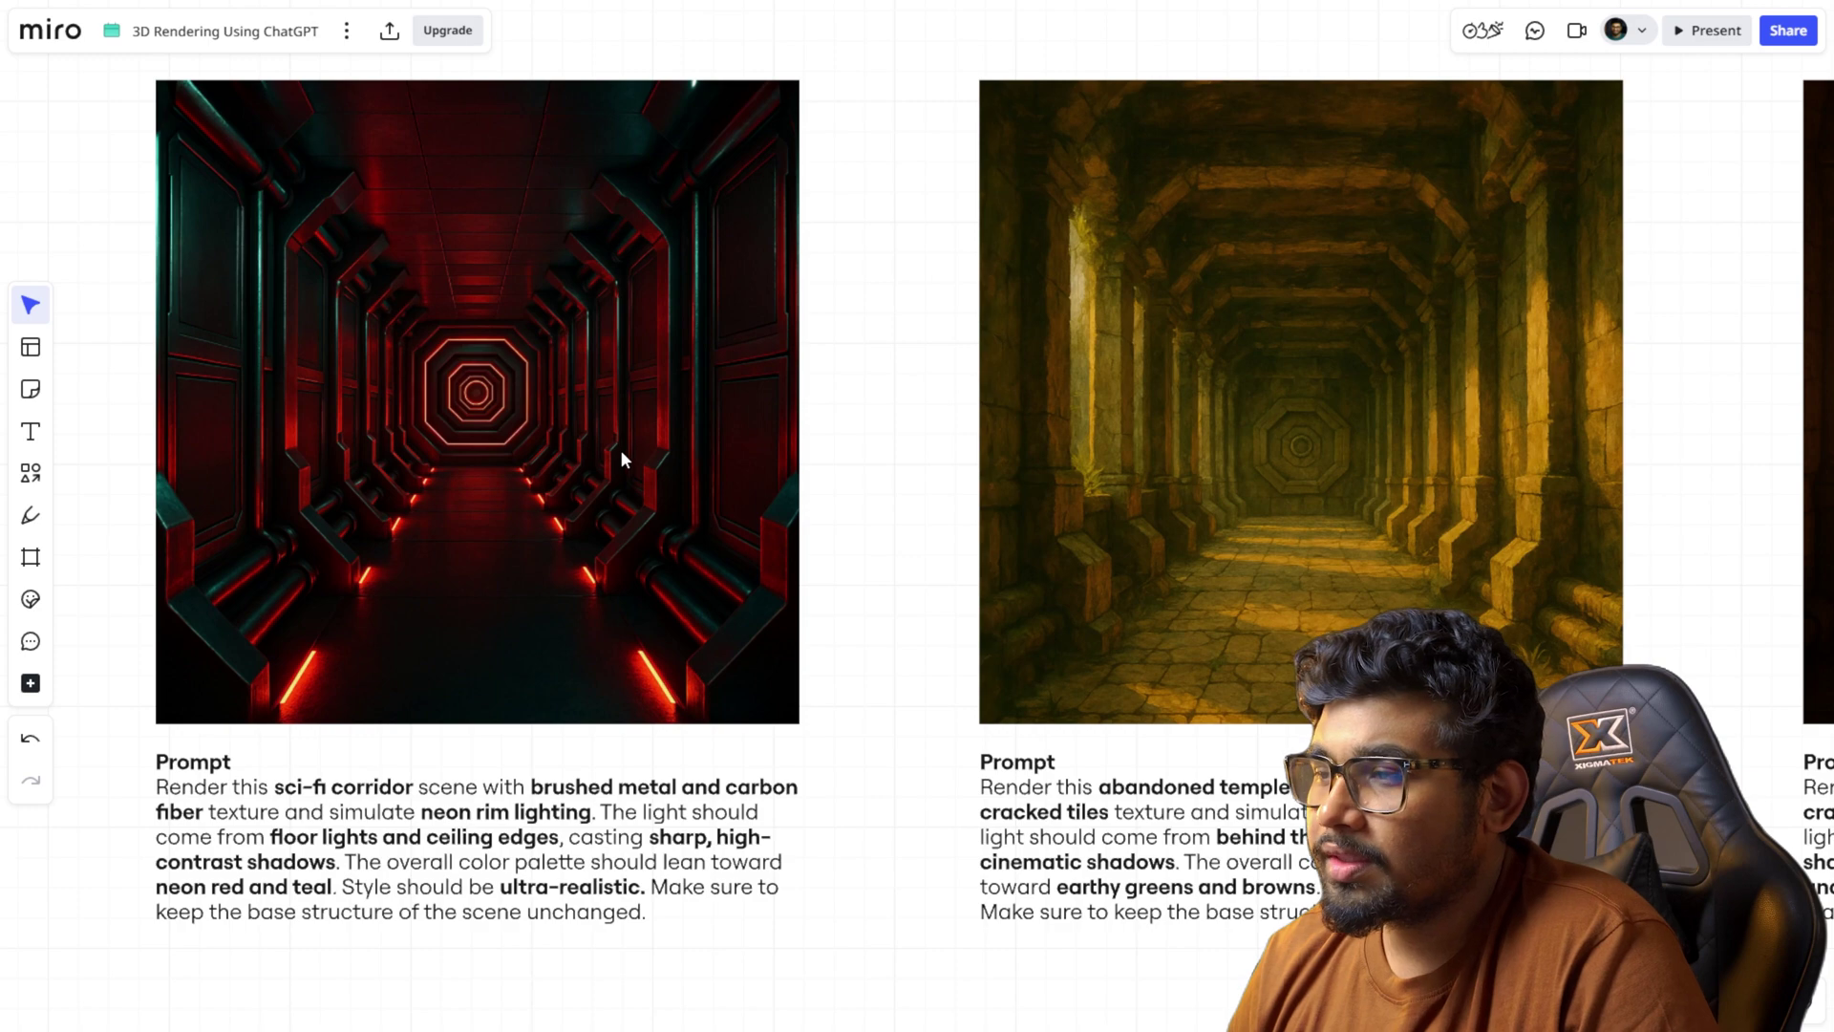
Compare the remaining example renders and their prompts, from the abandoned temple to the fantasy corridor, and return to the STEP 02 overview
{"action": "scroll", "coordinate": [632, 445], "scroll_direction": "up", "scroll_amount": 1}
{"action": "scroll", "coordinate": [1063, 615], "scroll_direction": "right", "scroll_amount": 5}
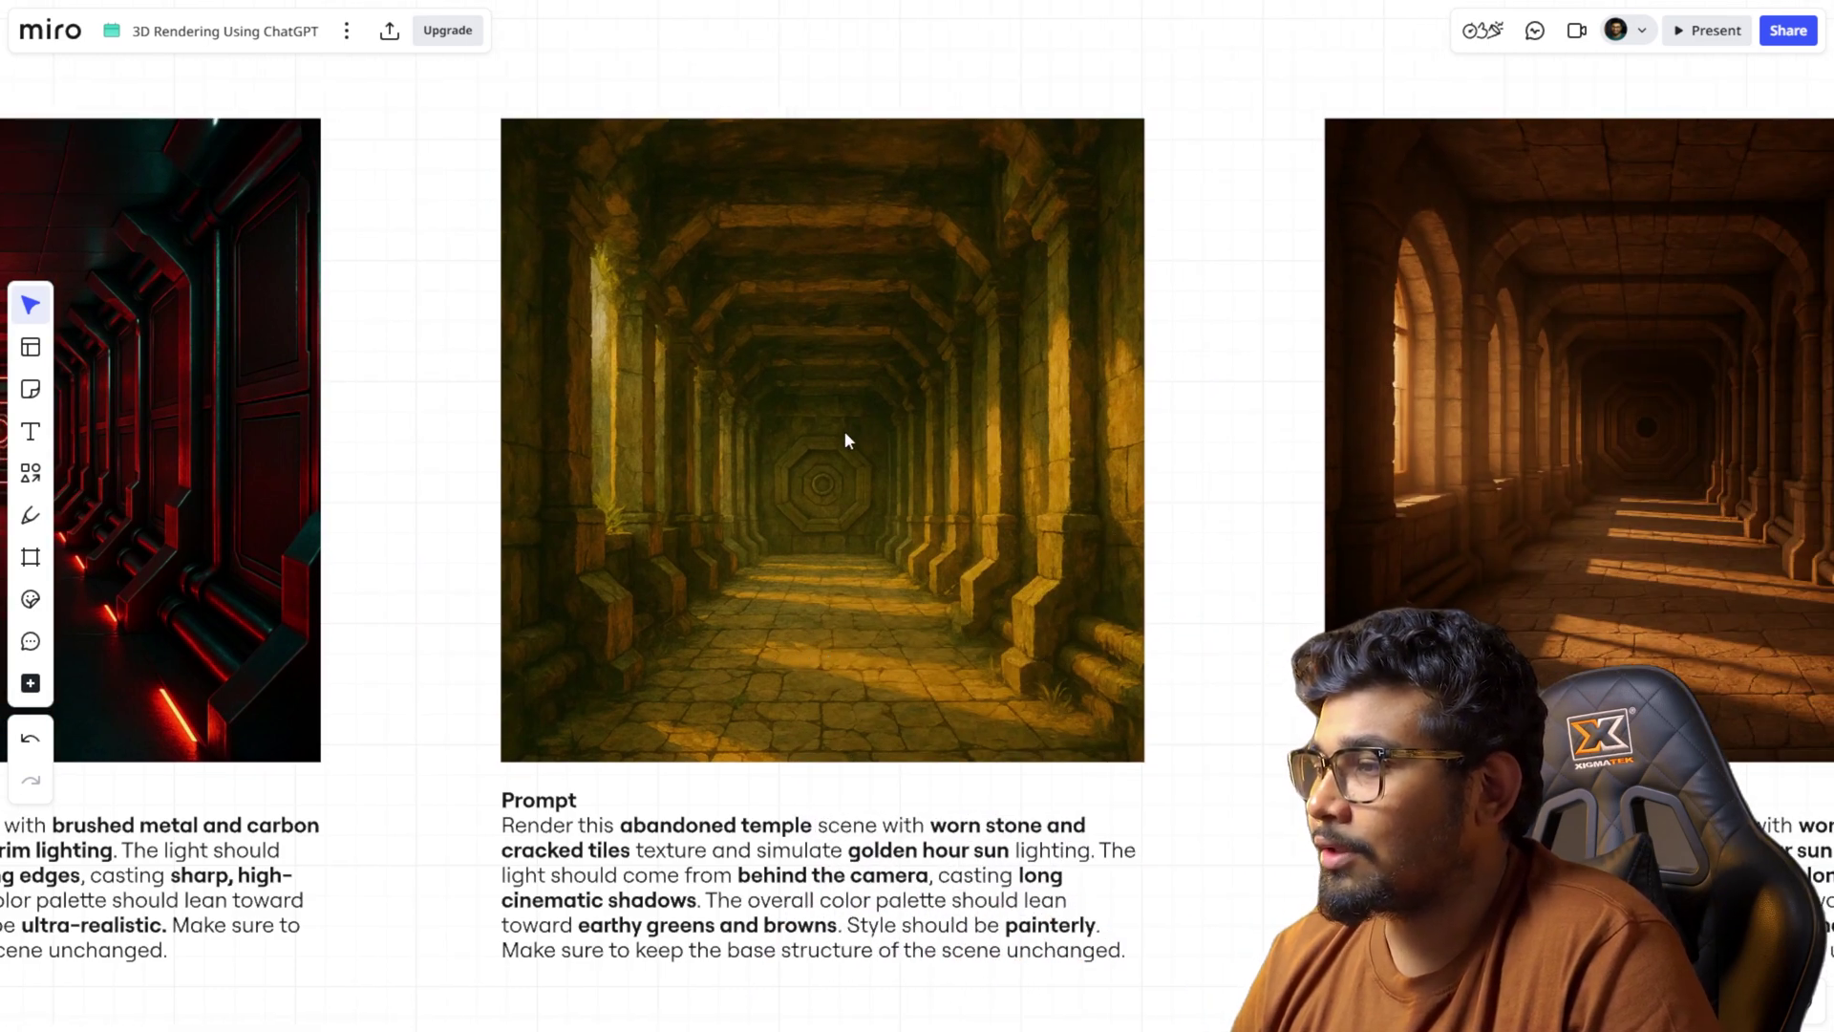
{"action": "scroll", "coordinate": [1279, 630], "scroll_direction": "right", "scroll_amount": 6}
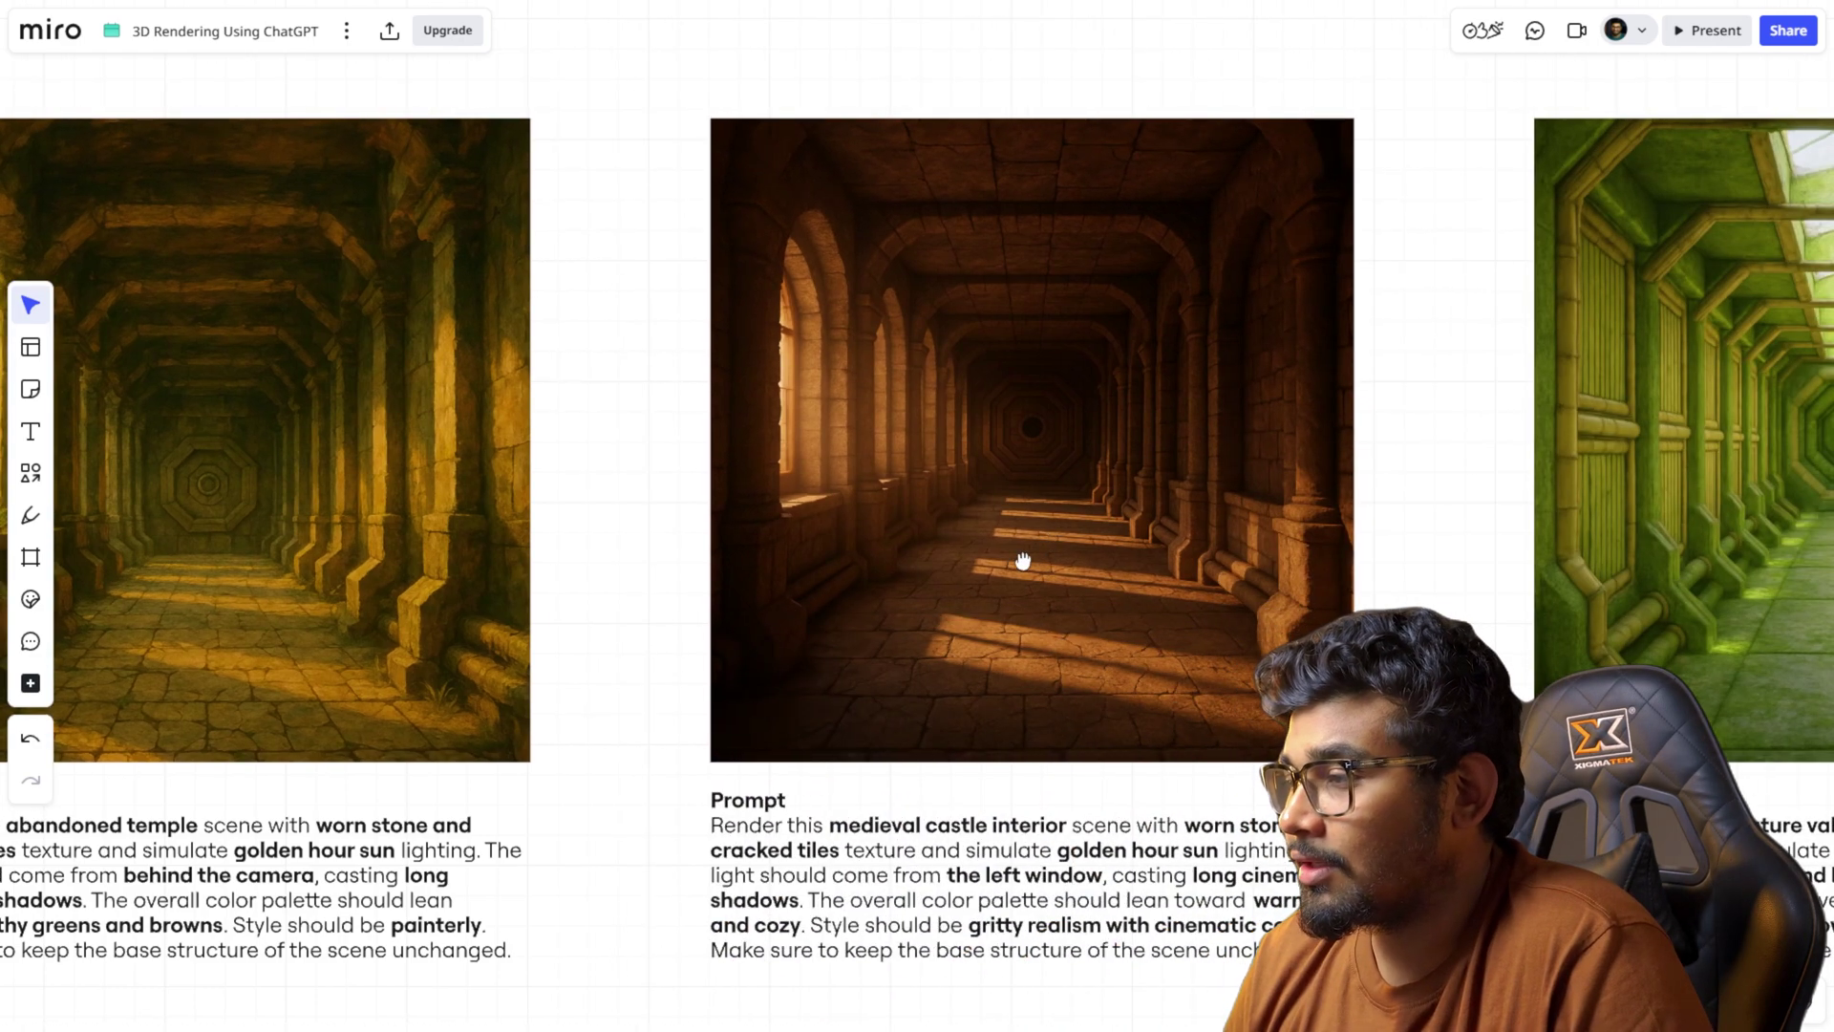
{"action": "scroll", "coordinate": [1215, 580], "scroll_direction": "right", "scroll_amount": 10}
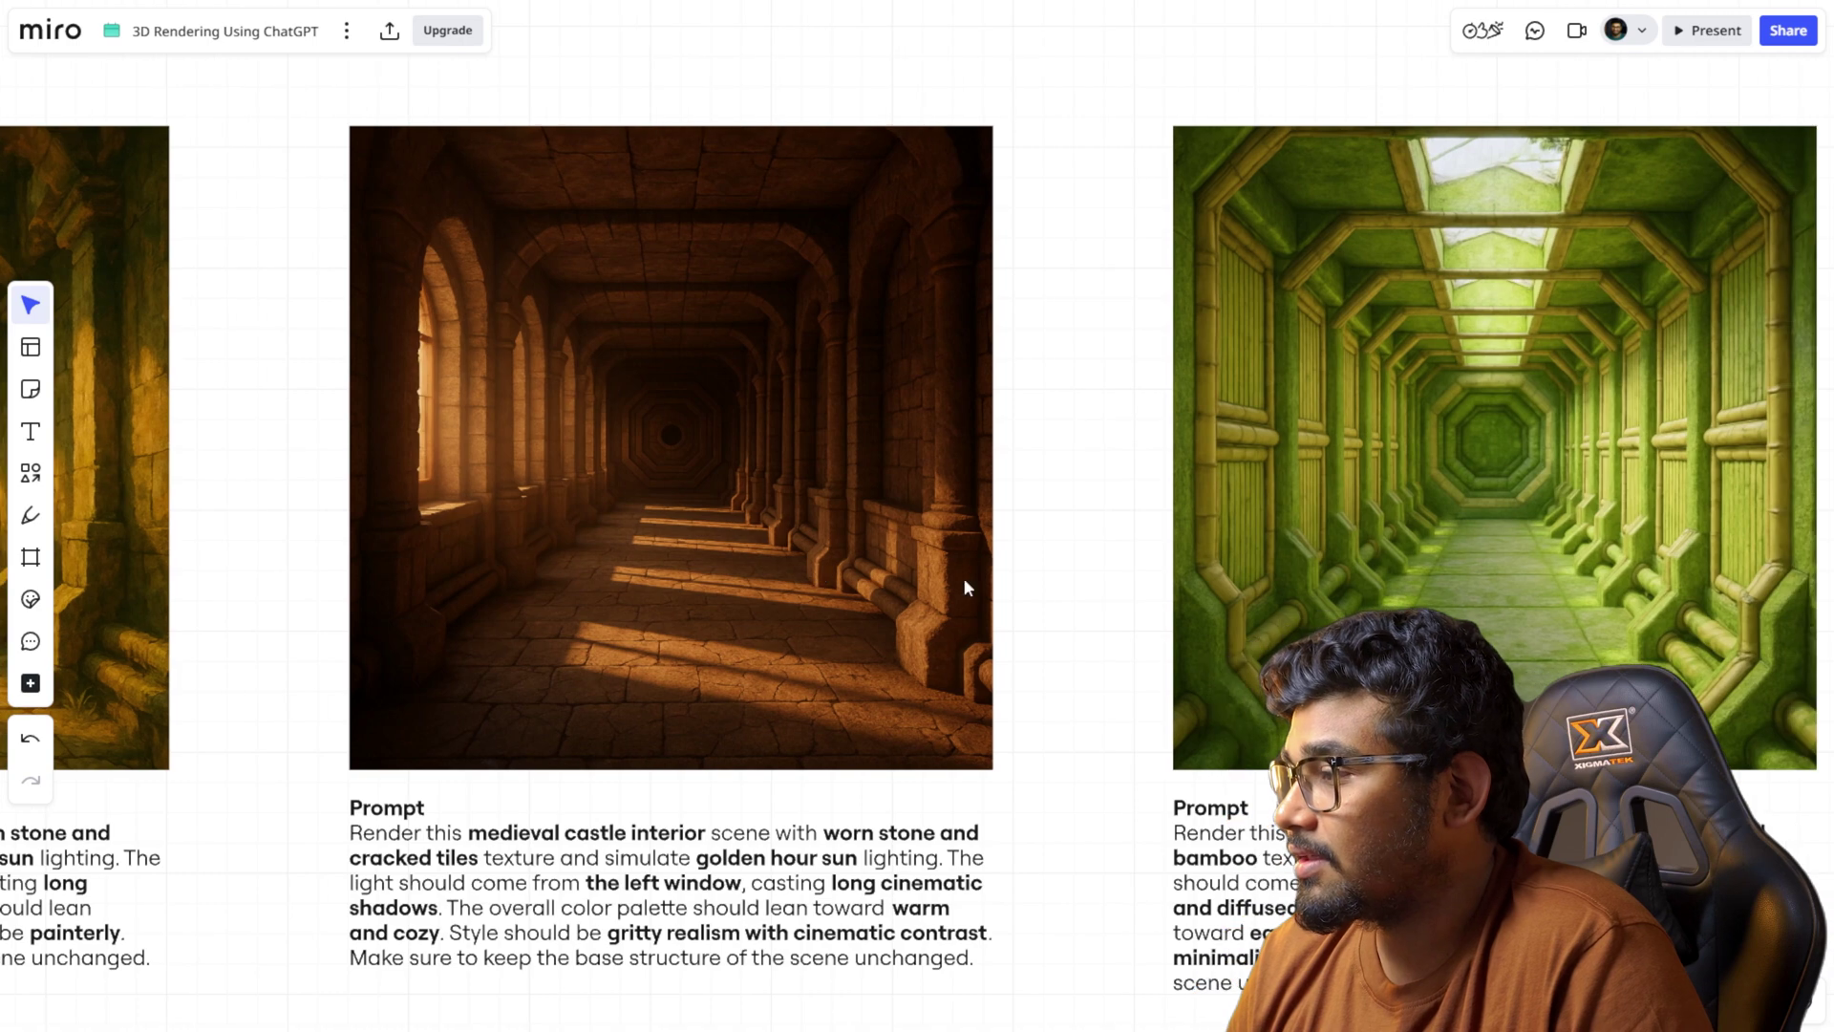
{"action": "scroll", "coordinate": [770, 475], "scroll_direction": "down", "scroll_amount": 2, "text": "ctrl"}
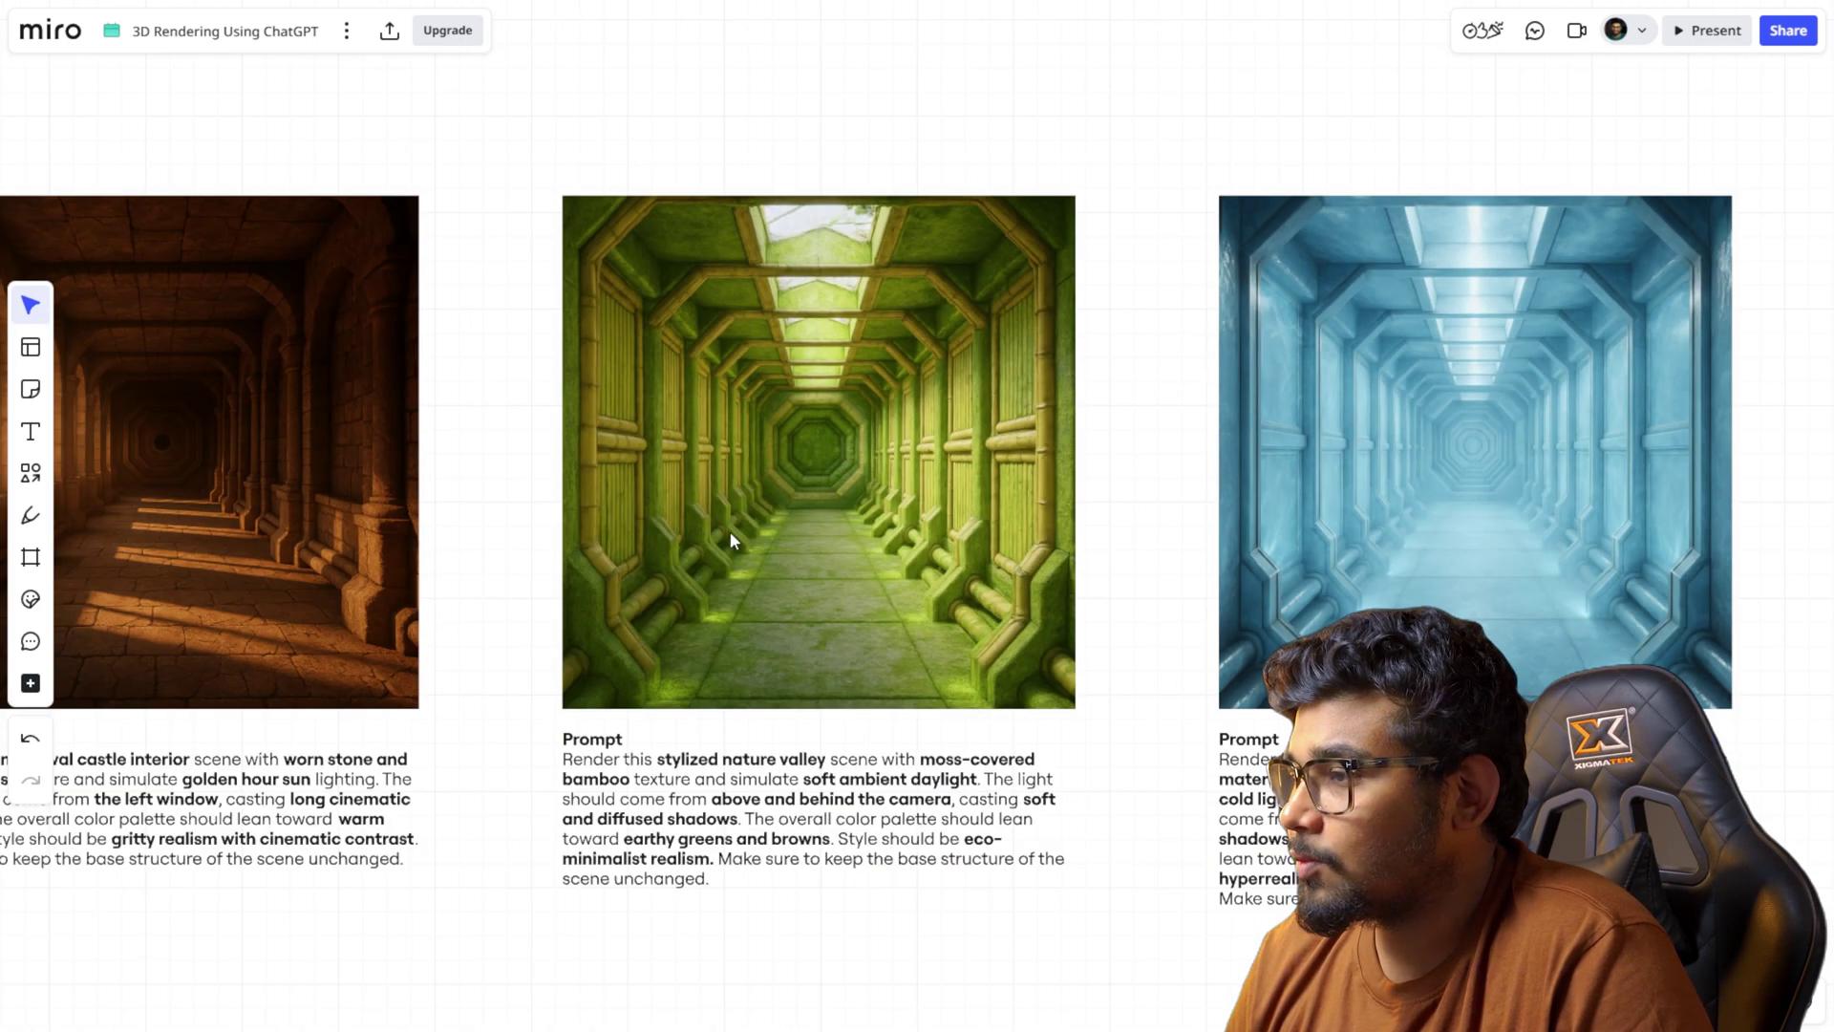
{"action": "scroll", "coordinate": [730, 531], "scroll_direction": "up", "scroll_amount": 2, "text": "ctrl"}
{"action": "right_click_drag", "start_coordinate": [1182, 530], "coordinate": [535, 545]}
{"action": "scroll", "coordinate": [849, 512], "scroll_direction": "down", "scroll_amount": 3}
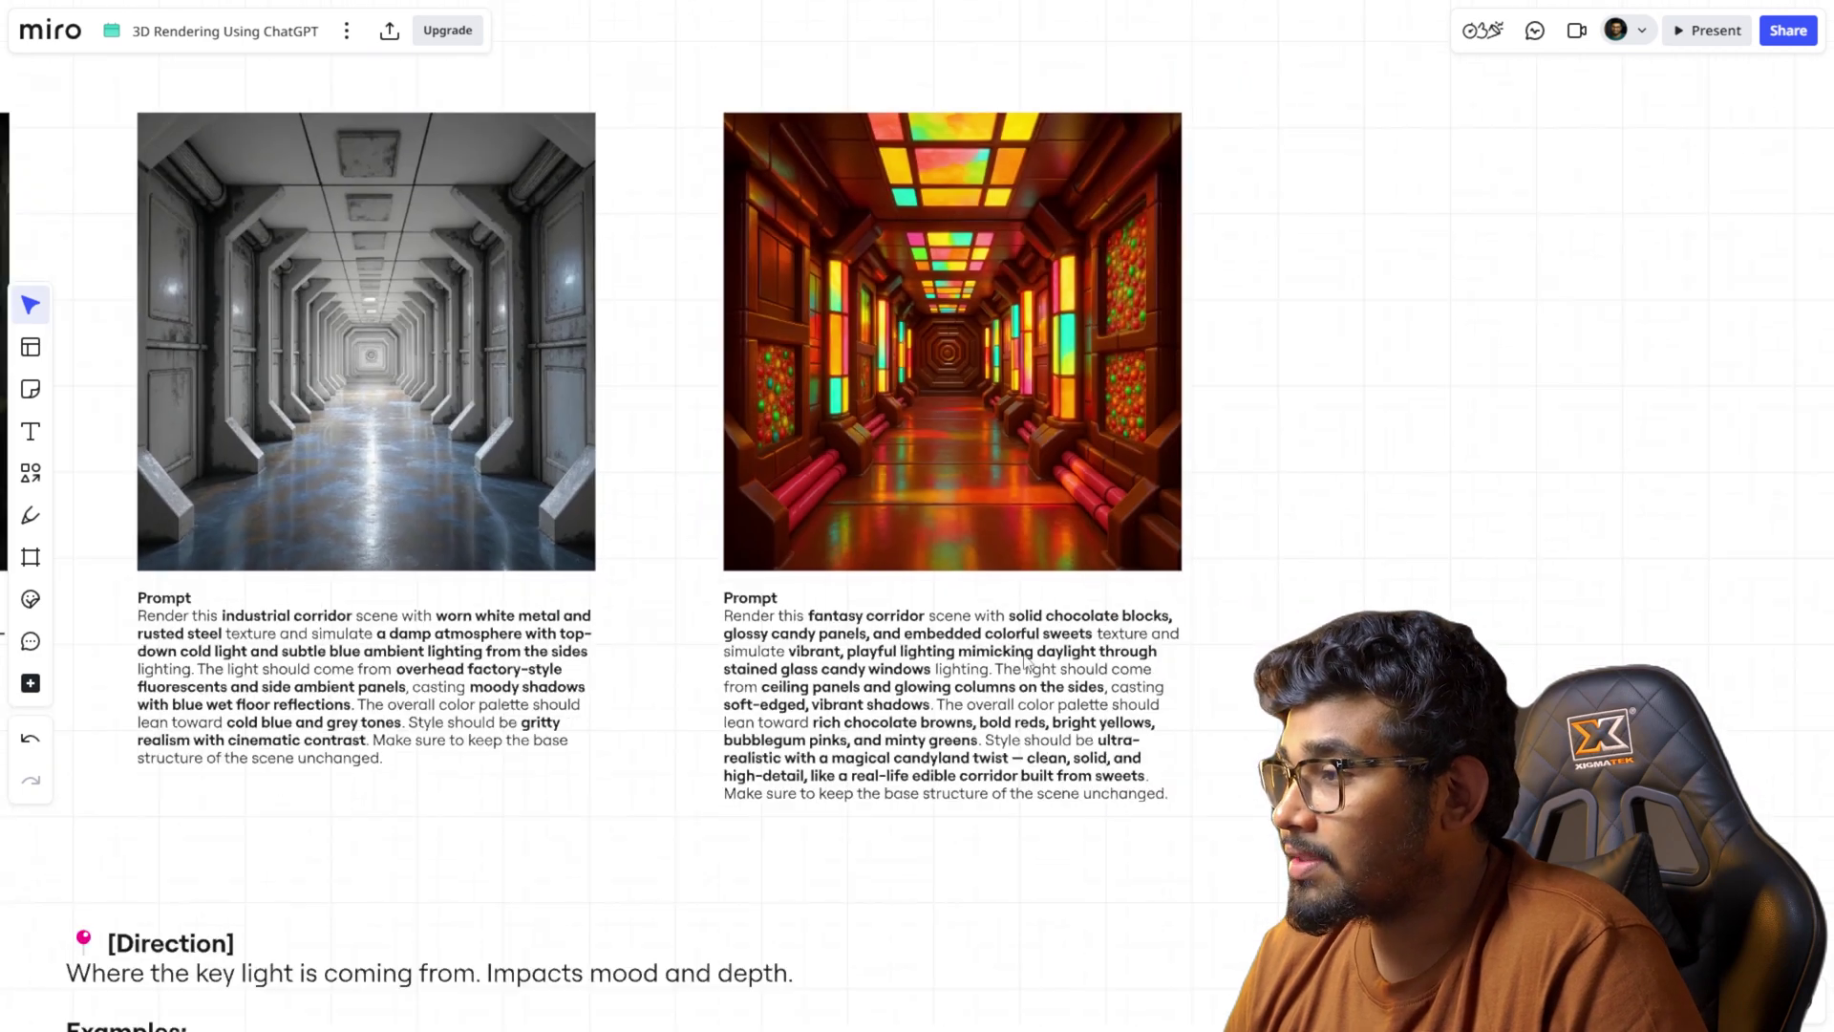
{"action": "scroll", "coordinate": [1014, 661], "scroll_direction": "up", "scroll_amount": 1, "text": "ctrl"}
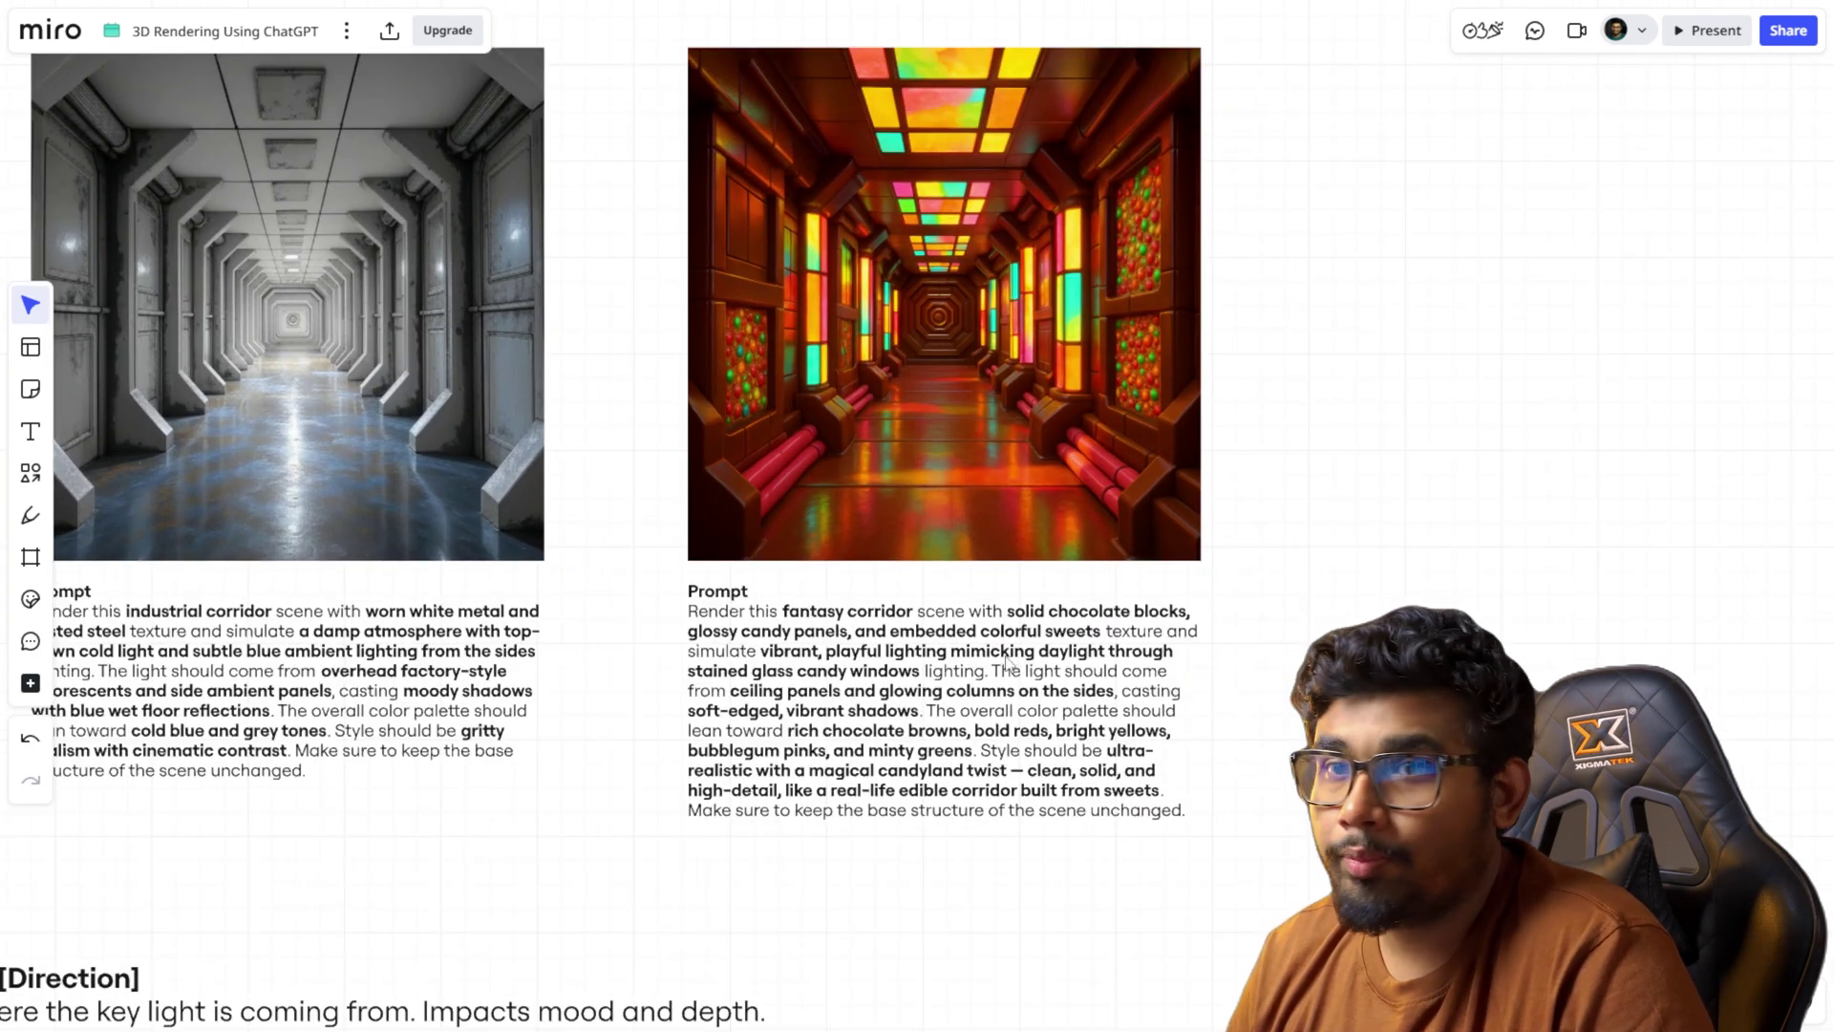
{"action": "scroll", "coordinate": [883, 646], "scroll_direction": "up", "scroll_amount": 1, "text": "ctrl"}
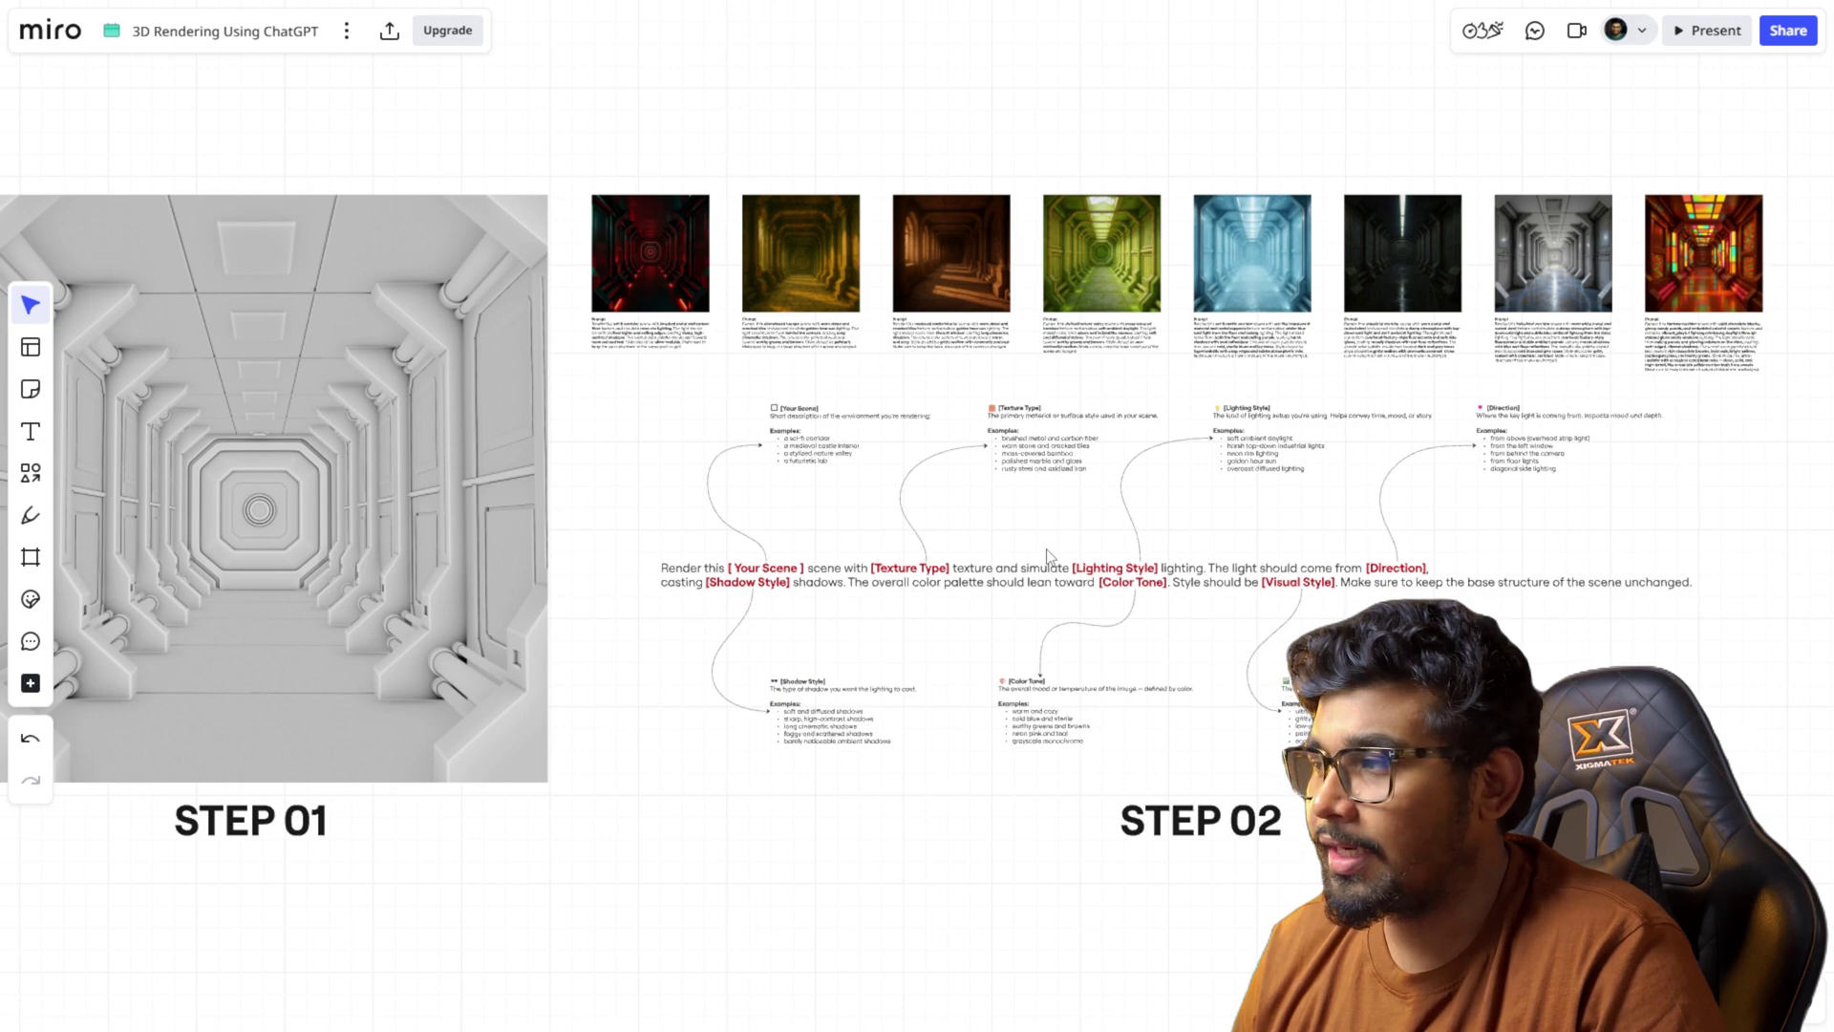
{"action": "scroll", "coordinate": [901, 648], "scroll_direction": "up", "scroll_amount": 2}
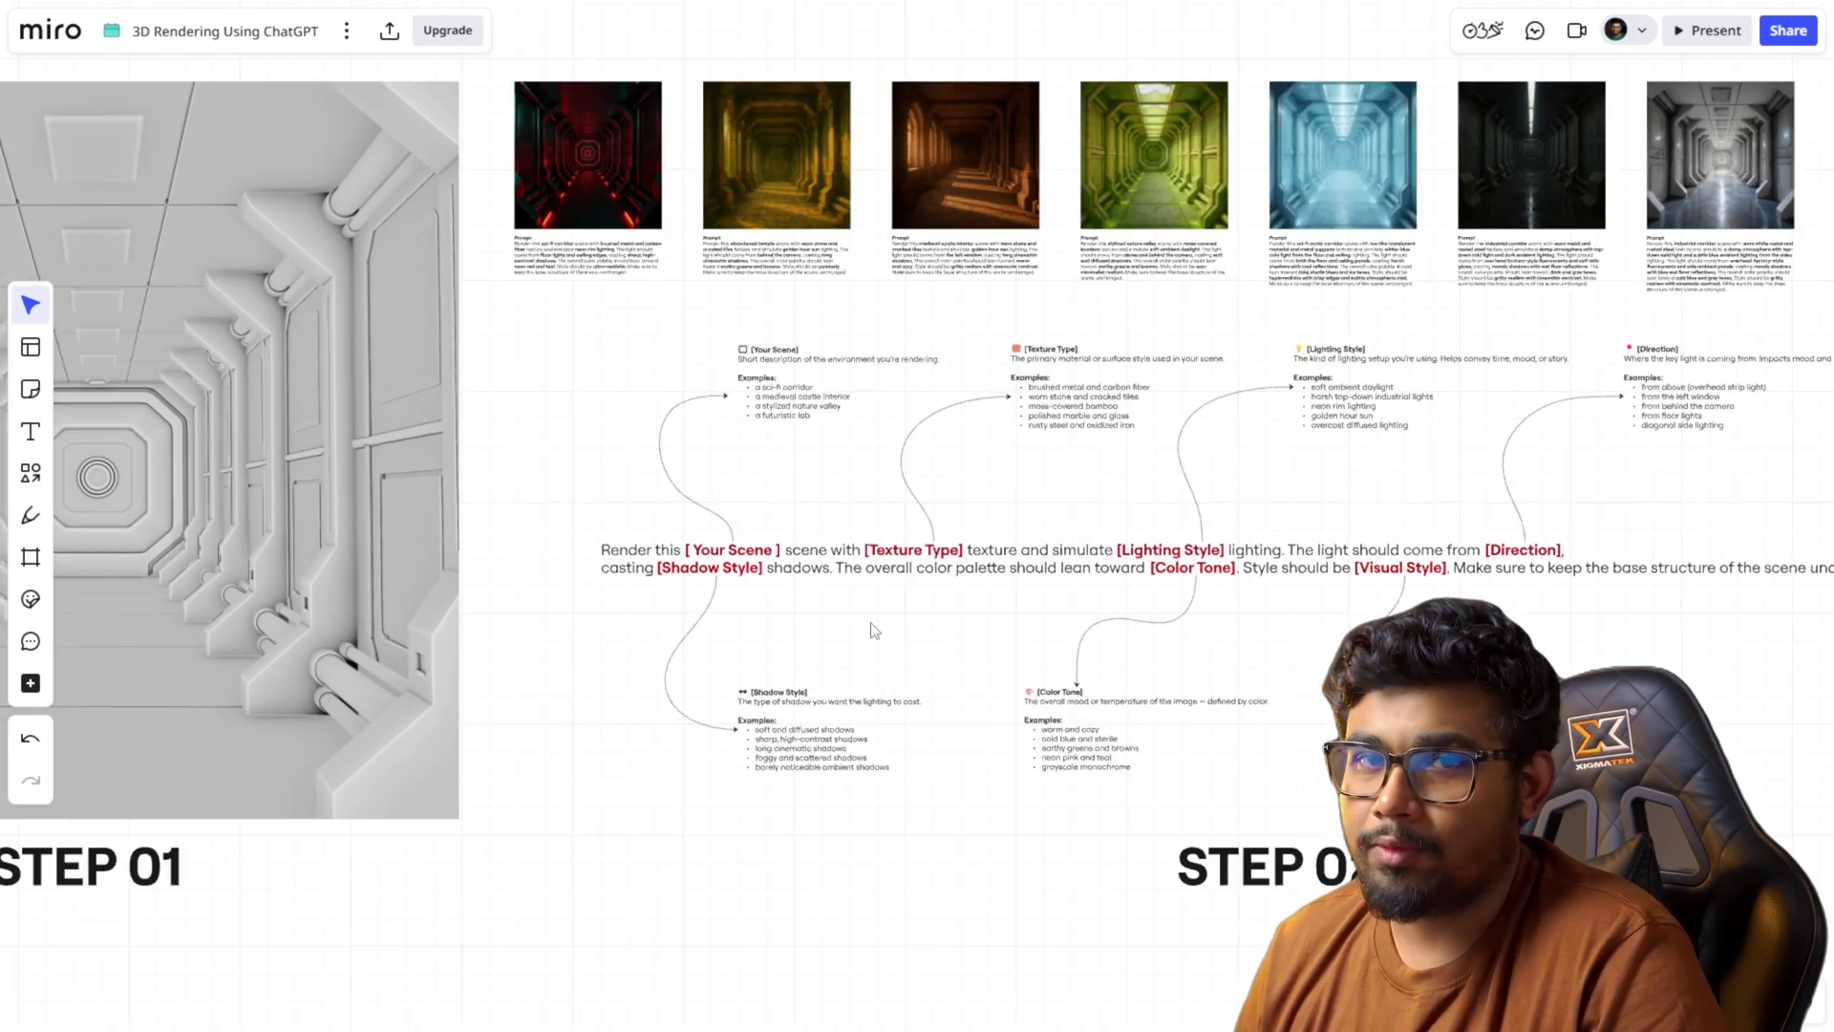